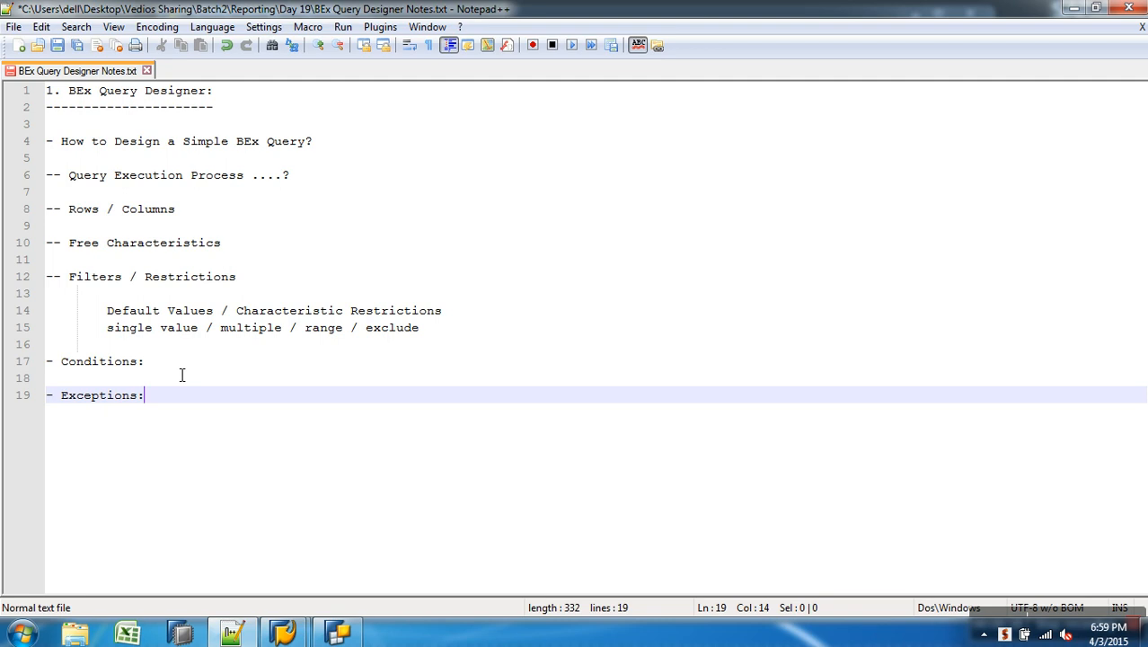
# Switch to the SAP Easy Access window and open the Query Monitor with transaction rsrt.
pyautogui.moveTo(283, 634)
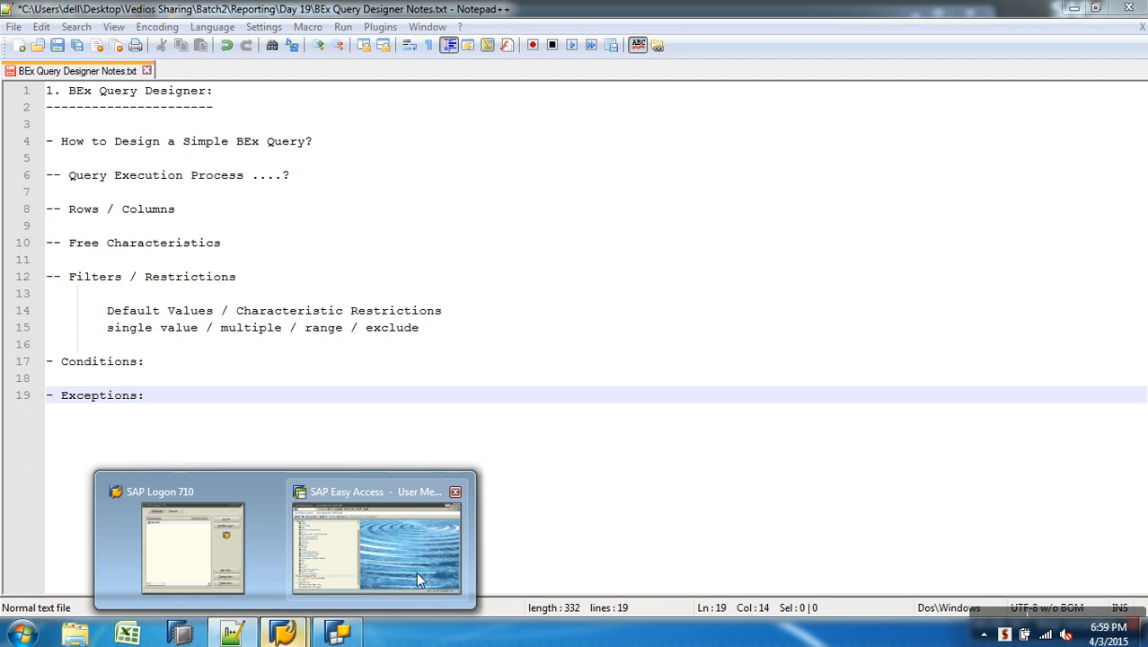
pyautogui.click(419, 566)
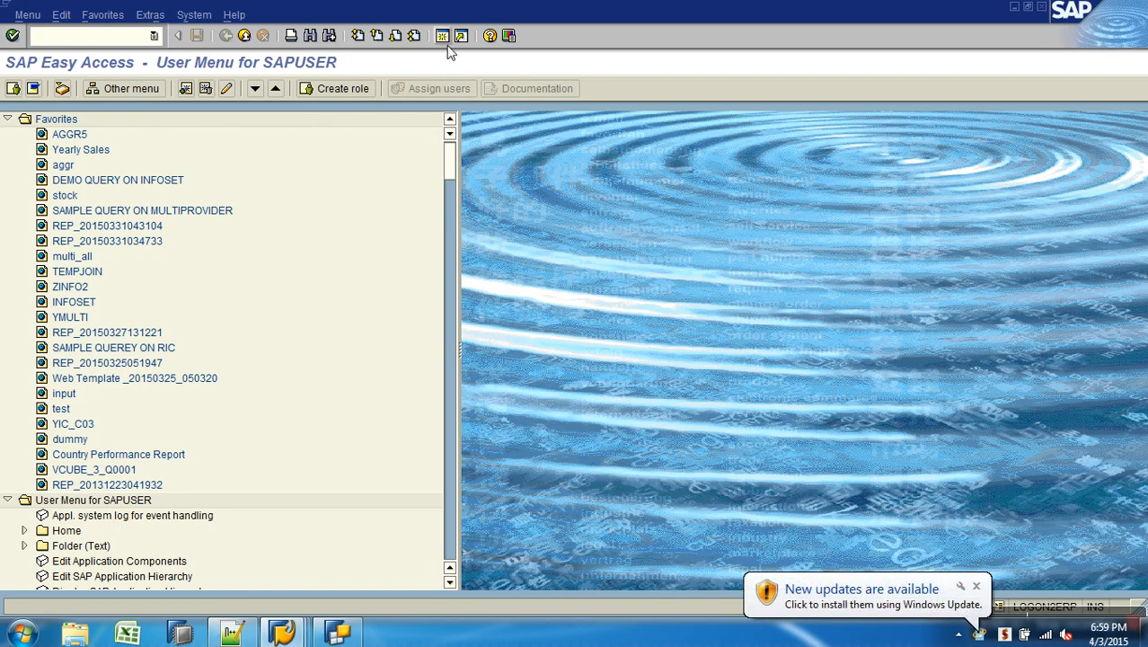
pyautogui.write('rsrt')
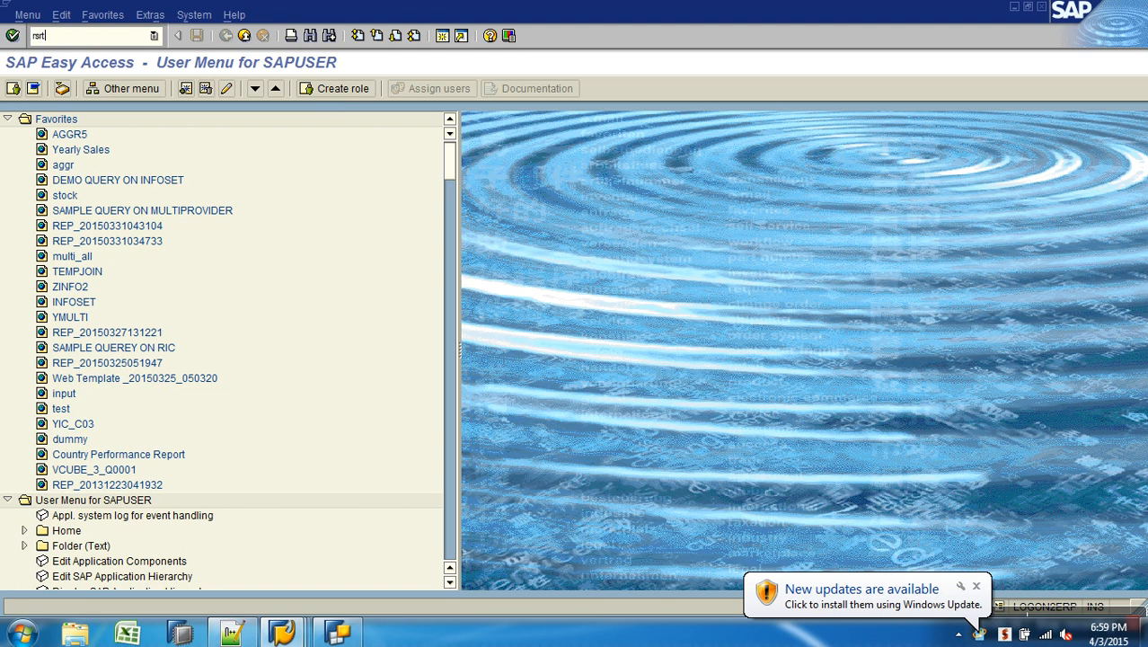
pyautogui.press('Return')
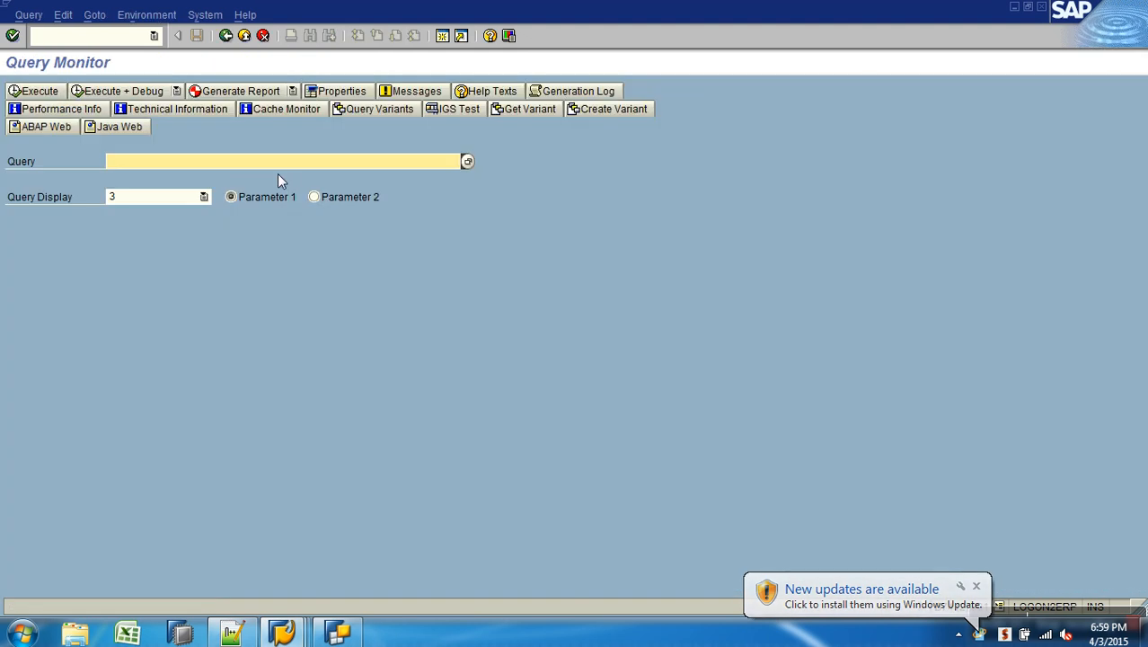
# Execute the query AWSALES_B_Q0005 with the query display set to HTML.
pyautogui.click(275, 172)
pyautogui.click(243, 172)
pyautogui.click(177, 202)
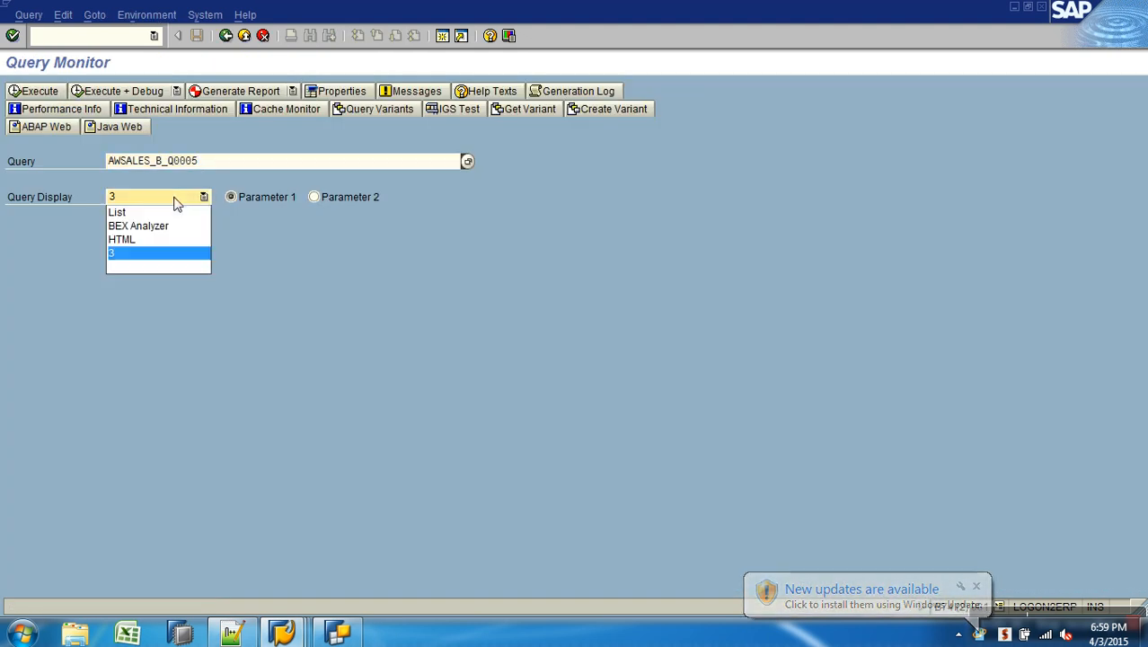
pyautogui.click(152, 239)
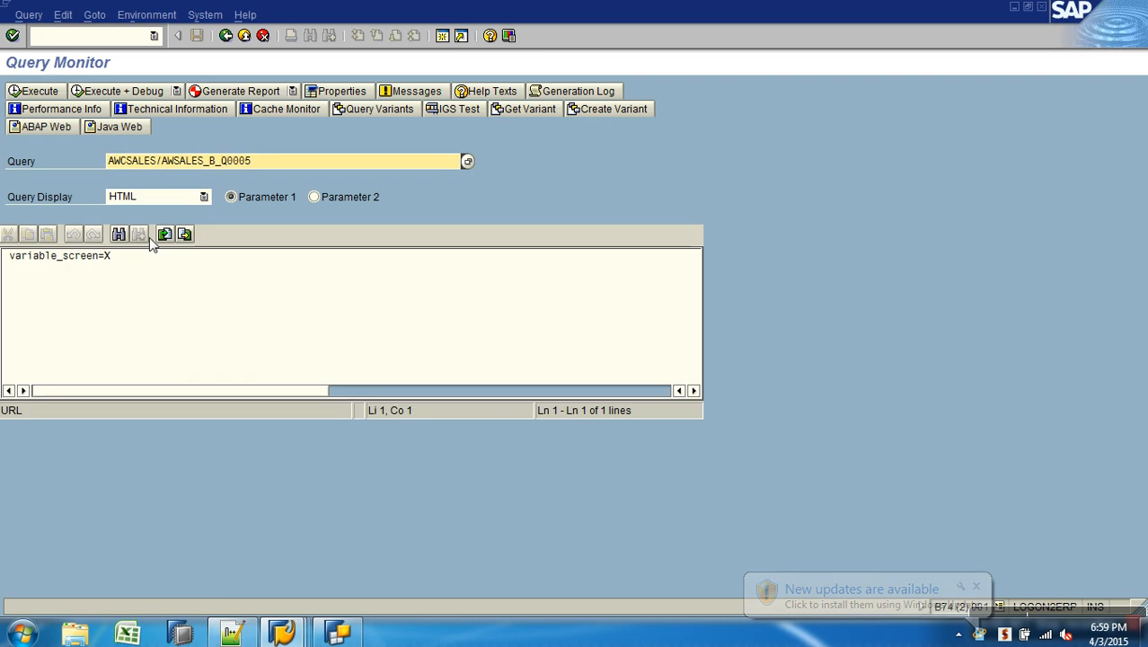
pyautogui.click(36, 90)
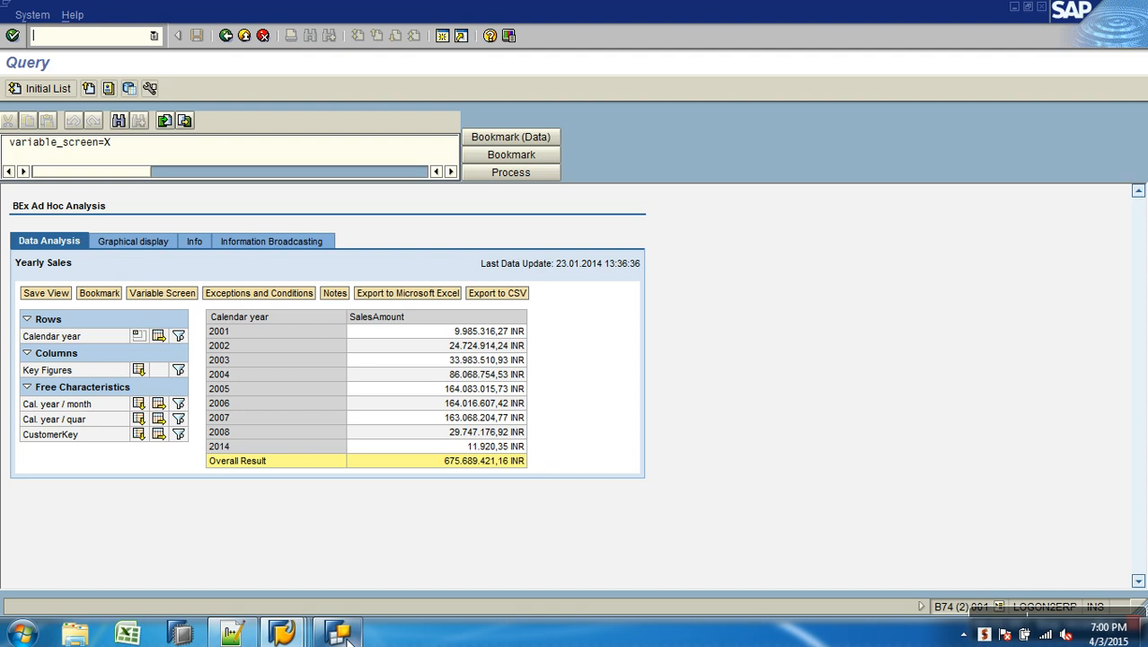
# Switch to BEx Query Designer, create a new exception in the Yearly Sales query and open it for editing.
pyautogui.moveTo(350, 636)
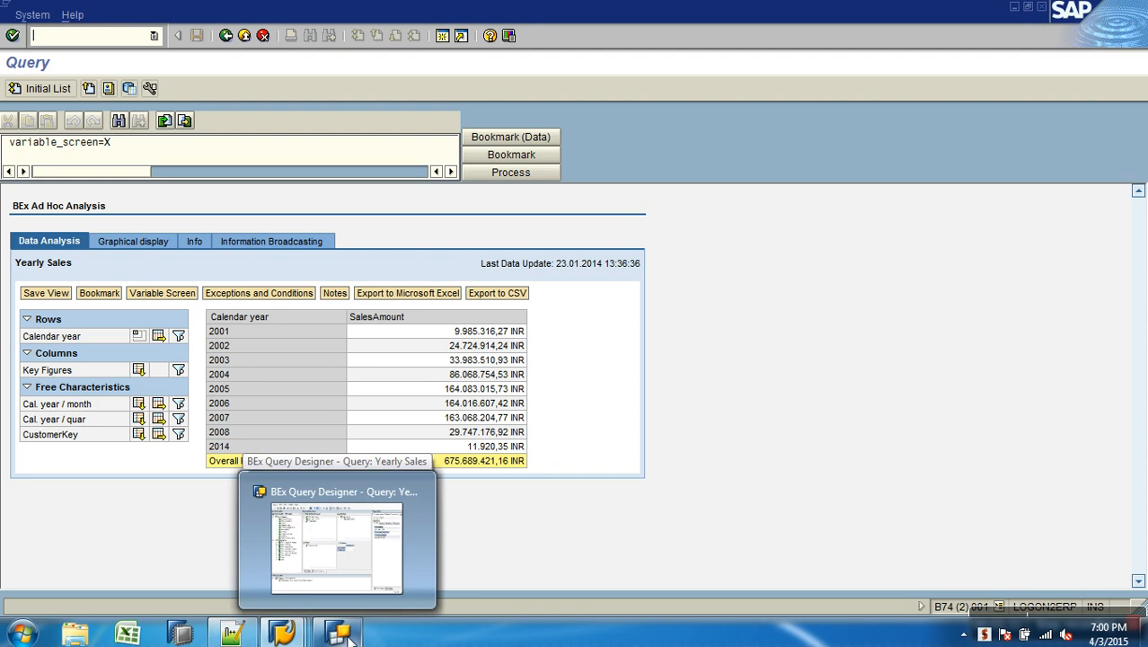
pyautogui.click(349, 634)
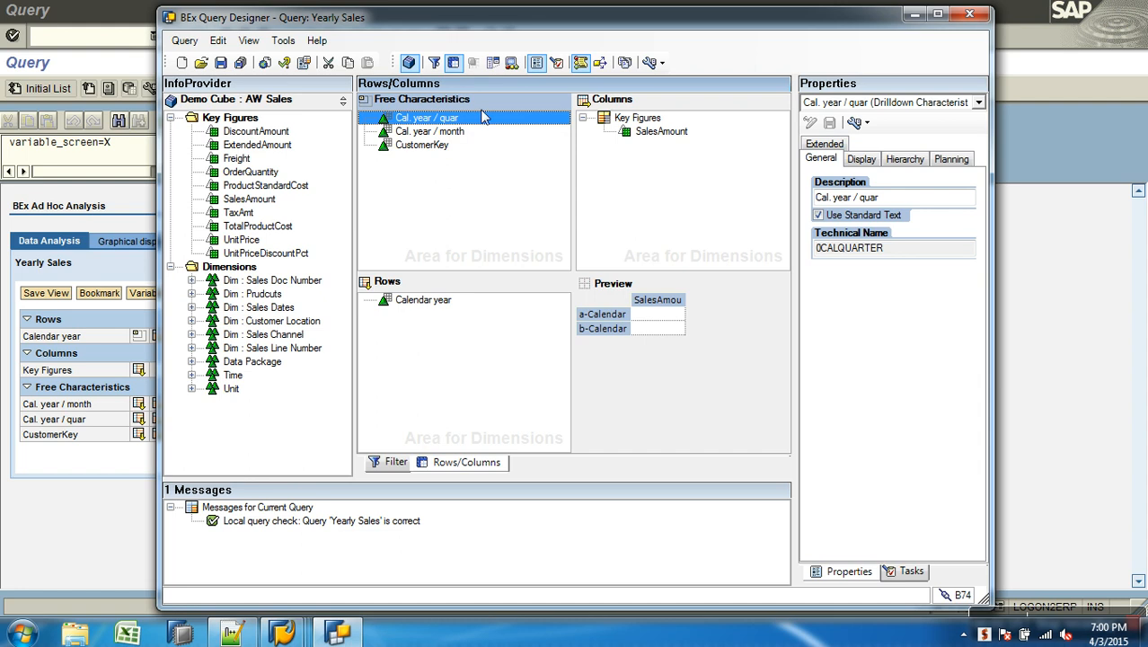
pyautogui.click(512, 64)
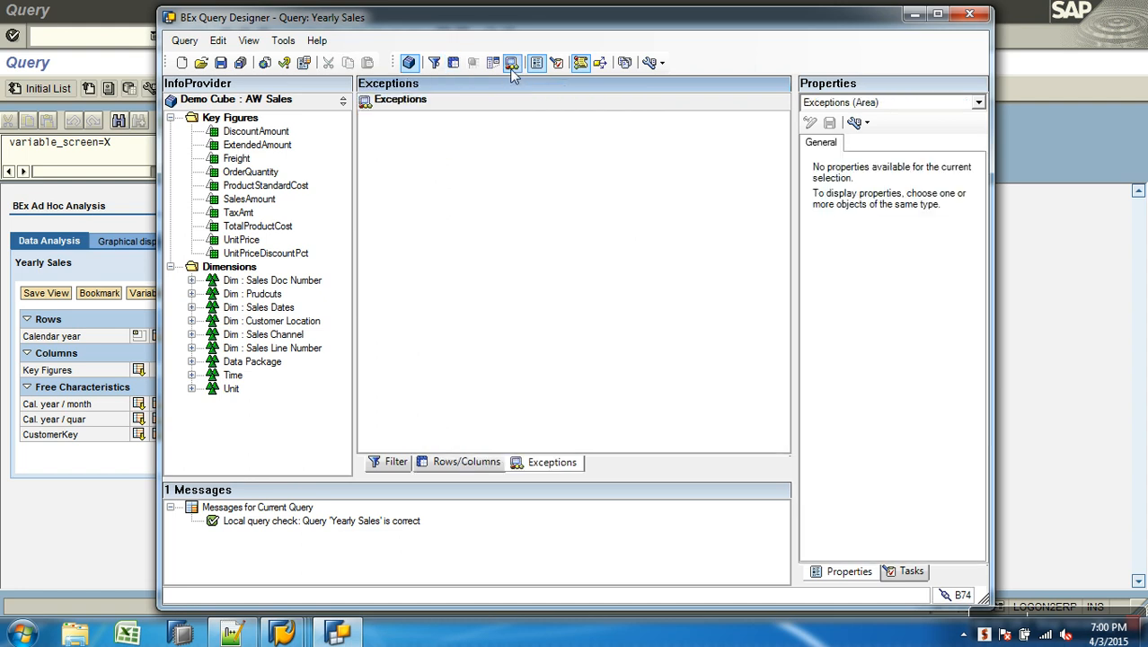
pyautogui.rightClick(533, 192)
pyautogui.click(575, 198)
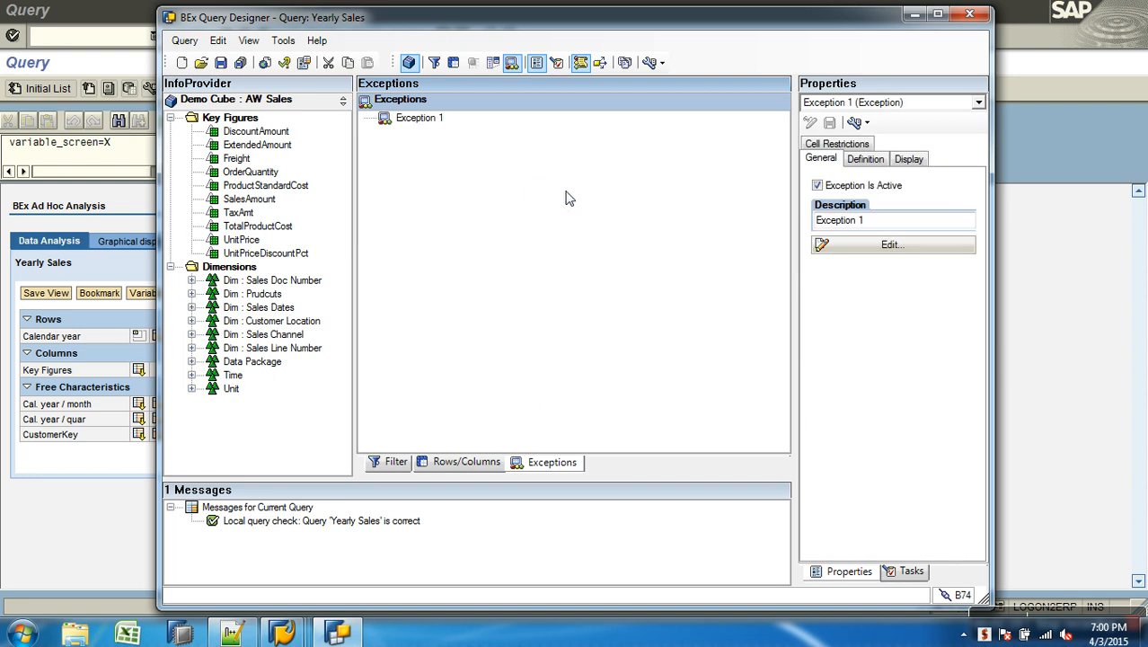
pyautogui.rightClick(433, 119)
pyautogui.click(469, 126)
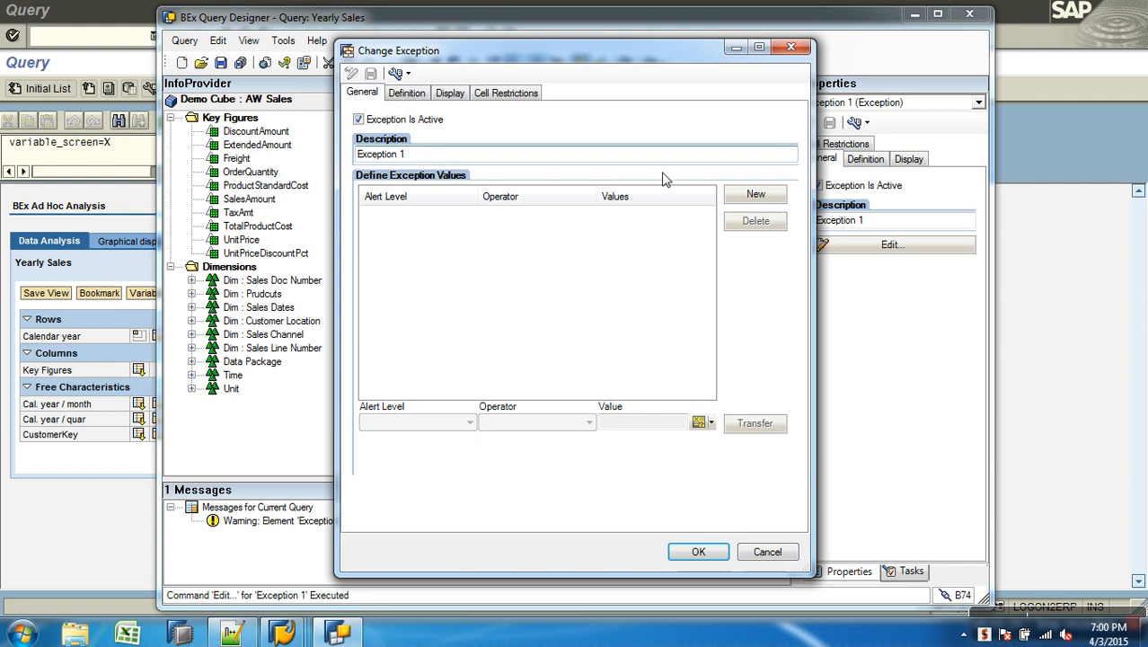
# Add an exception value with alert level Good 1, operator Greater Than and value 50000000.
pyautogui.click(762, 197)
pyautogui.click(467, 422)
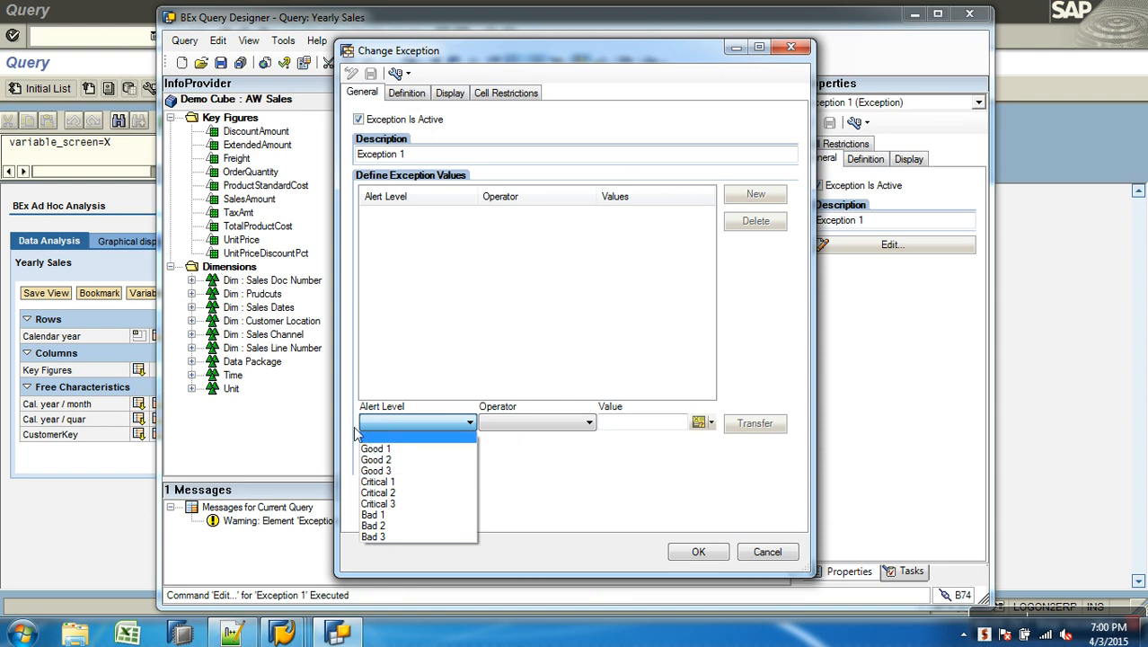
pyautogui.click(397, 449)
pyautogui.click(529, 421)
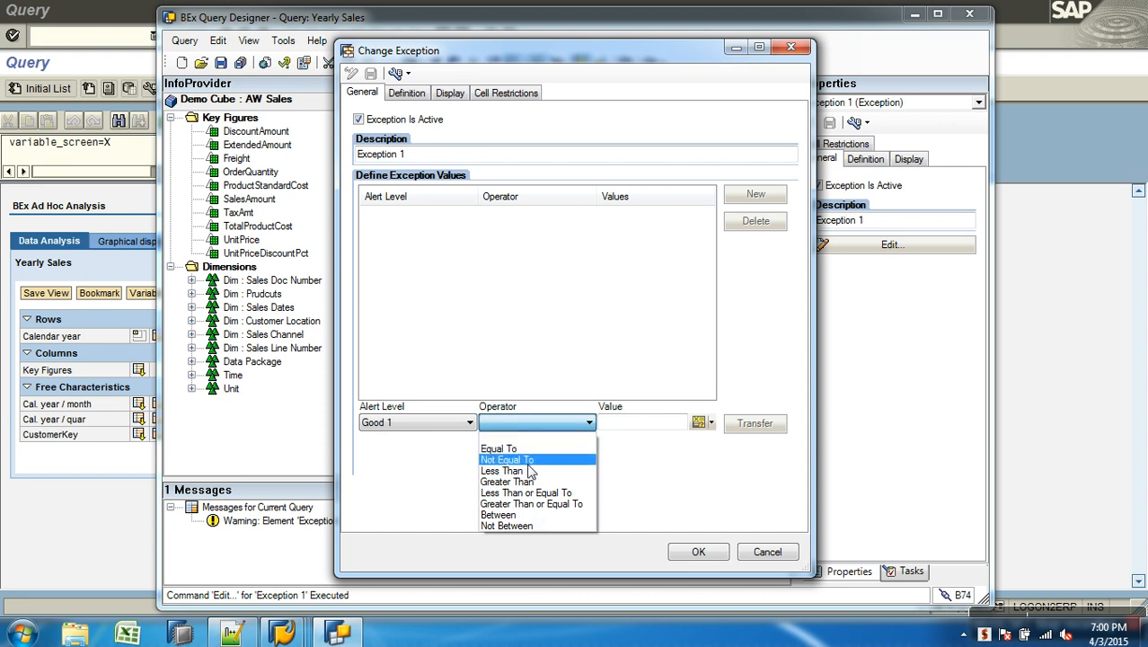
pyautogui.click(507, 481)
pyautogui.click(626, 426)
pyautogui.write('500000')
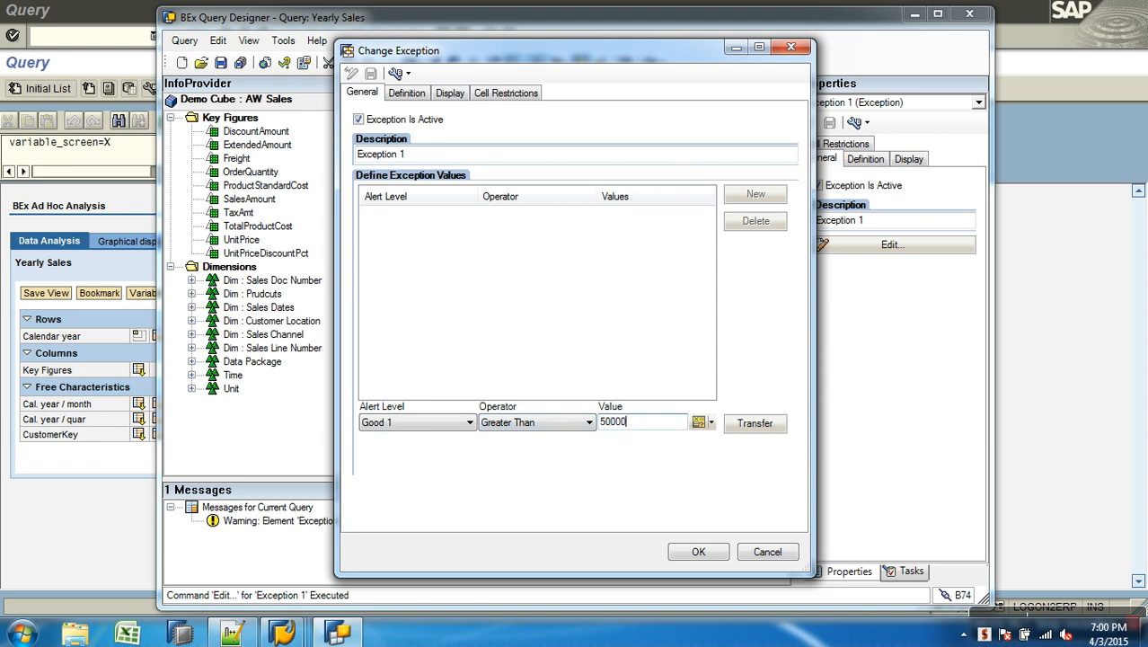
pyautogui.write('00')
pyautogui.click(762, 423)
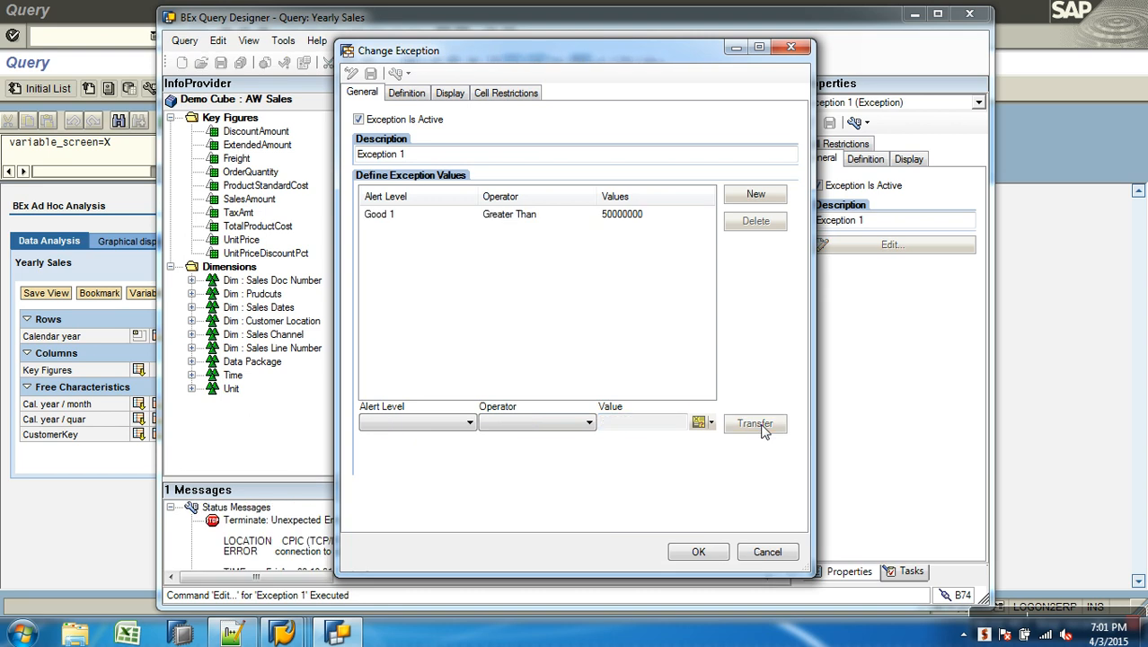
# Add an exception value with alert level Critical 2, operator Between, from 10000001 to 49999999.
pyautogui.click(755, 195)
pyautogui.click(469, 423)
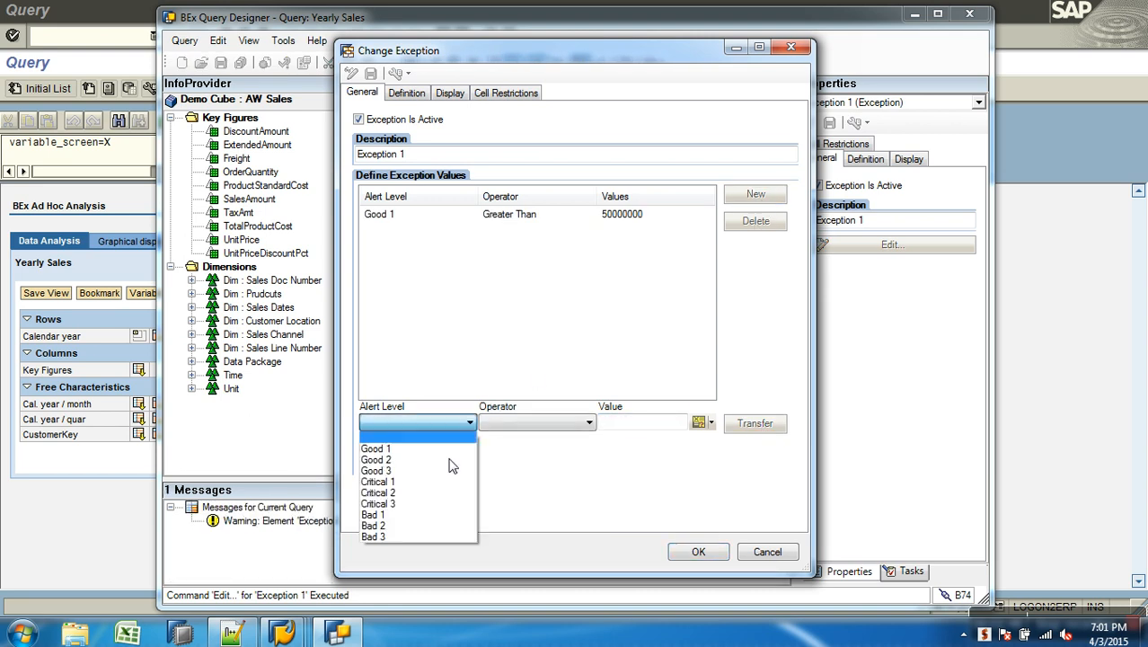
pyautogui.click(403, 494)
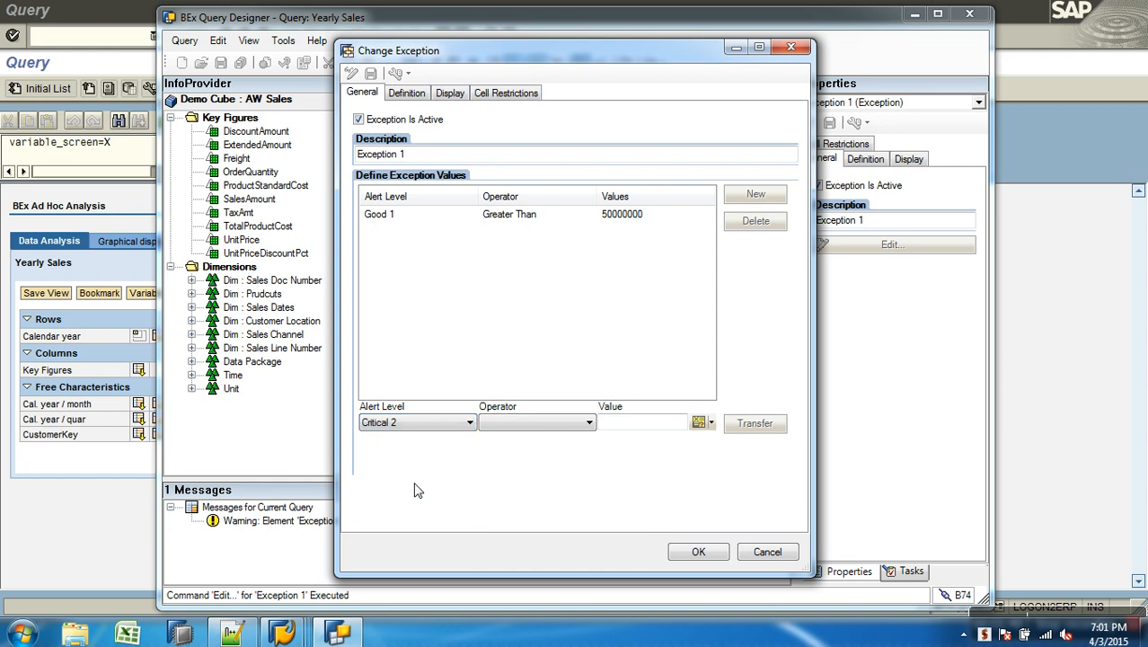
pyautogui.click(540, 422)
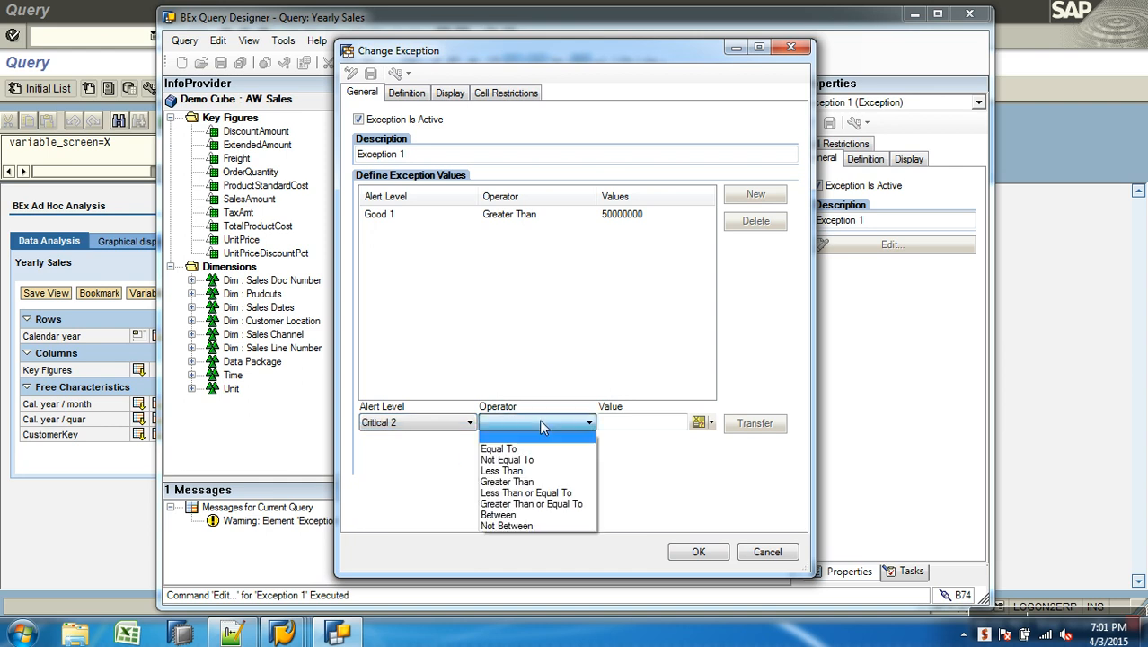
pyautogui.click(517, 515)
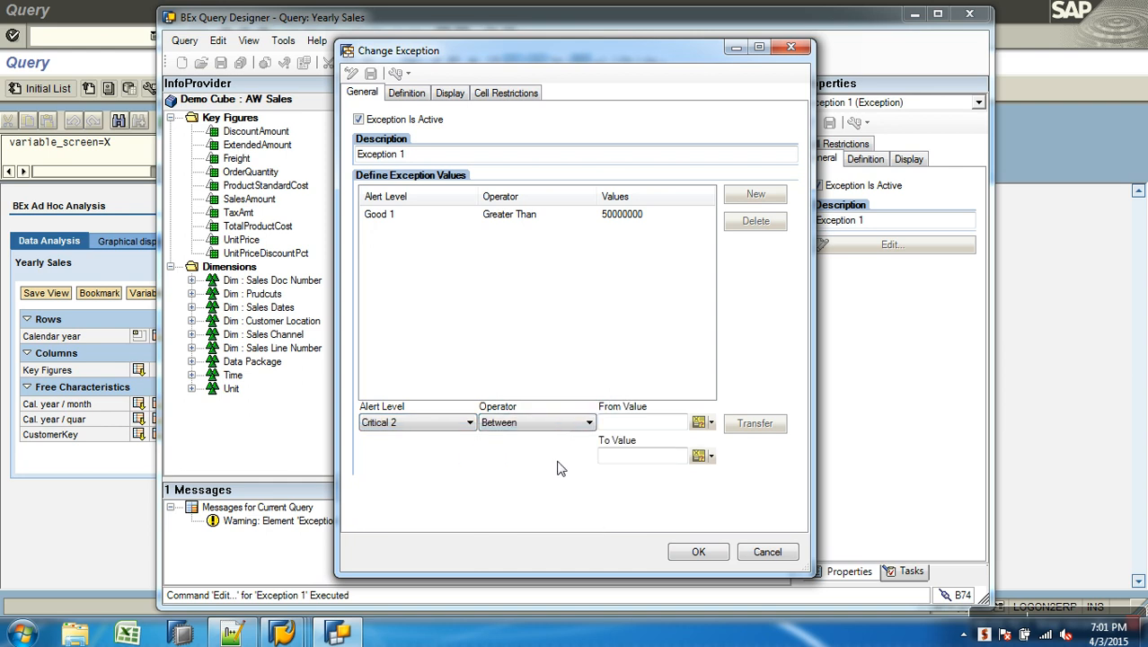
pyautogui.click(636, 427)
pyautogui.write('10000000')
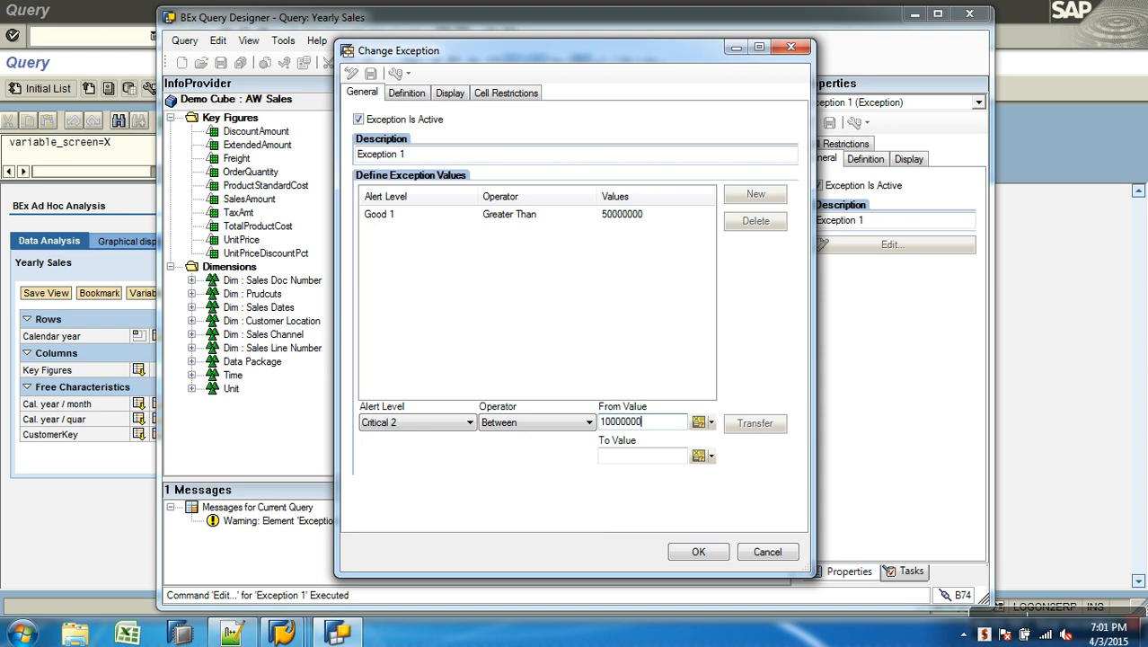
pyautogui.click(657, 457)
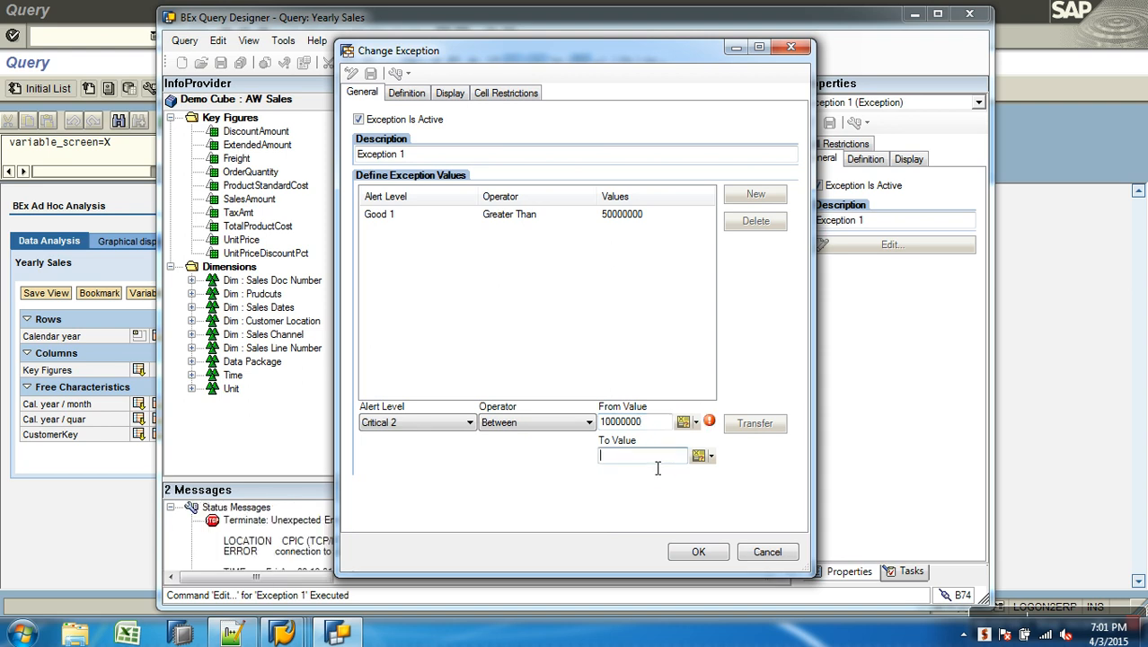
pyautogui.write('49999999')
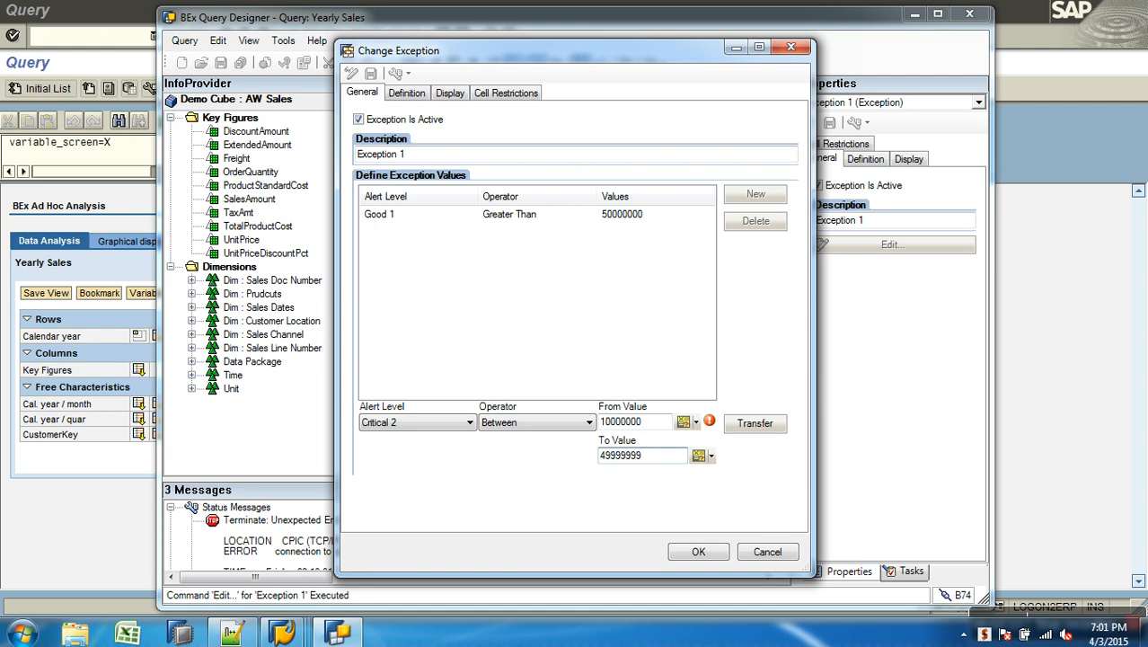
pyautogui.click(652, 423)
pyautogui.press('BackSpace')
pyautogui.write('1')
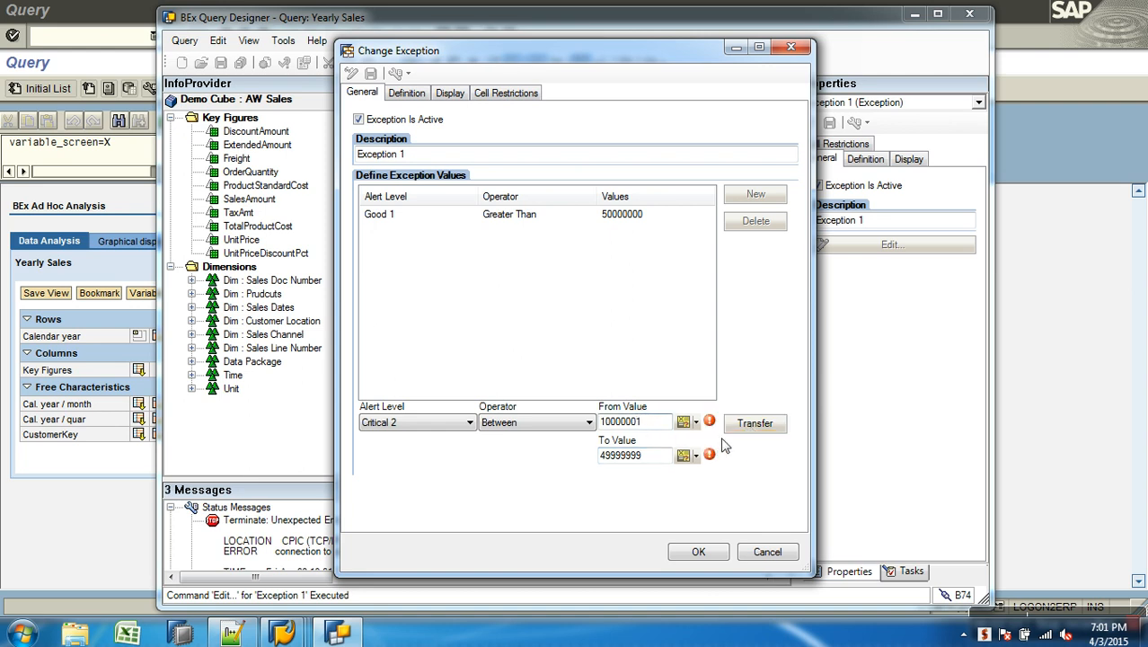
pyautogui.click(764, 423)
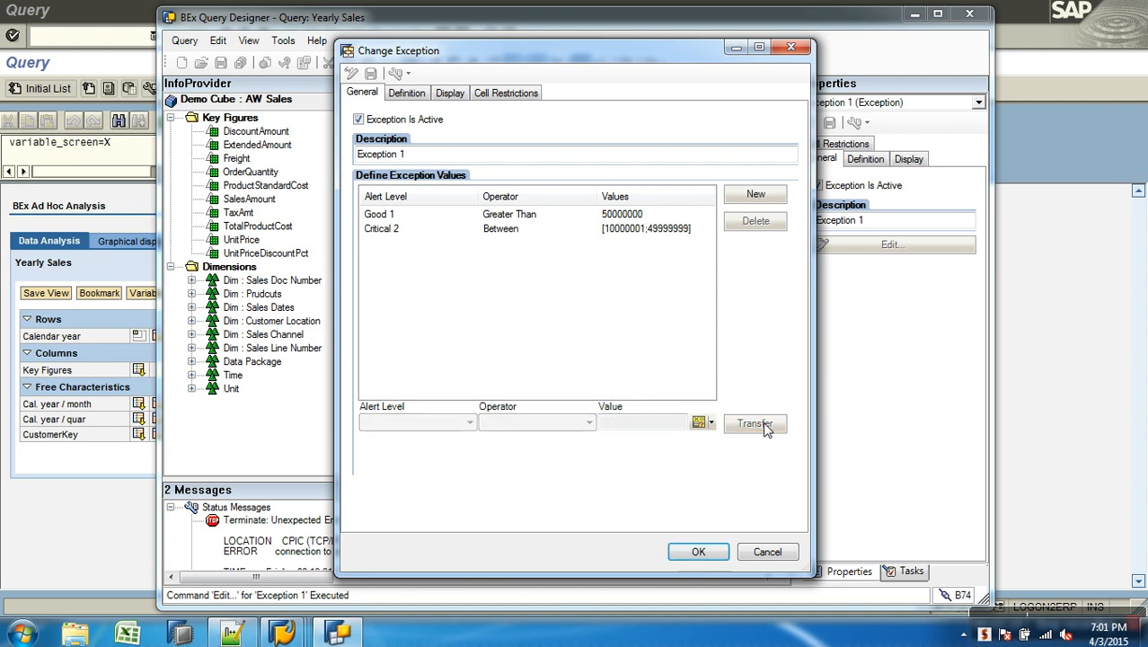
# Add an exception value with alert level Bad 3, operator Less Than and value 10000000.
pyautogui.click(755, 196)
pyautogui.click(469, 422)
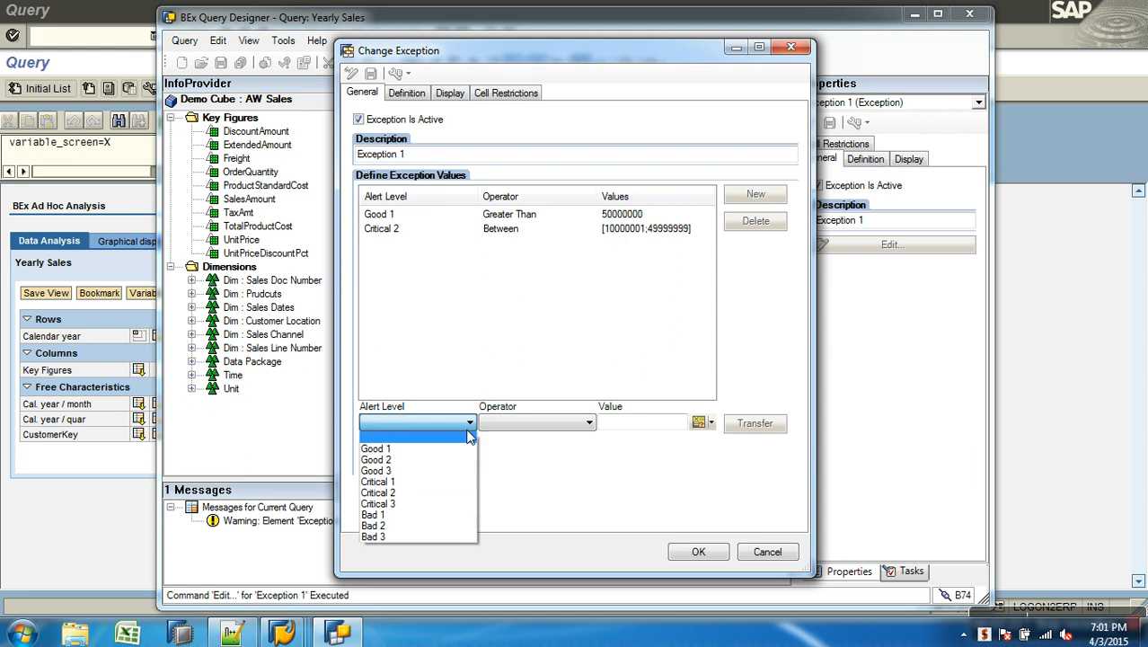
pyautogui.click(383, 537)
pyautogui.click(570, 420)
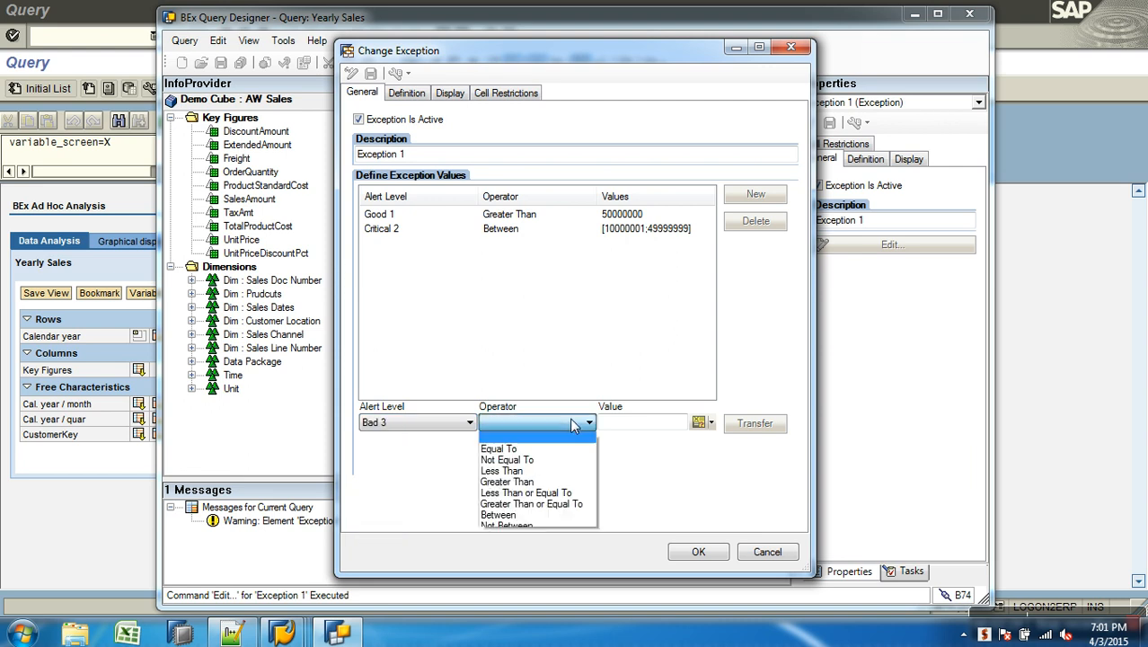
pyautogui.click(512, 472)
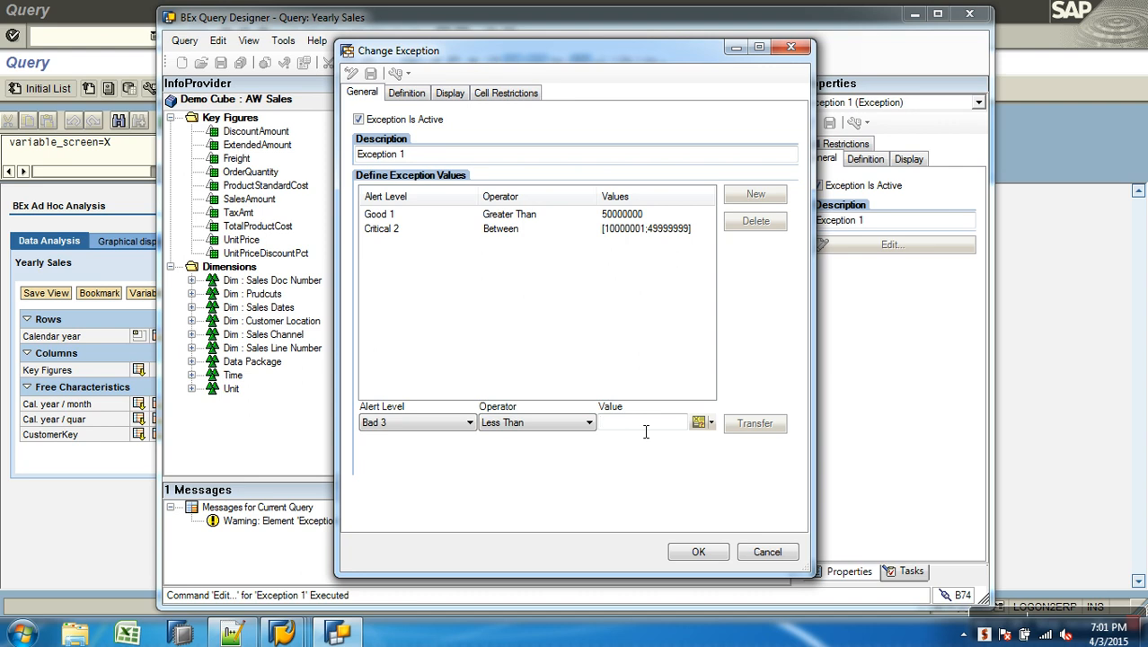
pyautogui.write('10000000')
pyautogui.click(752, 425)
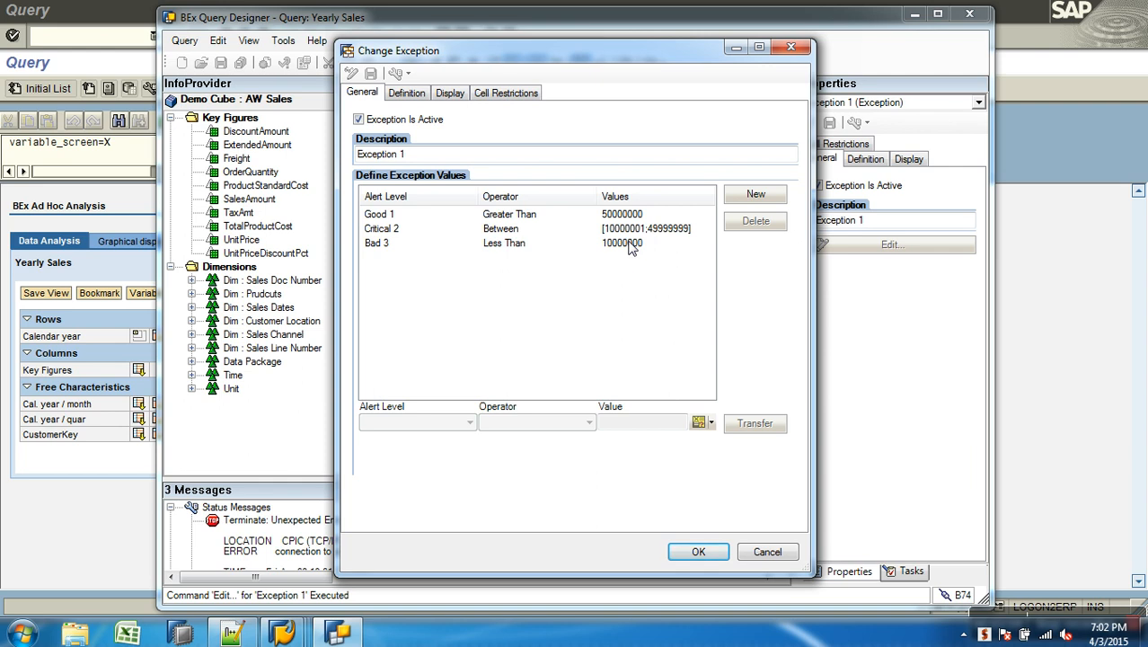
# Define the exception on the SalesAmount key figure and confirm the exception settings.
pyautogui.click(419, 95)
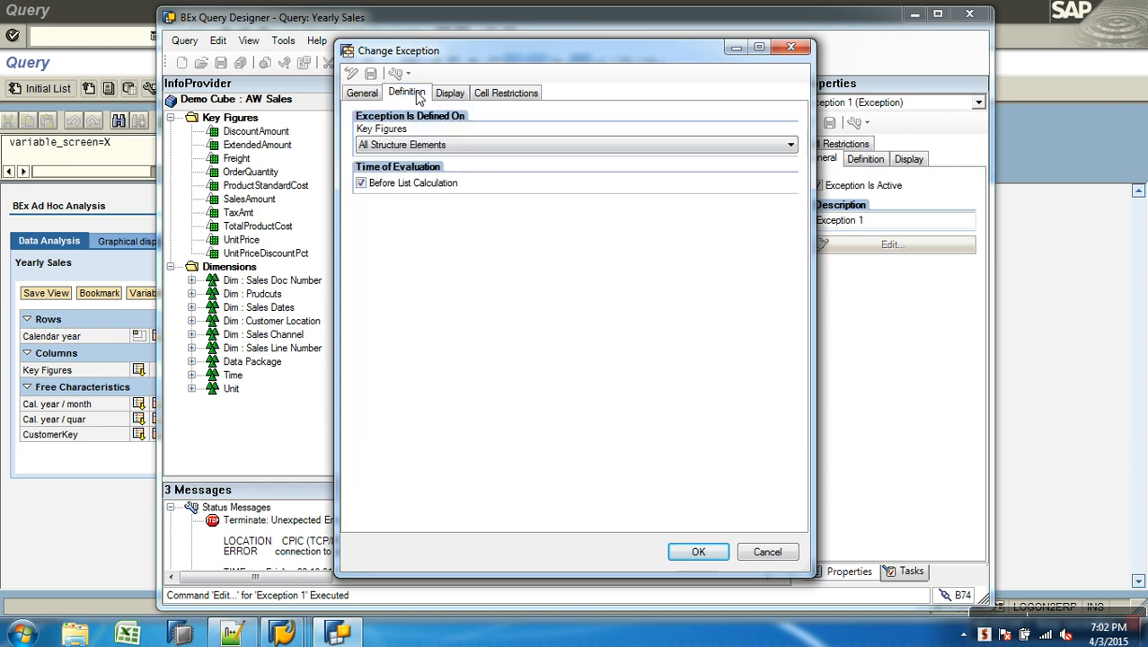
pyautogui.click(426, 142)
pyautogui.click(411, 171)
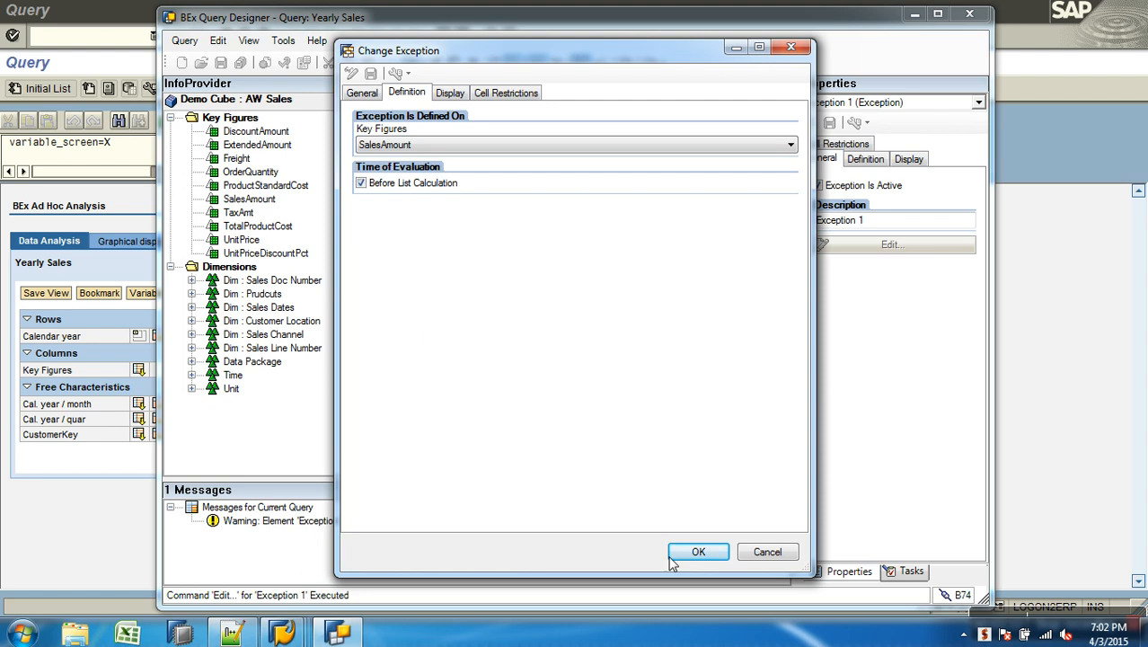
pyautogui.click(698, 551)
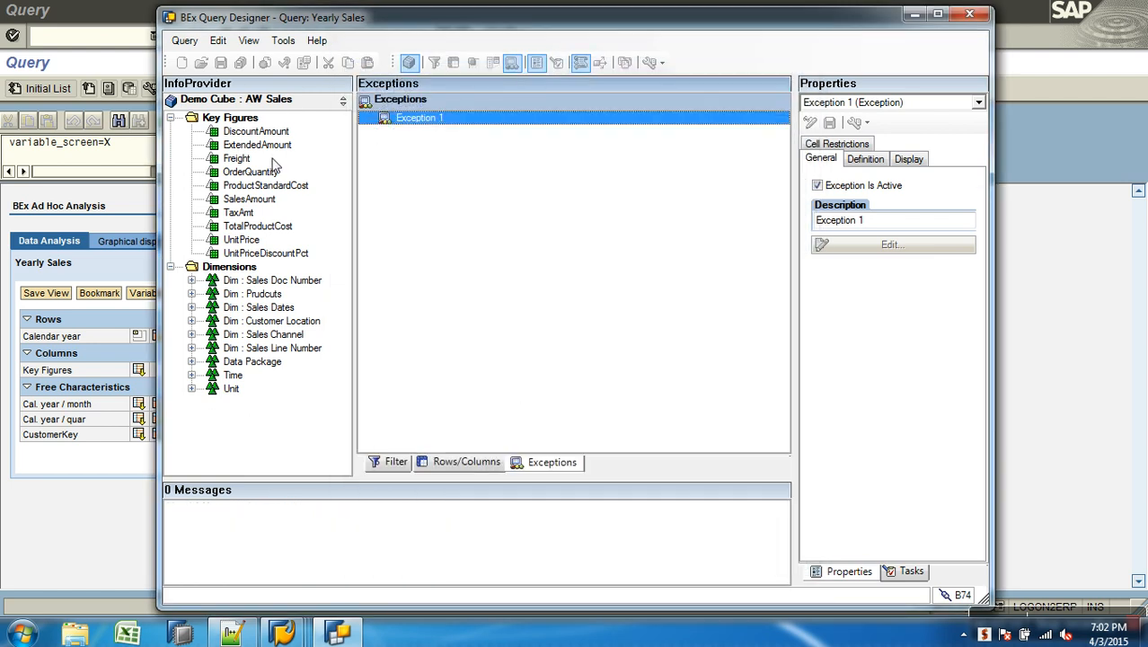
# View the query's rows and columns layout, then switch to the SAP Yearly Sales report and call up its initial list.
pyautogui.click(526, 305)
pyautogui.click(467, 466)
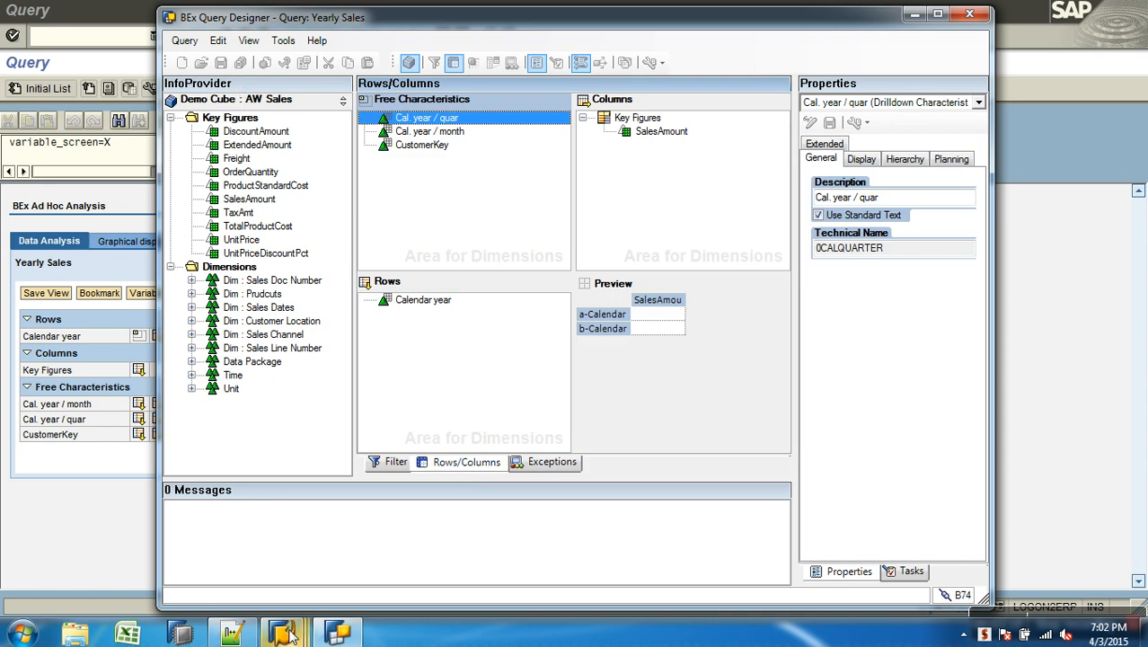
pyautogui.moveTo(286, 634)
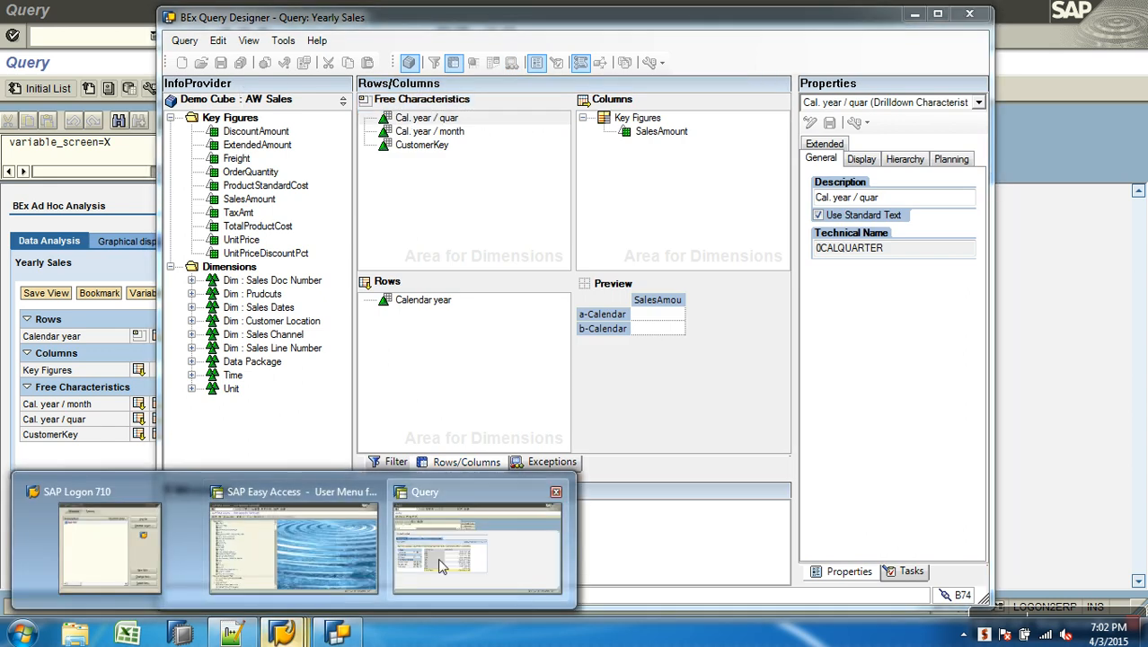
pyautogui.click(467, 552)
pyautogui.click(45, 88)
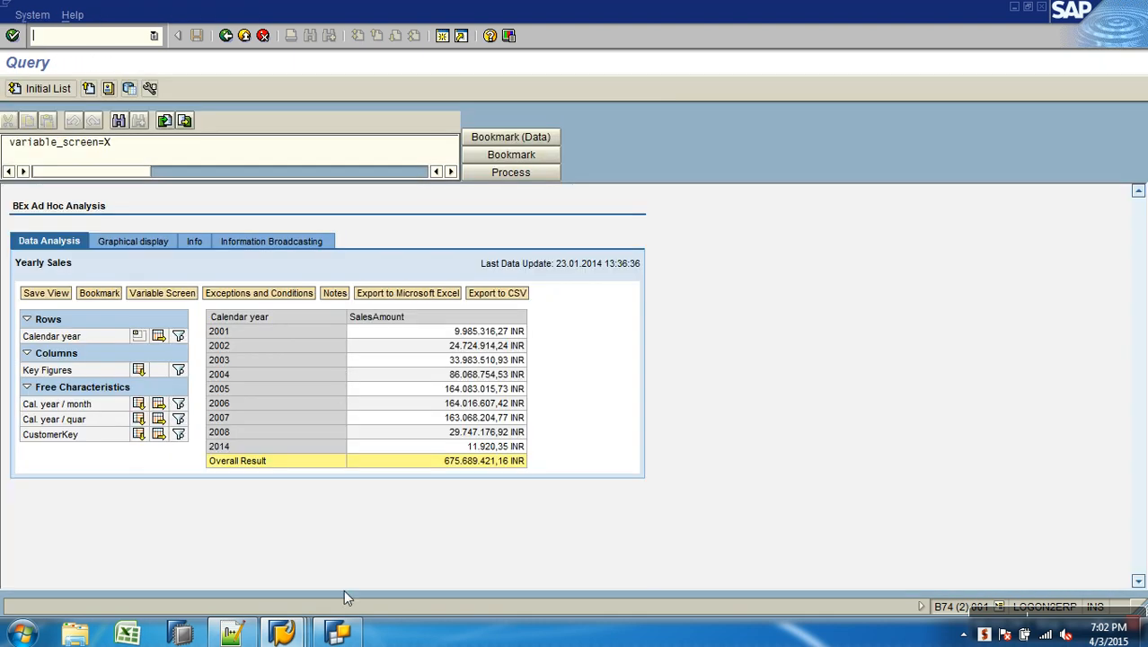
# Switch to BEx Query Designer and close it.
pyautogui.click(338, 633)
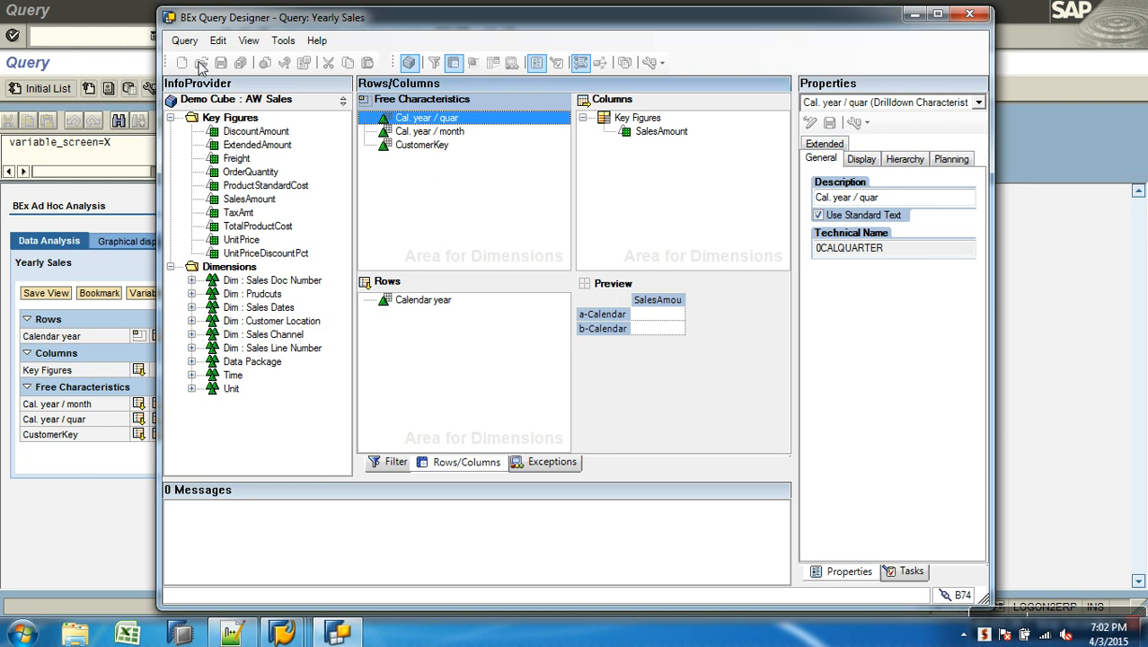
pyautogui.moveTo(342, 18); pyautogui.dragTo(318, 56)
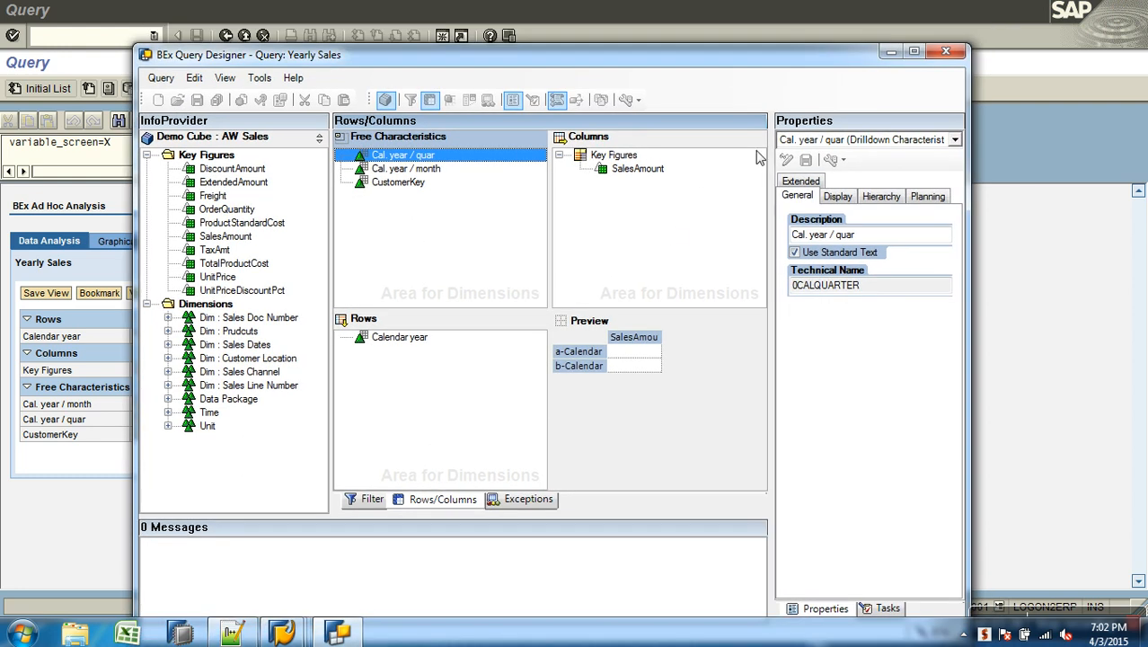
pyautogui.click(945, 51)
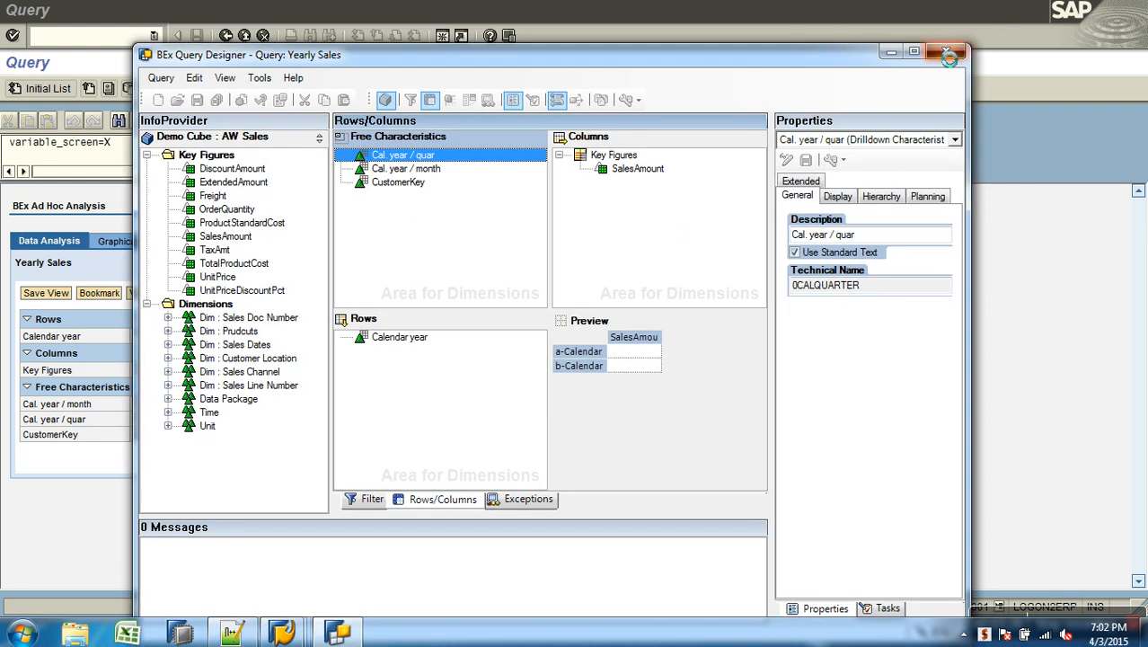
pyautogui.click(479, 381)
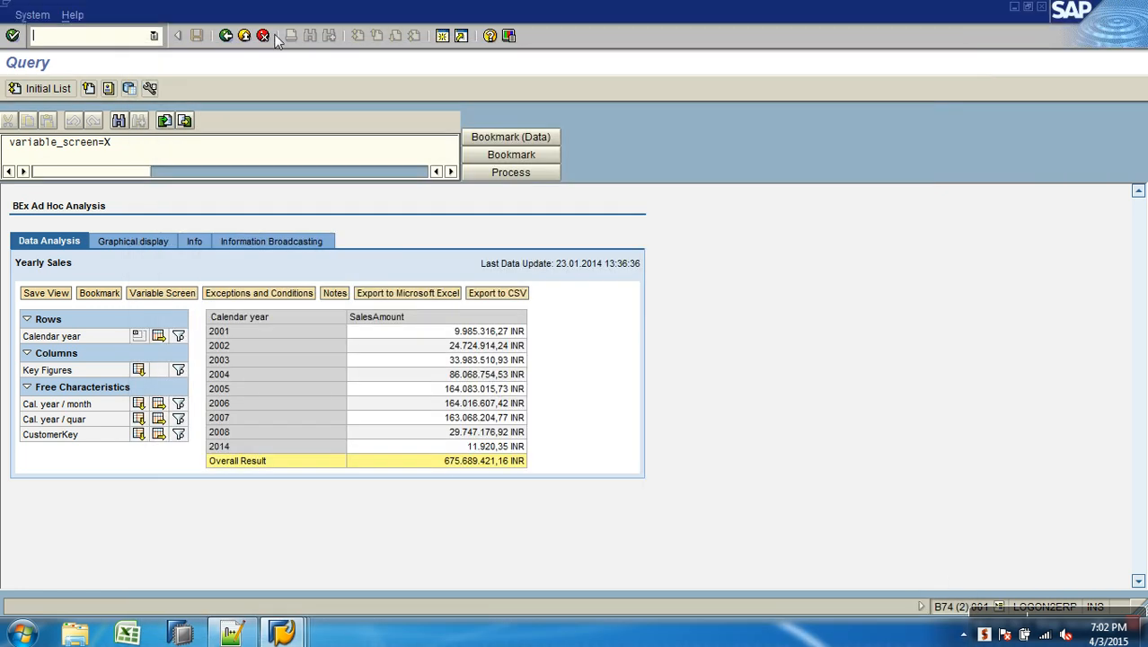
# Return to the SAP report, rerun Yearly Sales and display its exceptions and conditions.
pyautogui.click(226, 35)
pyautogui.click(299, 294)
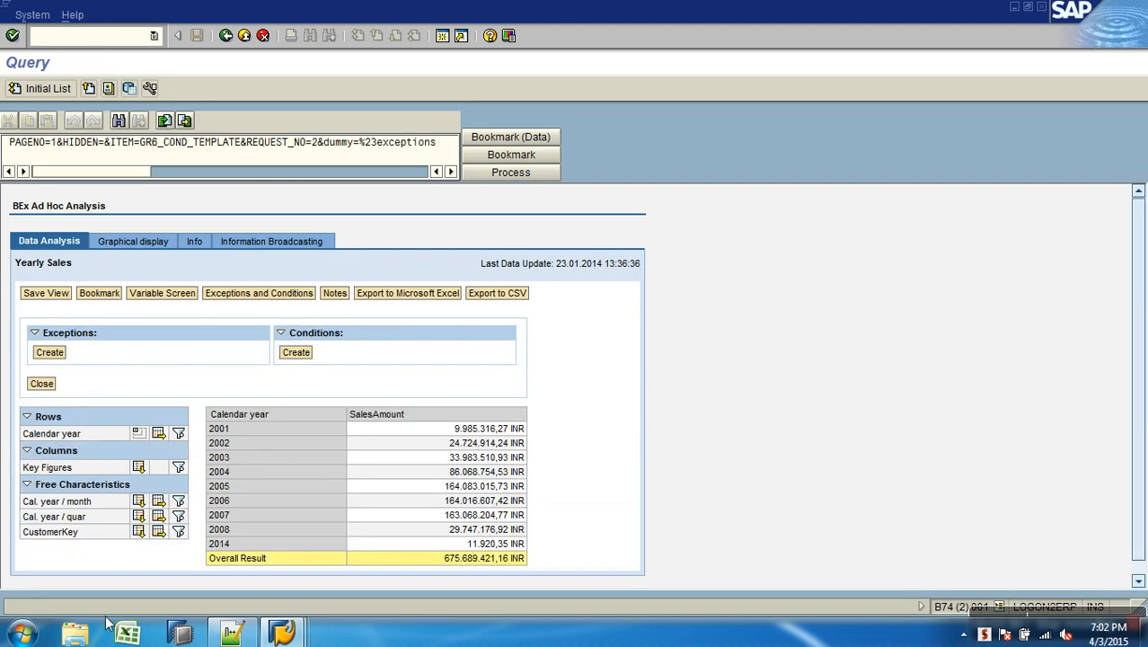
# Launch BEx Query Designer and log on to the SAP BW system with the account password.
pyautogui.click(21, 633)
pyautogui.click(124, 269)
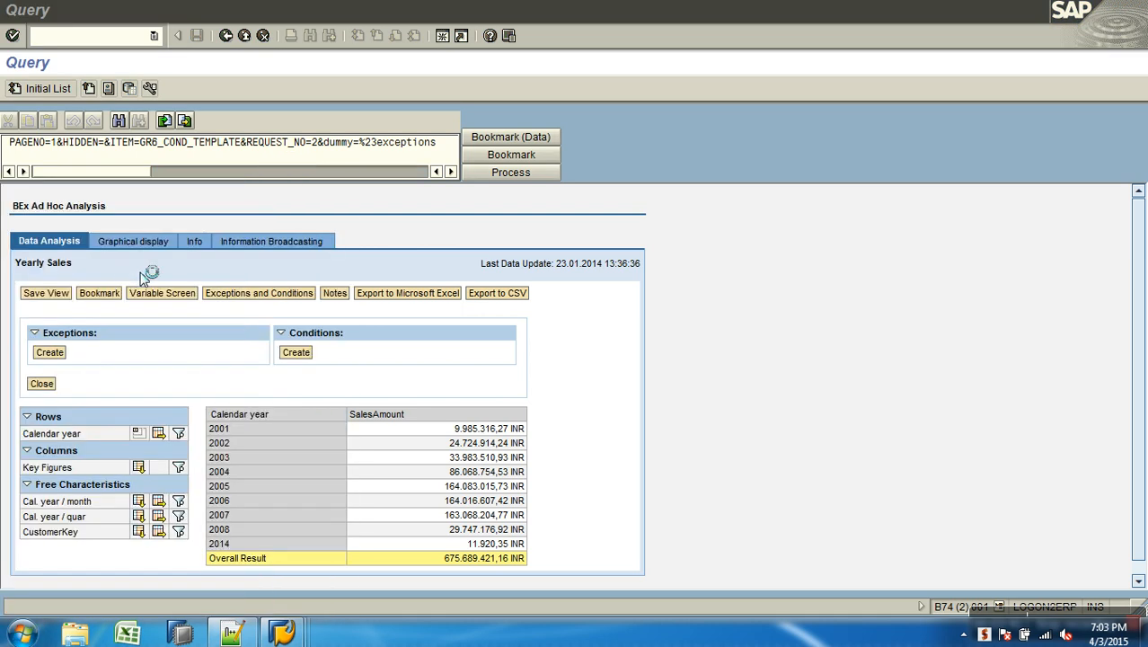
pyautogui.click(619, 404)
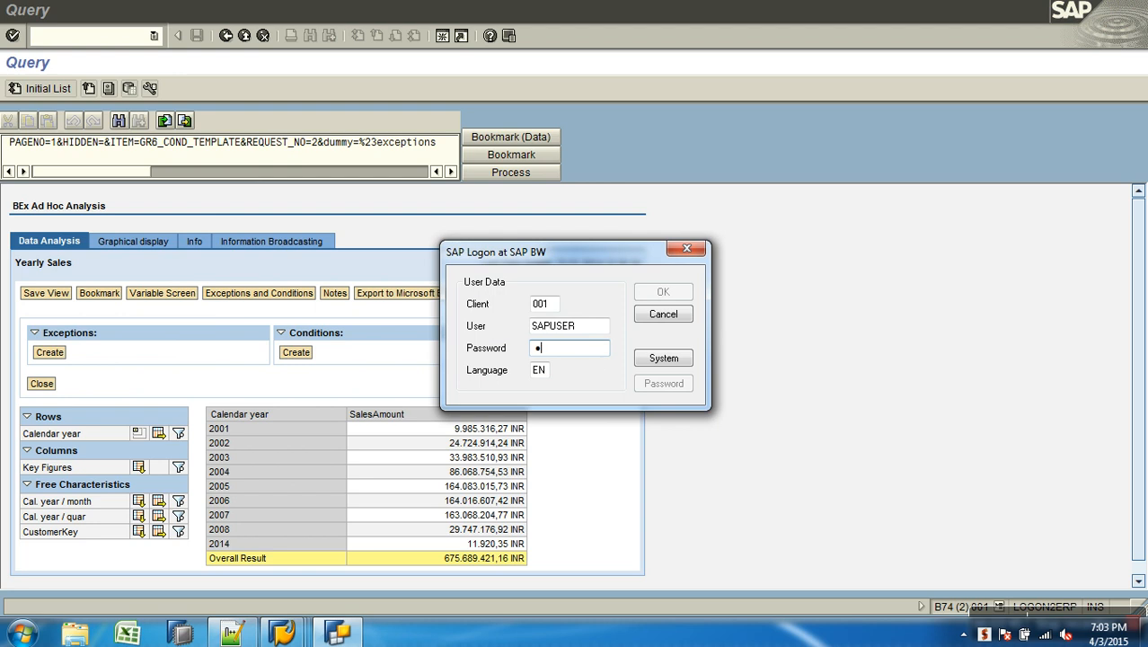
pyautogui.write('••')
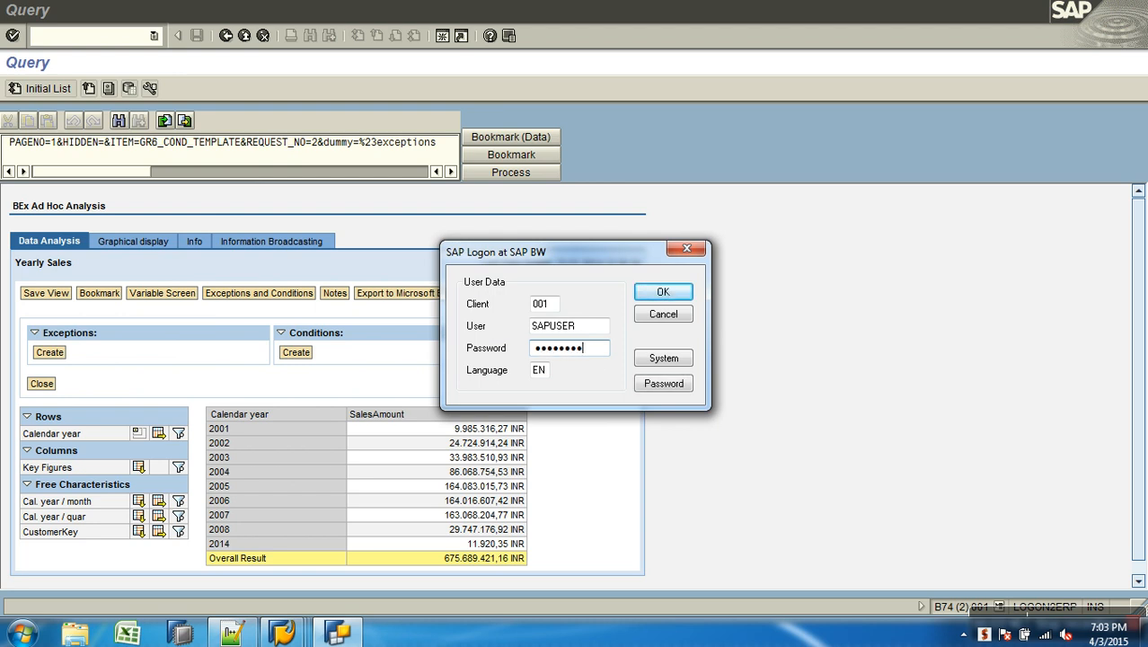
pyautogui.click(684, 299)
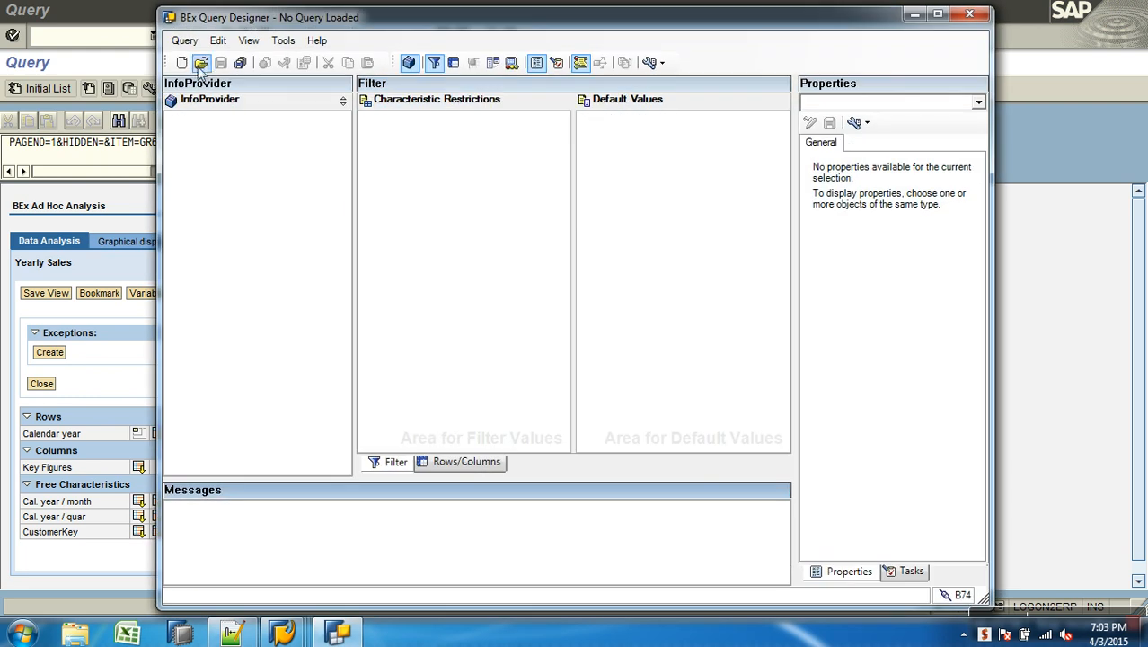
# Open the Yearly Sales query AWSALES_B_Q0005 from the history and show its exceptions area.
pyautogui.click(200, 65)
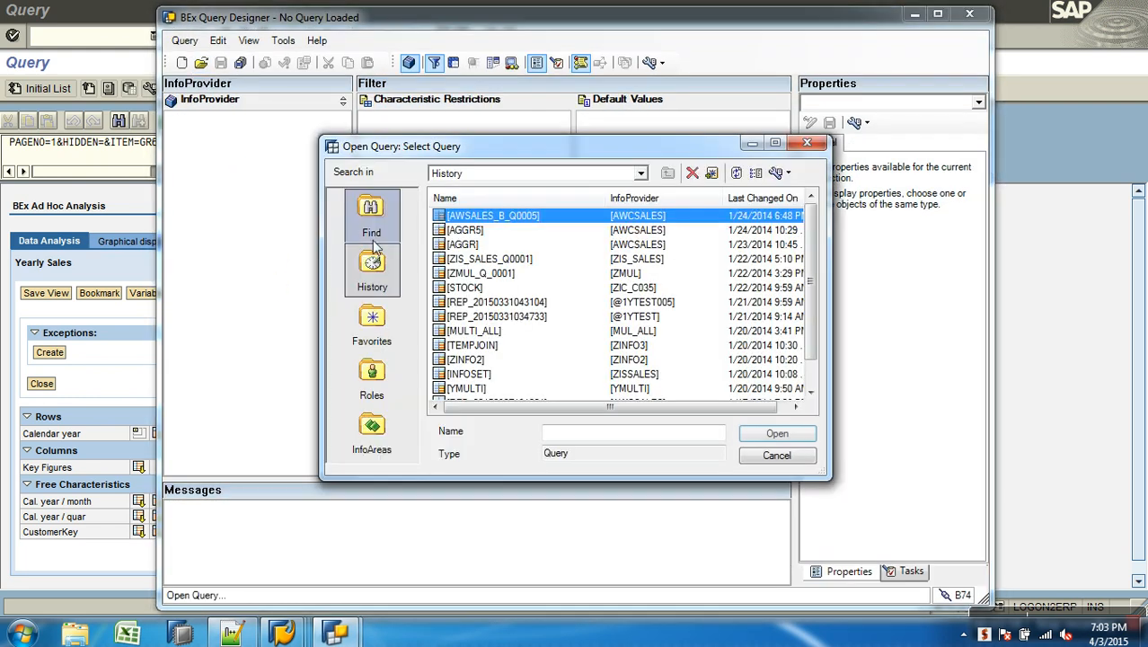
pyautogui.doubleClick(485, 218)
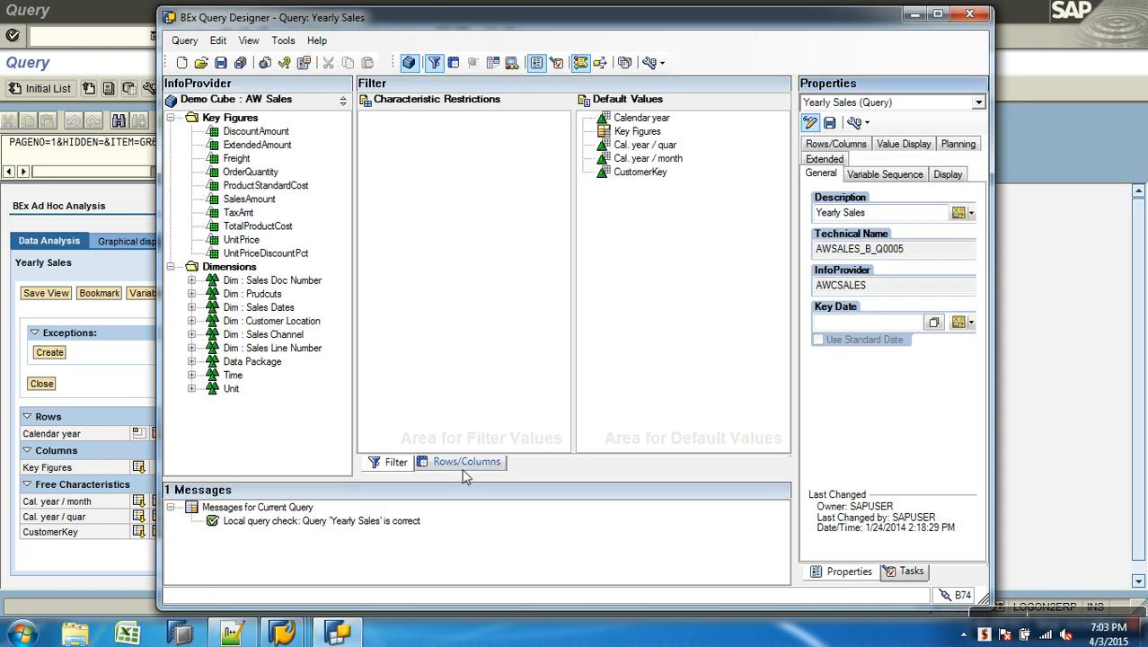
pyautogui.click(512, 63)
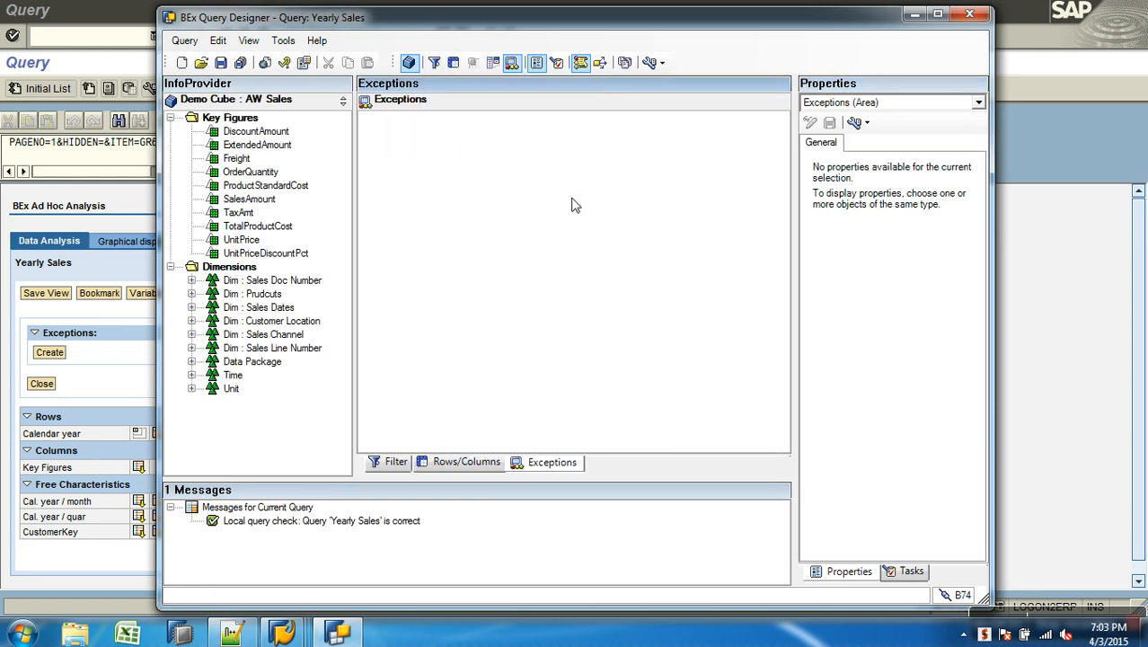
# Create a new exception in the query and open it for editing.
pyautogui.rightClick(573, 185)
pyautogui.click(608, 192)
pyautogui.rightClick(452, 124)
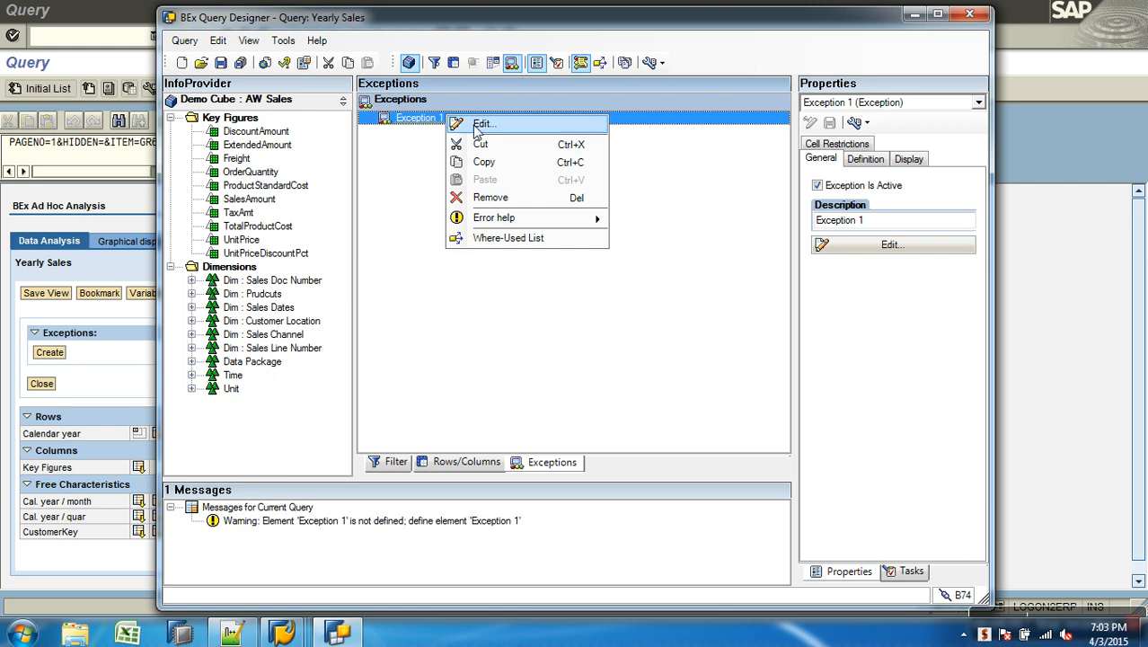
pyautogui.click(477, 120)
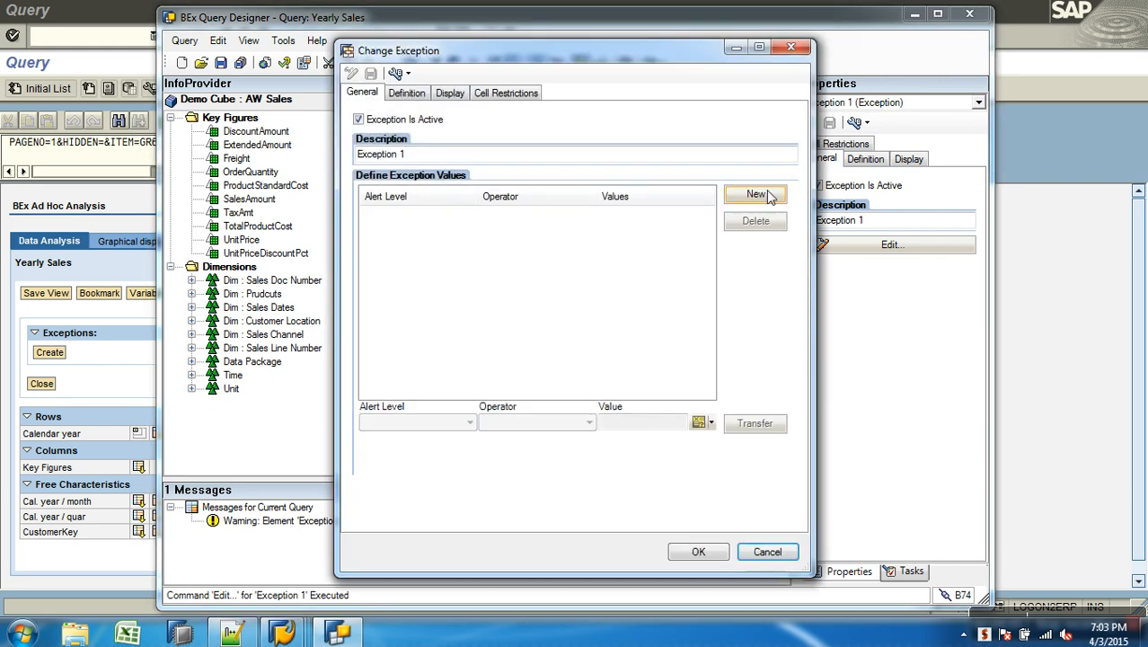
# Add an exception value with alert level Good 1, operator Greater Than and value 50000000.
pyautogui.click(736, 193)
pyautogui.click(470, 423)
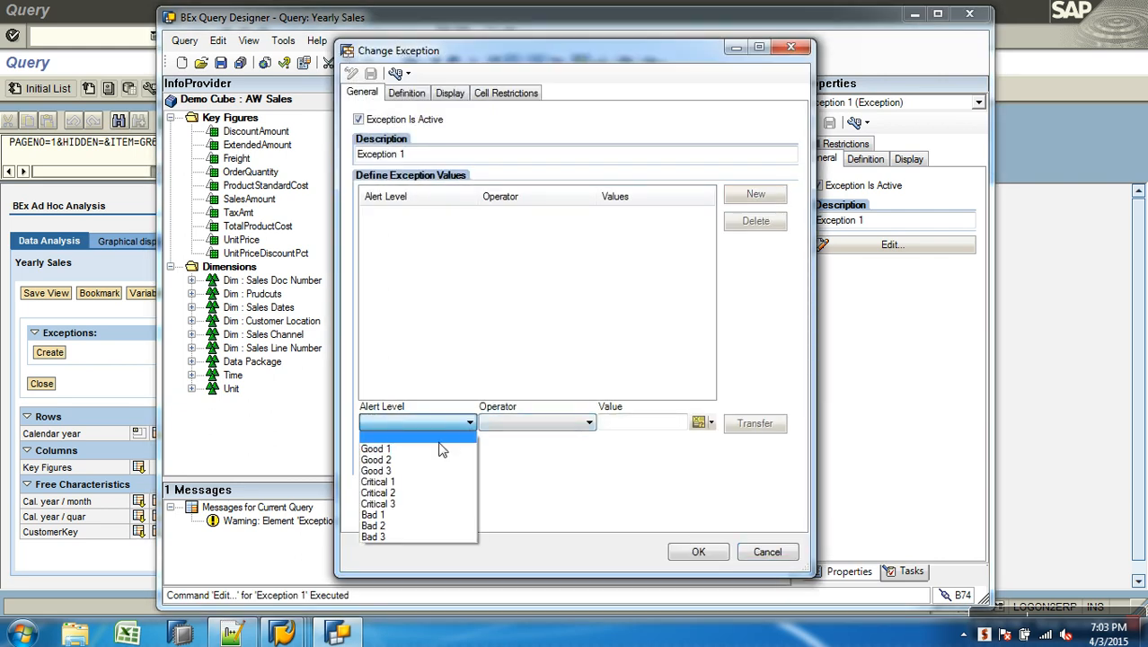
pyautogui.click(442, 435)
pyautogui.click(588, 424)
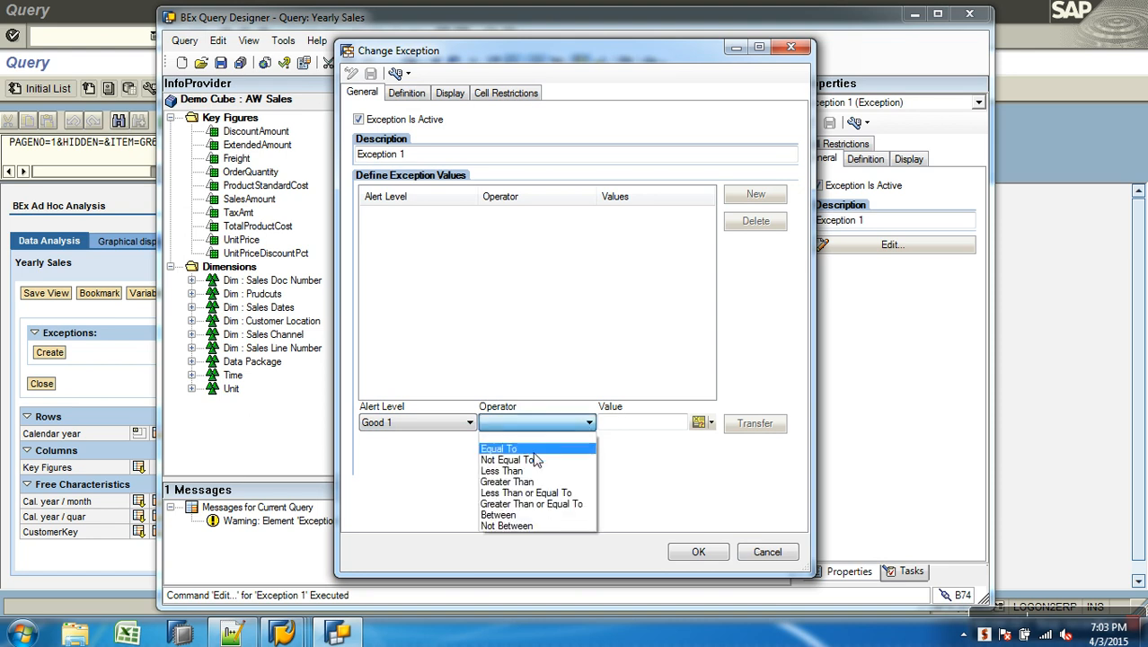
pyautogui.click(530, 483)
pyautogui.click(611, 428)
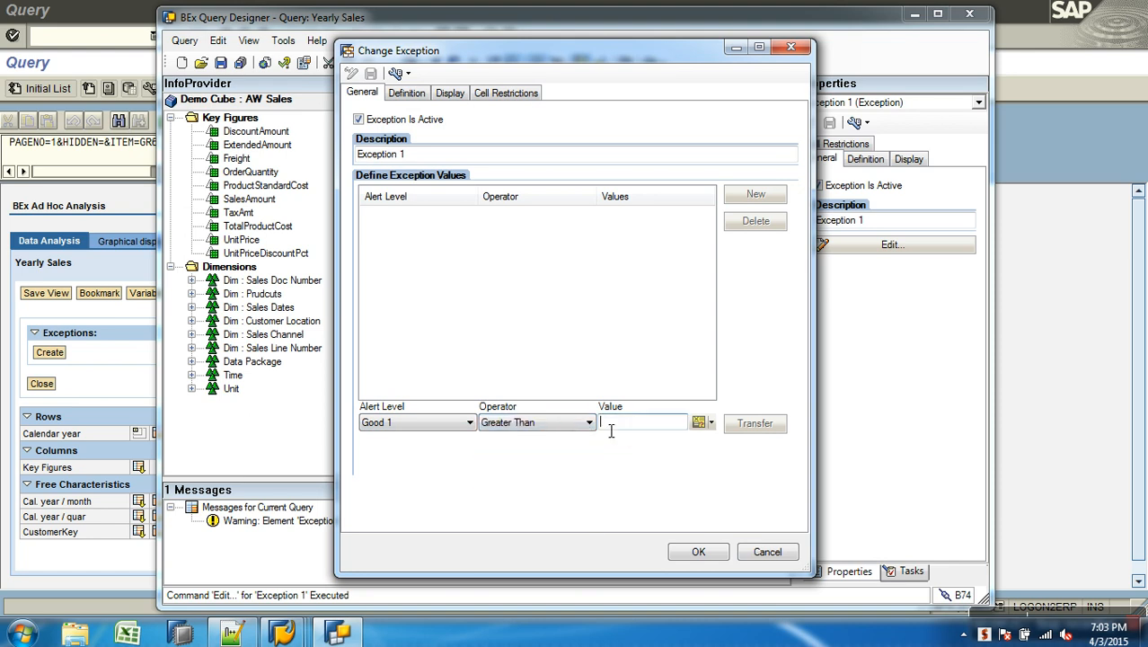
pyautogui.write('50000')
pyautogui.click(757, 429)
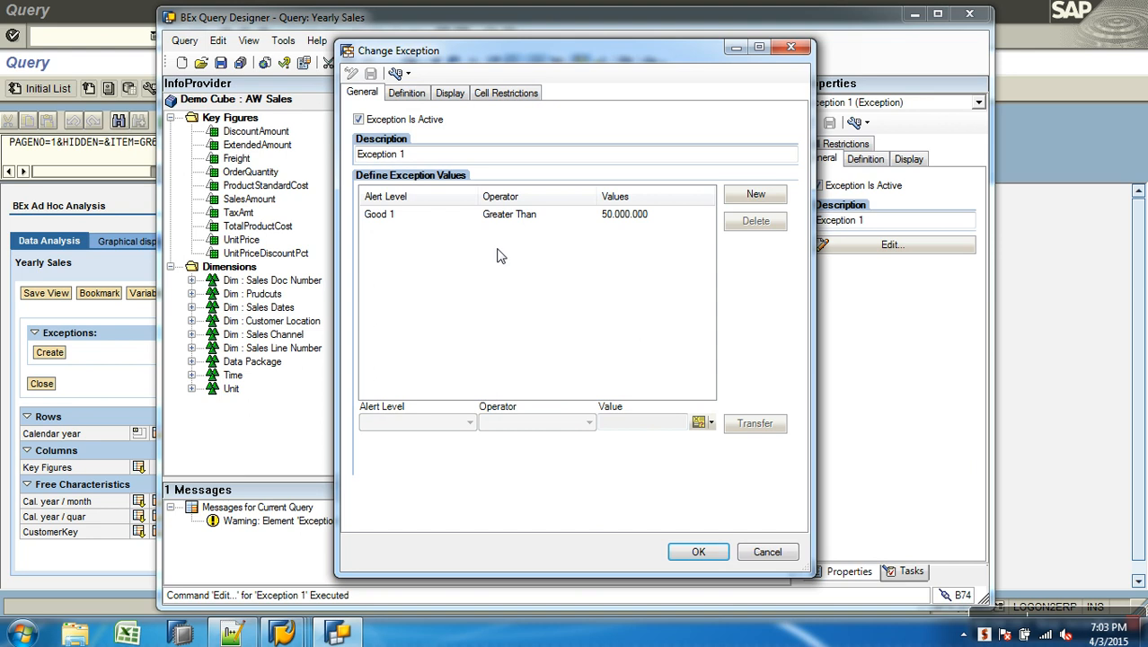
# Add an exception value with alert level Critical 3, operator Between, from 10000000 to 49999999.
pyautogui.click(756, 199)
pyautogui.click(468, 422)
pyautogui.click(439, 503)
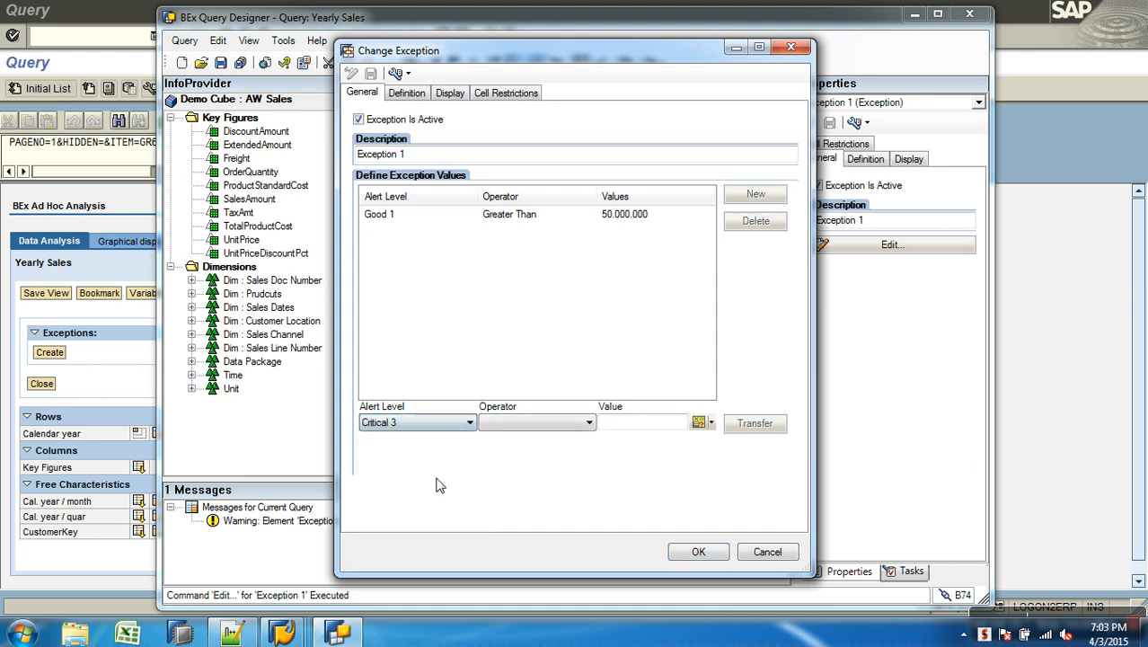
pyautogui.click(546, 423)
pyautogui.click(512, 518)
pyautogui.click(620, 424)
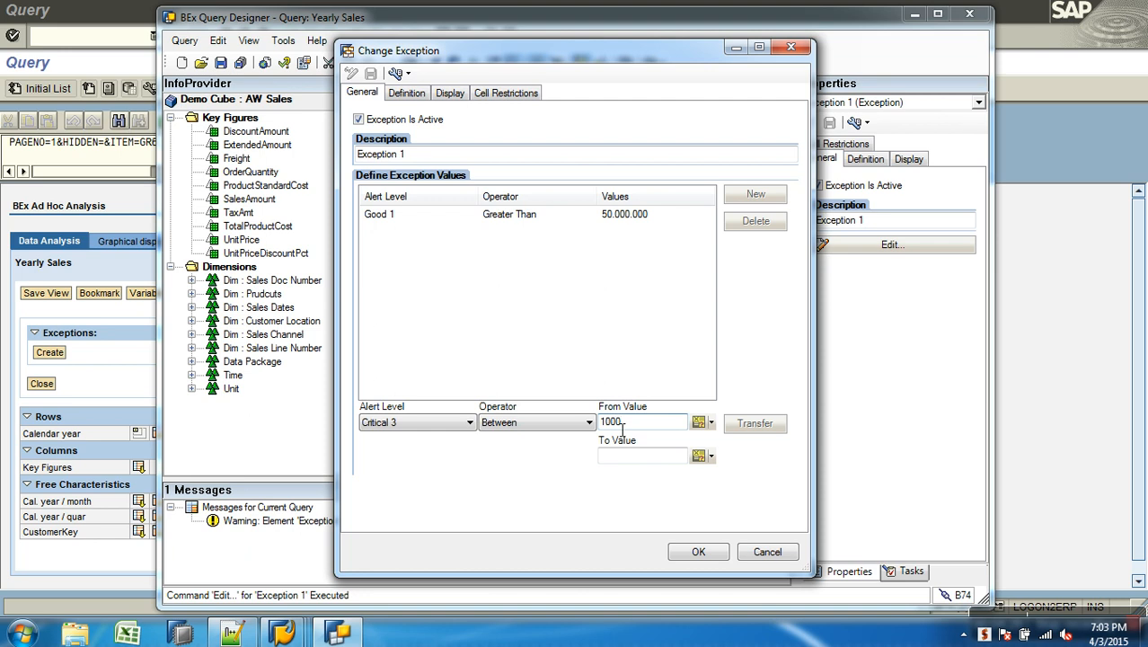
pyautogui.write('10000000')
pyautogui.click(632, 464)
pyautogui.write('49999999')
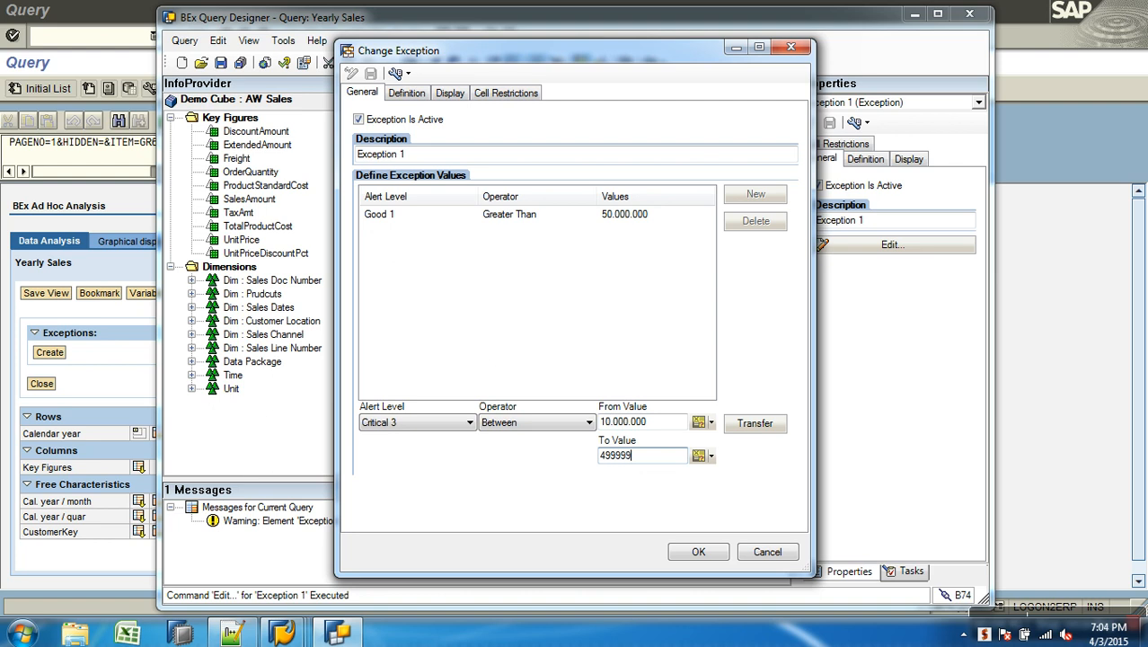
pyautogui.click(744, 427)
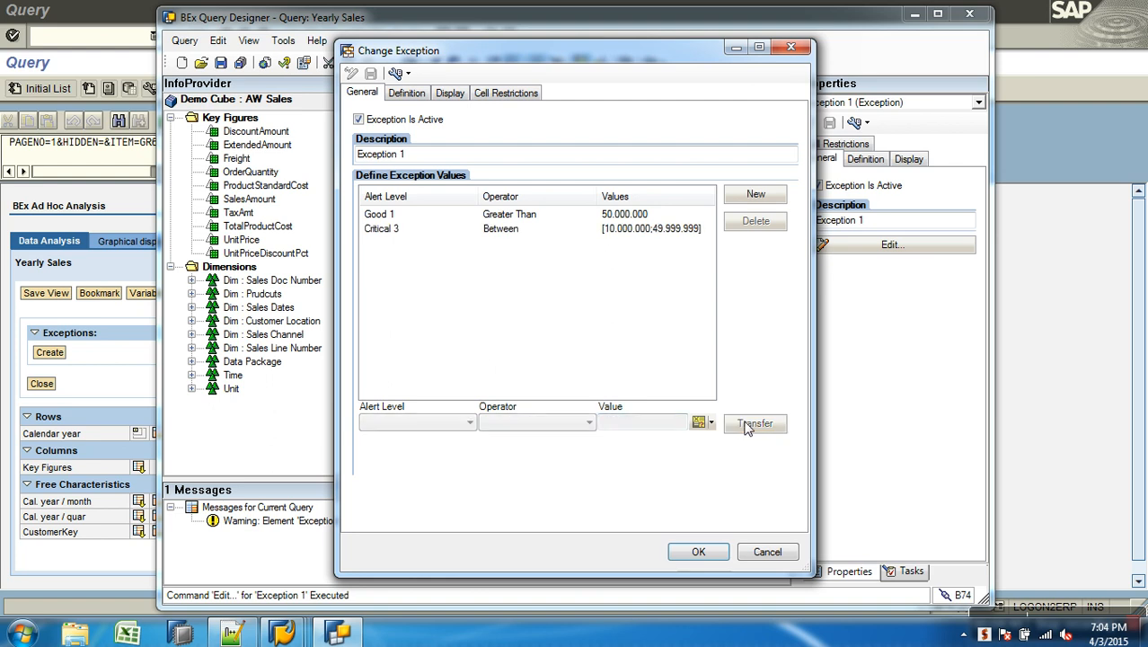
# Add an exception value with alert level Bad 3, operator Less Than and value 10000000.
pyautogui.click(753, 194)
pyautogui.click(465, 423)
pyautogui.click(388, 538)
pyautogui.click(525, 428)
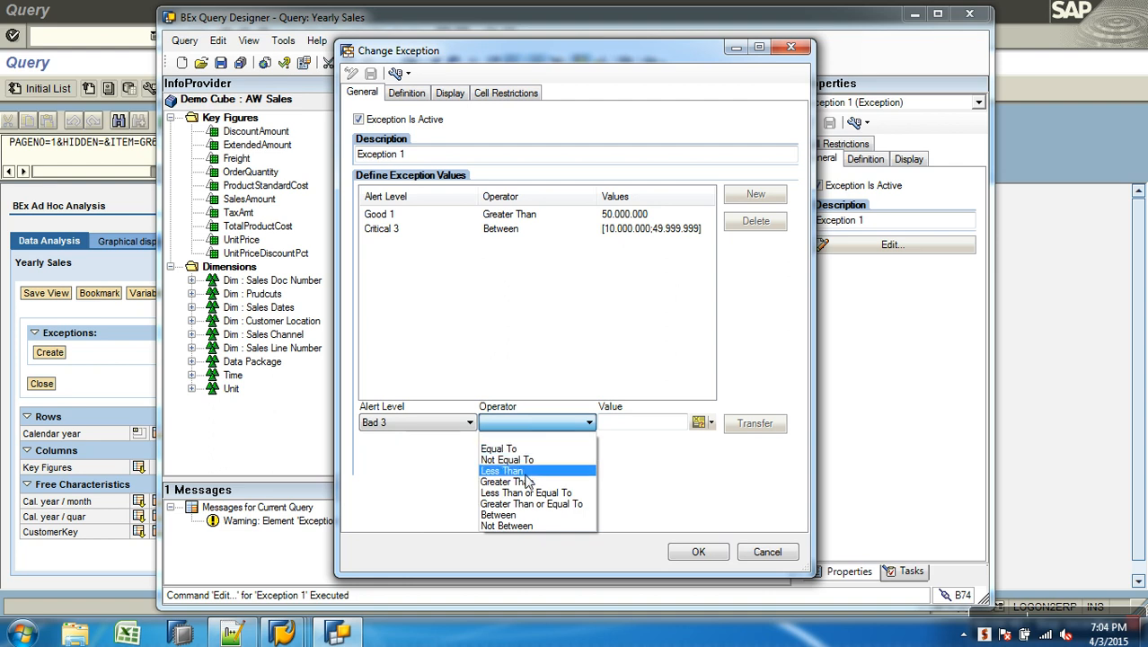
pyautogui.click(501, 471)
pyautogui.click(647, 423)
pyautogui.write('10000000')
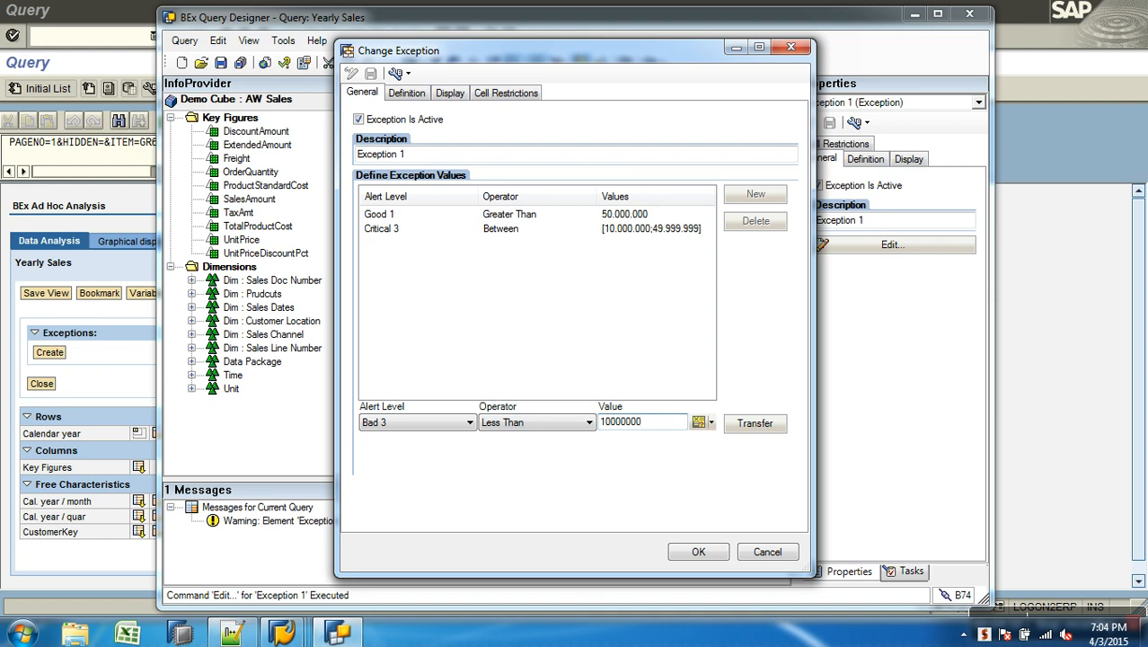
pyautogui.click(752, 422)
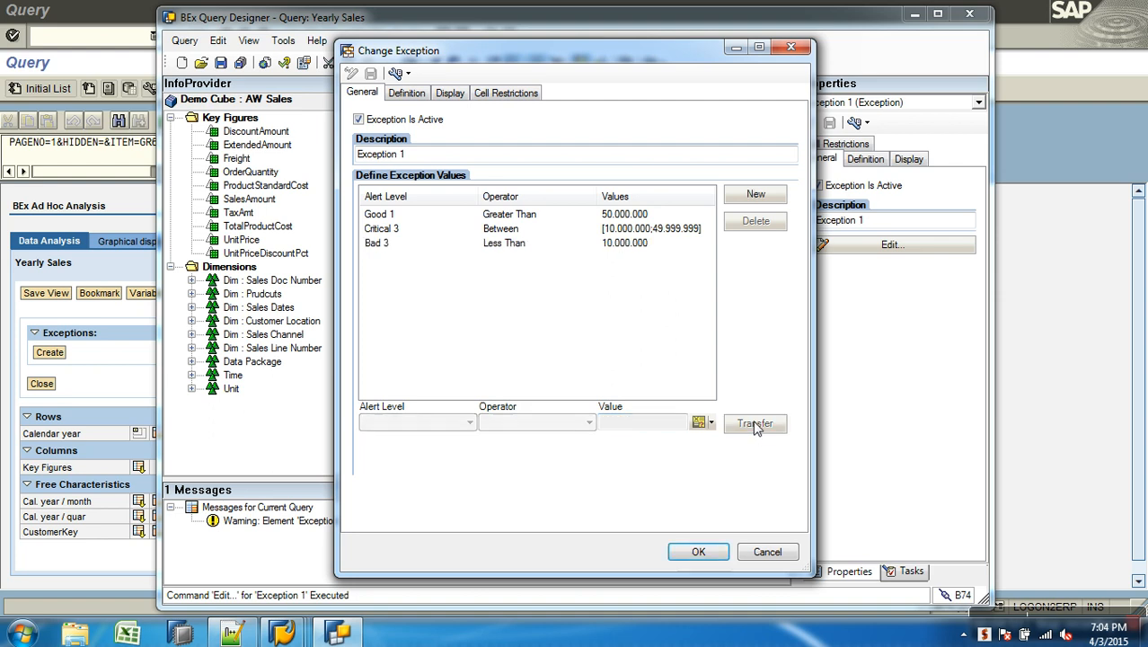
# Define the exception on the SalesAmount key figure, confirm its settings and save the query.
pyautogui.click(406, 94)
pyautogui.click(434, 146)
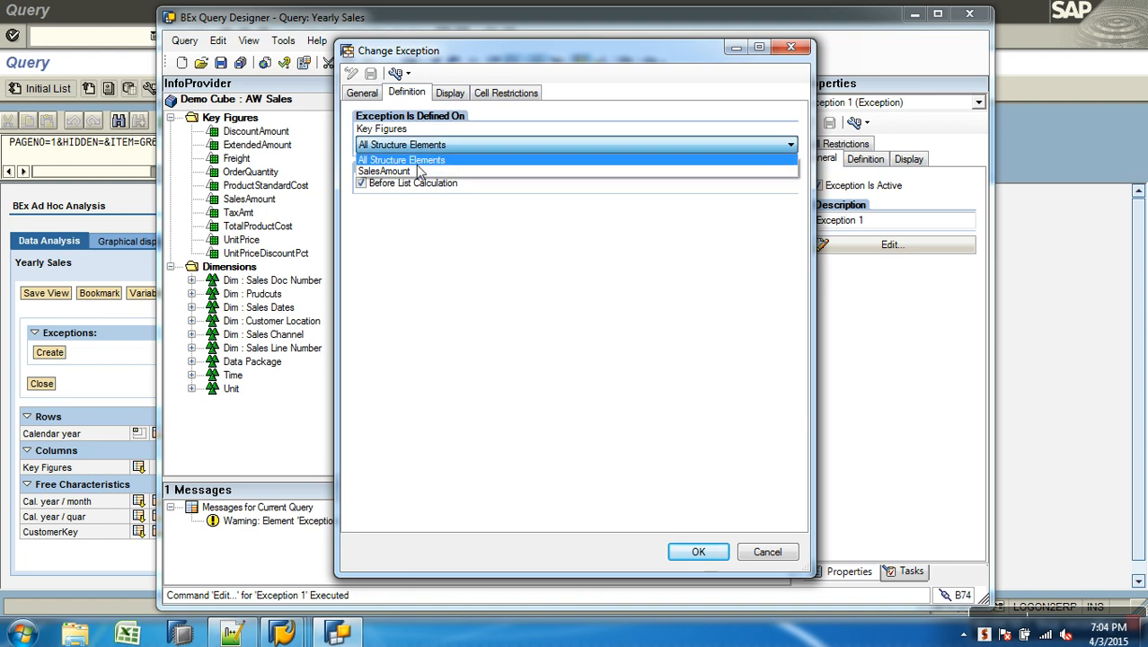
pyautogui.click(395, 175)
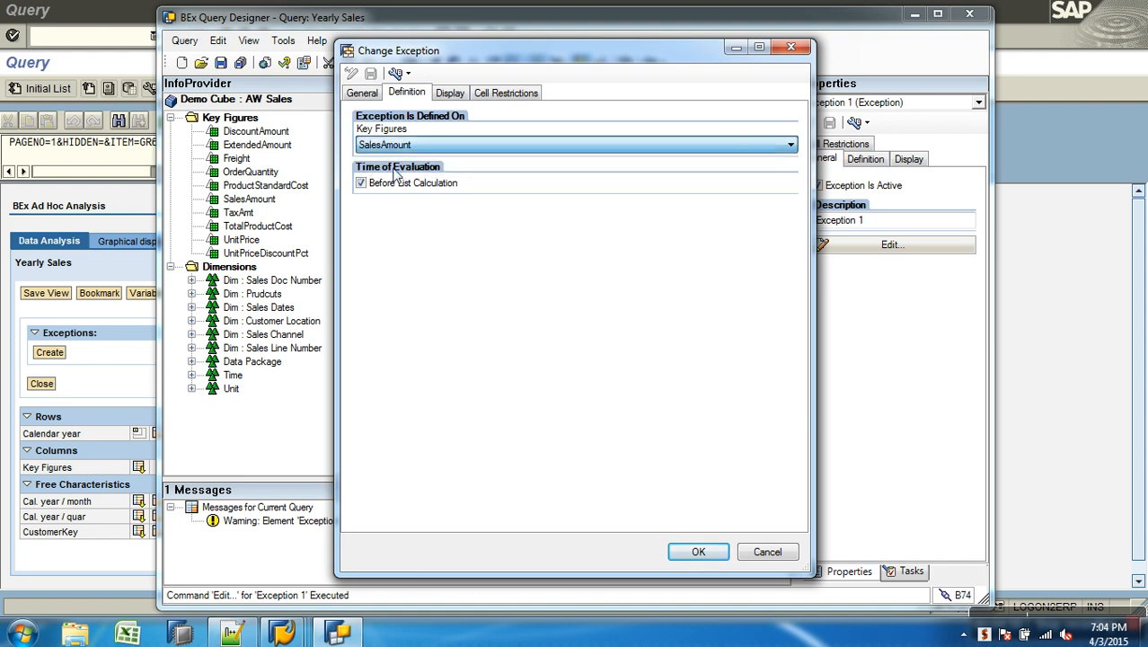
pyautogui.click(693, 550)
pyautogui.hotkey('ctrl', 's')
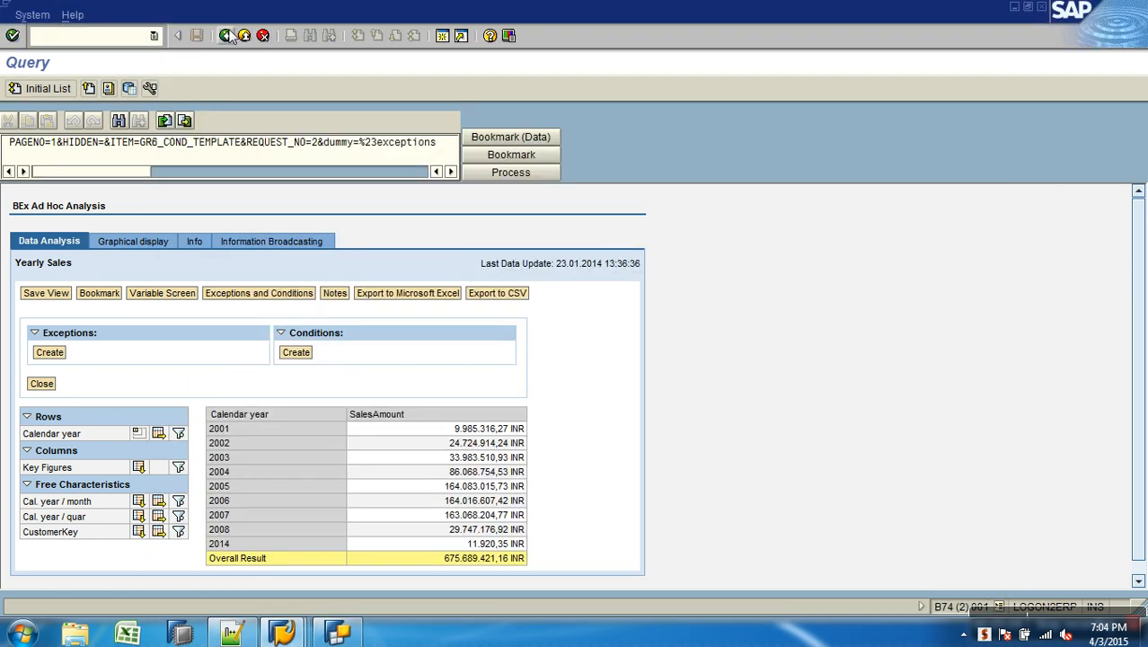
# Switch to the SAP report, rerun Yearly Sales and check its colouring and list of exceptions.
pyautogui.click(227, 35)
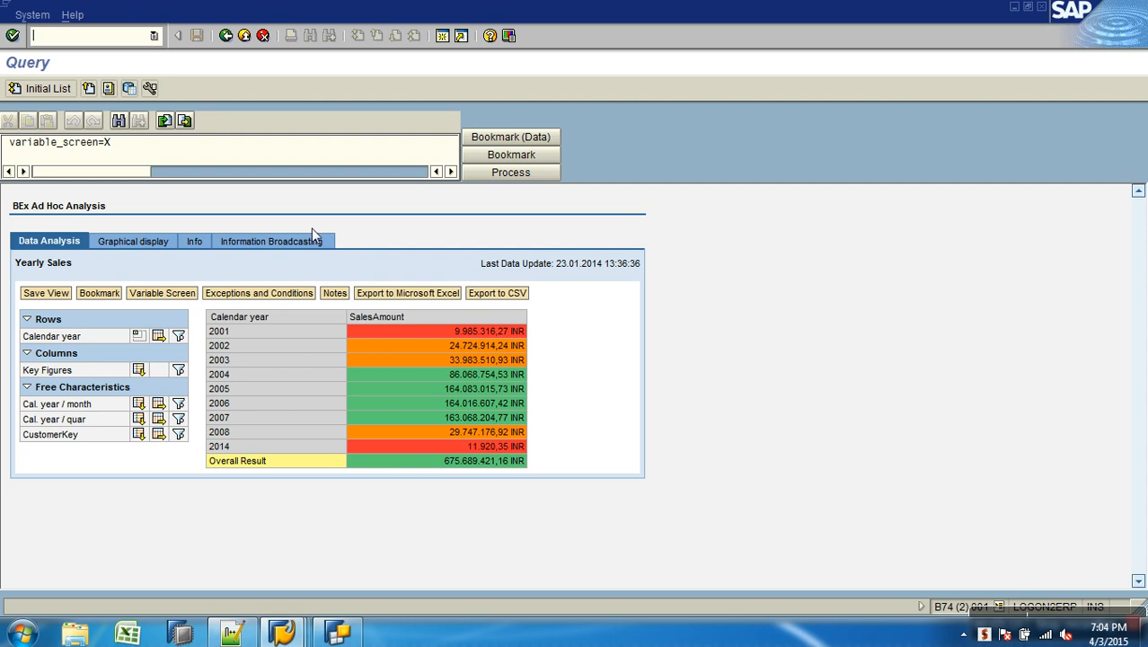
pyautogui.click(255, 296)
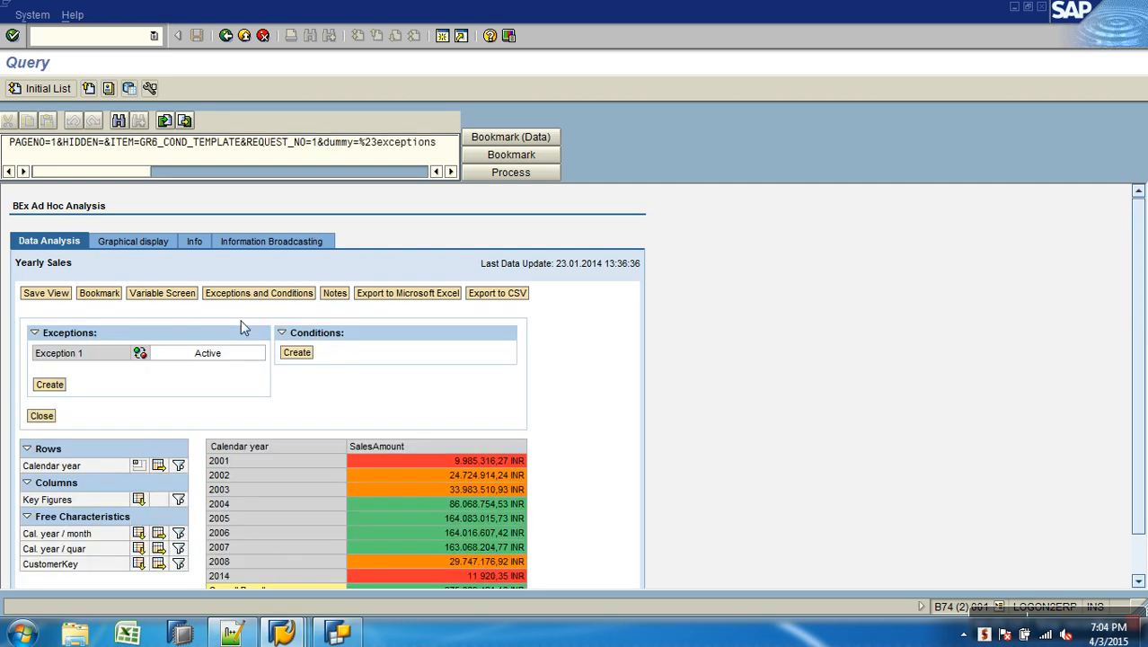
# Deactivate and reactivate Exception 1 twice to compare the SalesAmount colouring, and close the exceptions and conditions area.
pyautogui.click(144, 353)
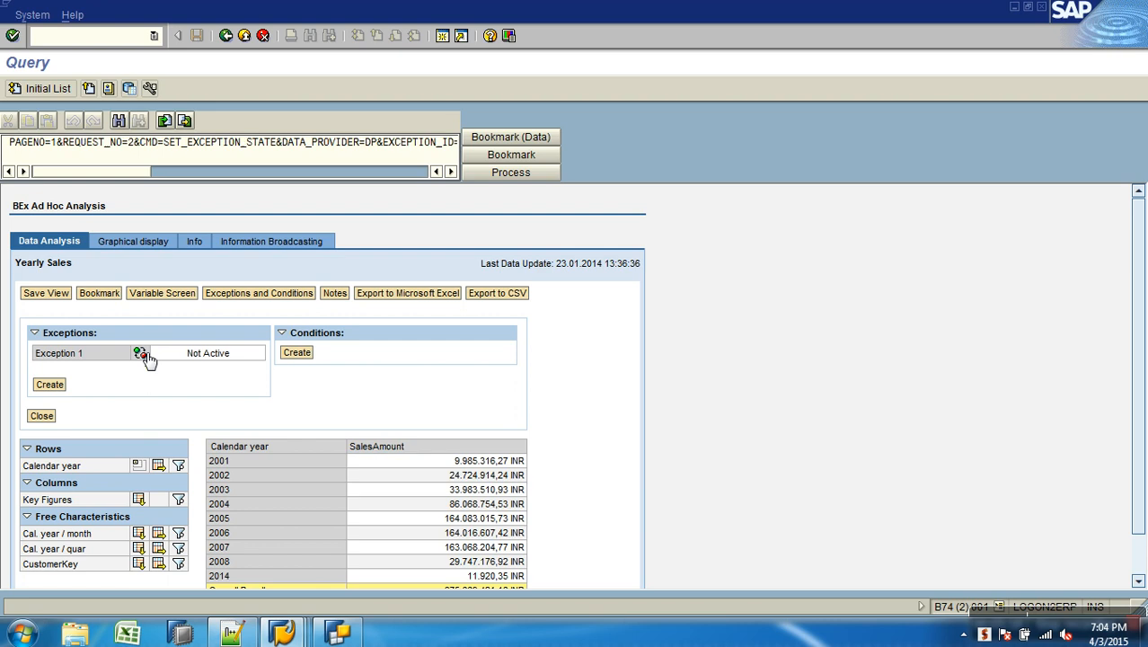
pyautogui.click(144, 353)
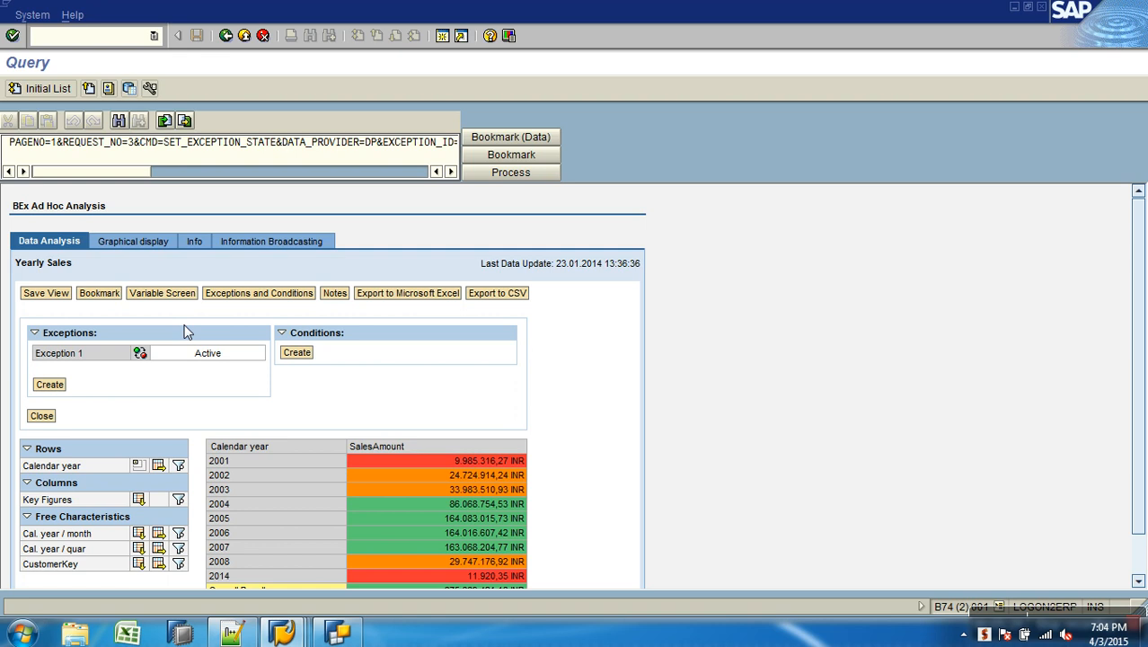
pyautogui.click(142, 354)
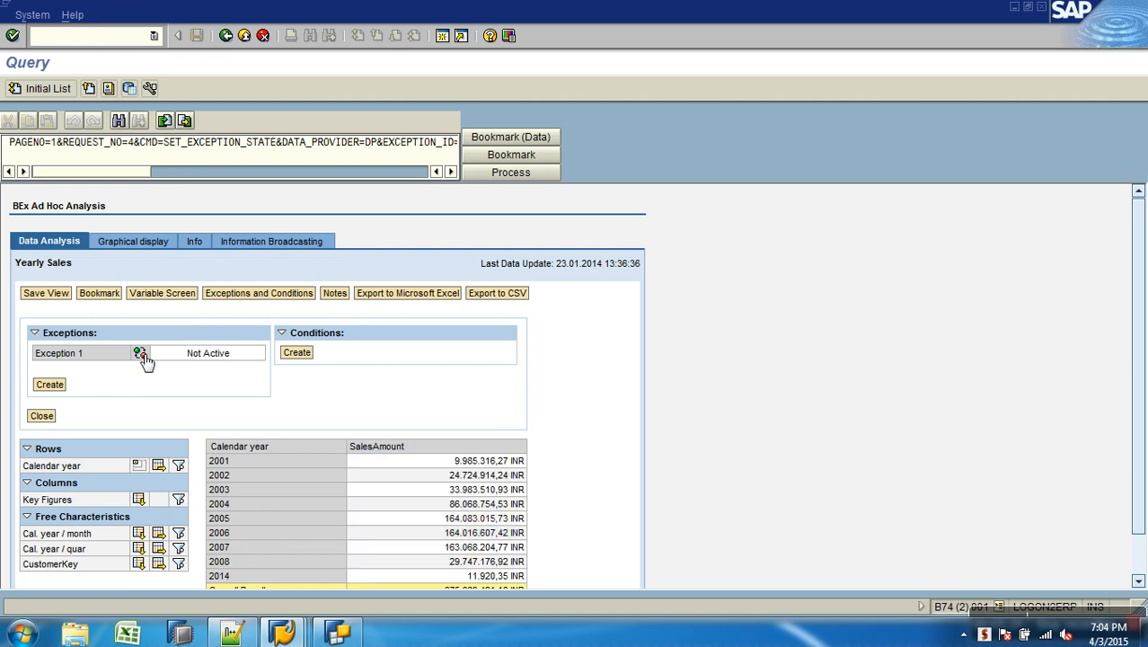
pyautogui.click(142, 354)
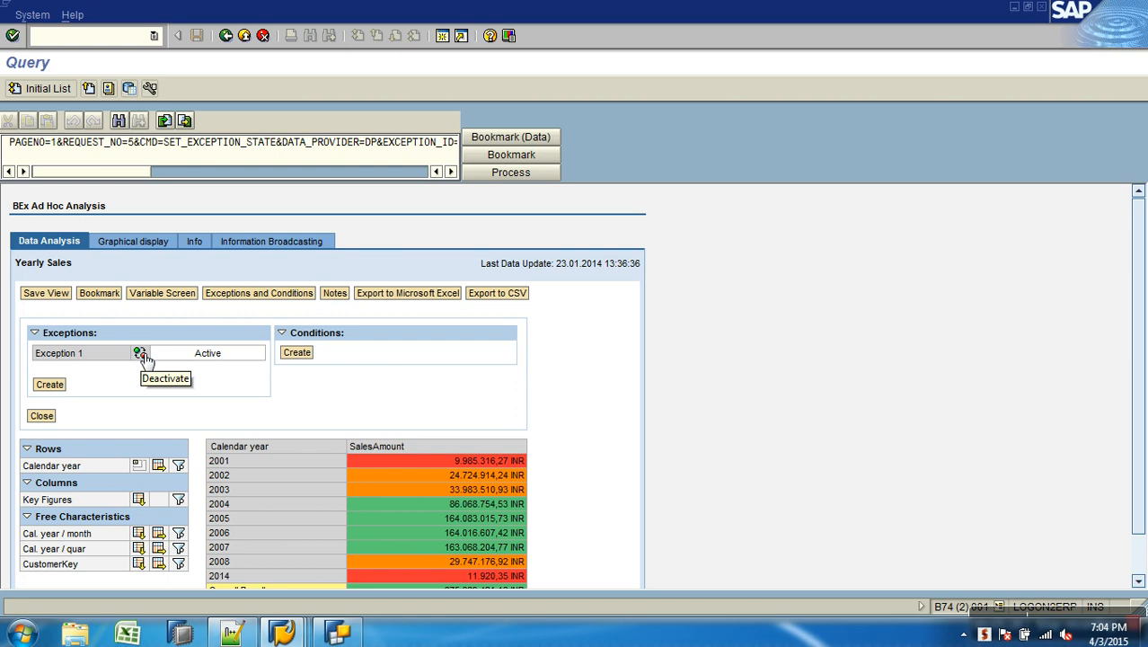
pyautogui.click(41, 415)
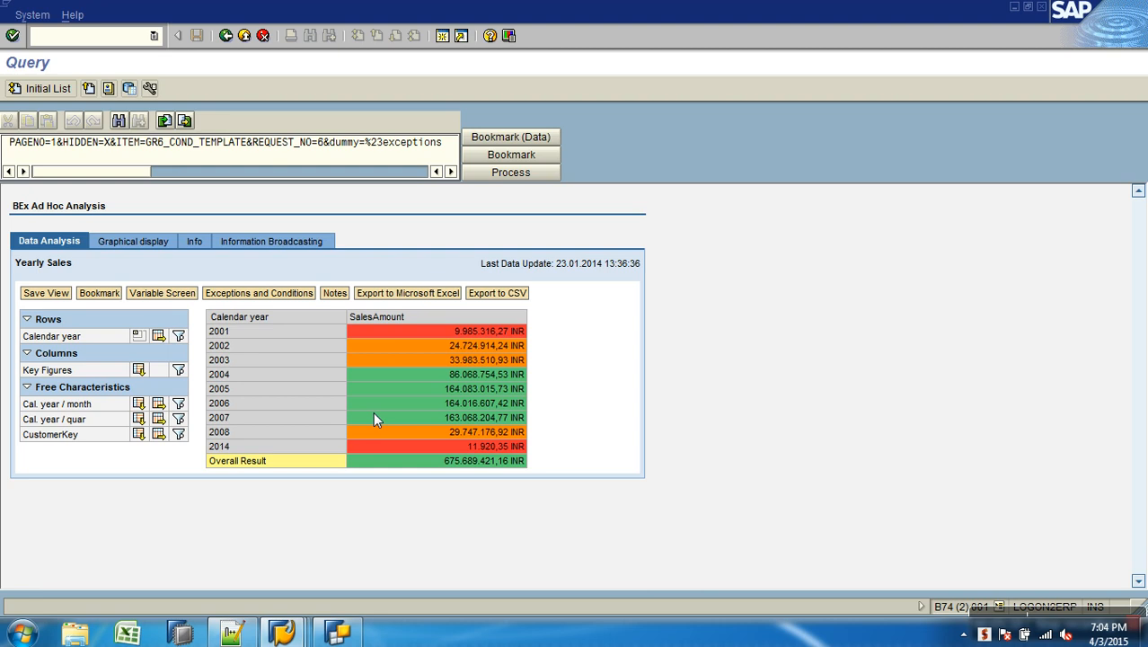
# Add the OrderQuantity and TotalProductCost key figures to the columns of Yearly Sales, save the query and rerun its report.
pyautogui.click(341, 632)
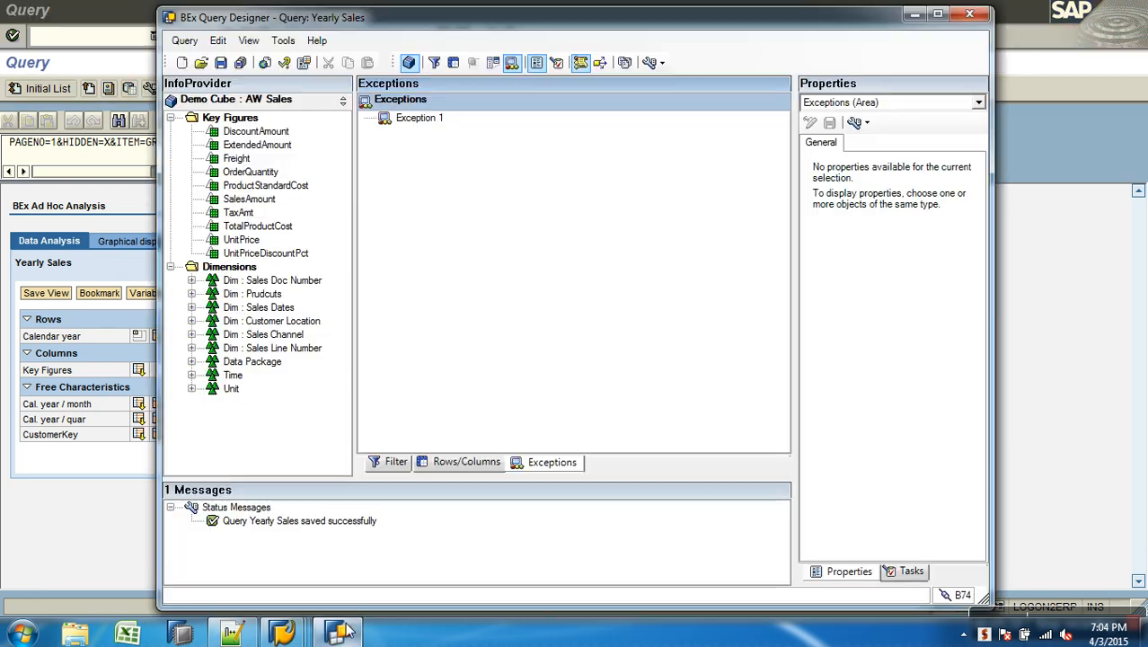
pyautogui.click(466, 462)
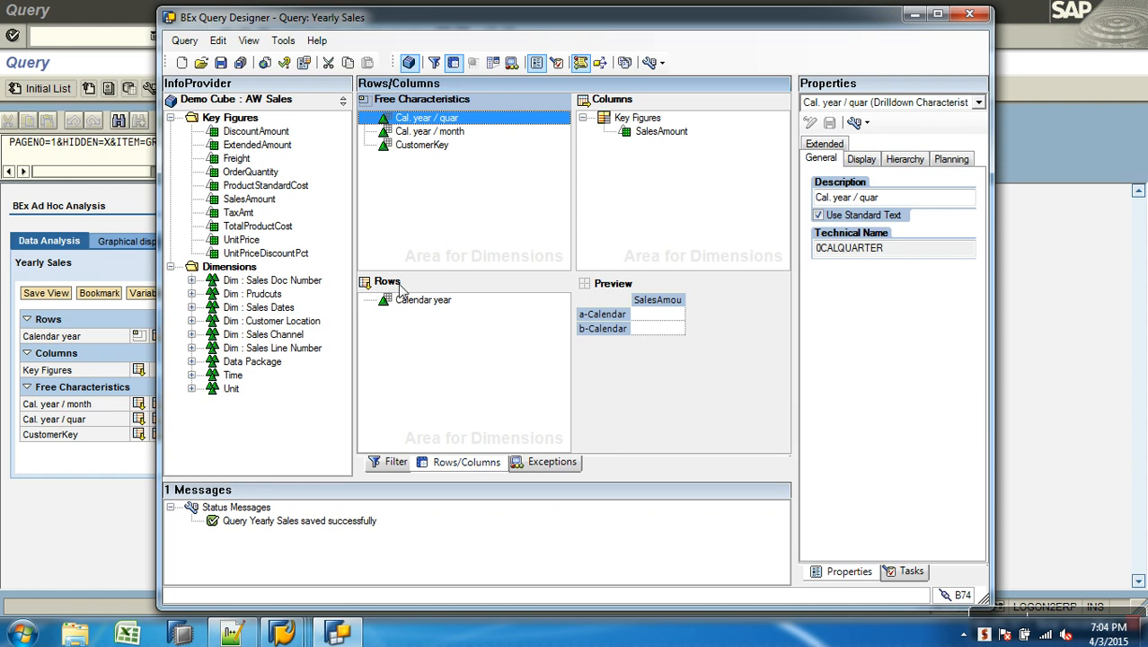
pyautogui.moveTo(253, 178); pyautogui.dragTo(633, 164)
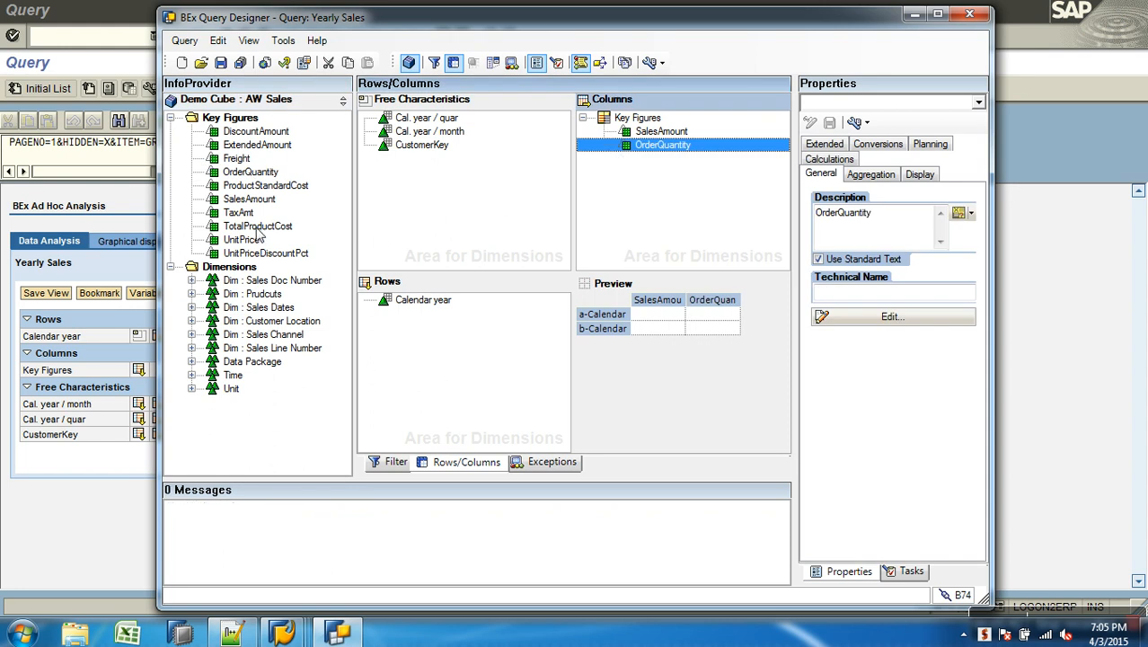
pyautogui.moveTo(256, 228); pyautogui.dragTo(631, 173)
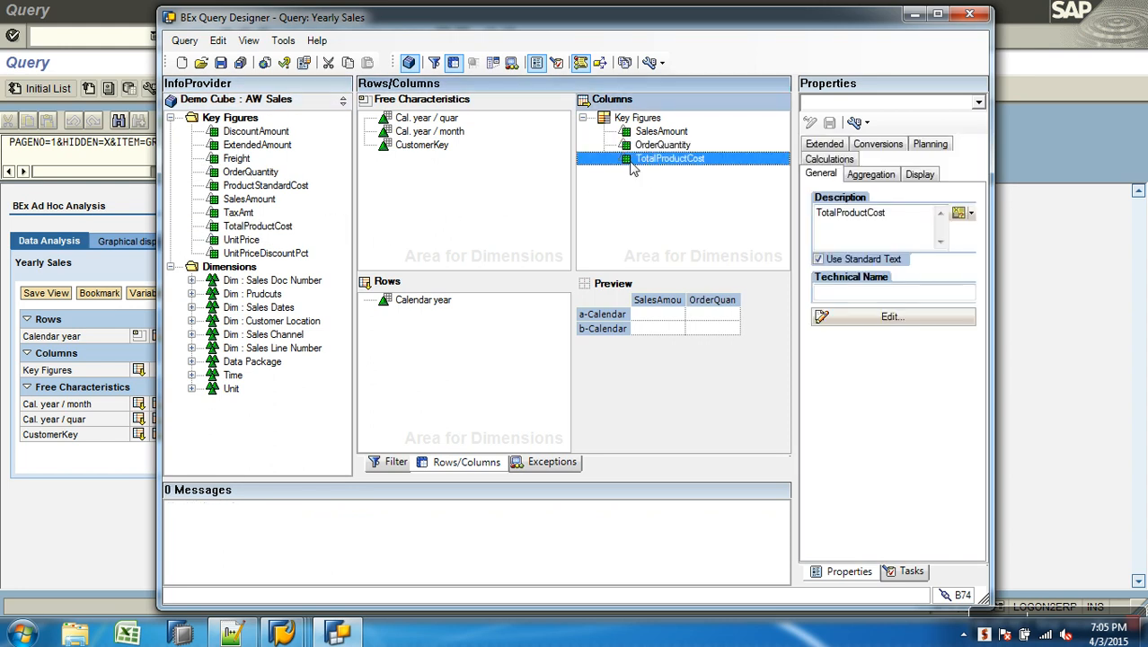
pyautogui.click(220, 62)
pyautogui.hotkey('alt', 'F4')
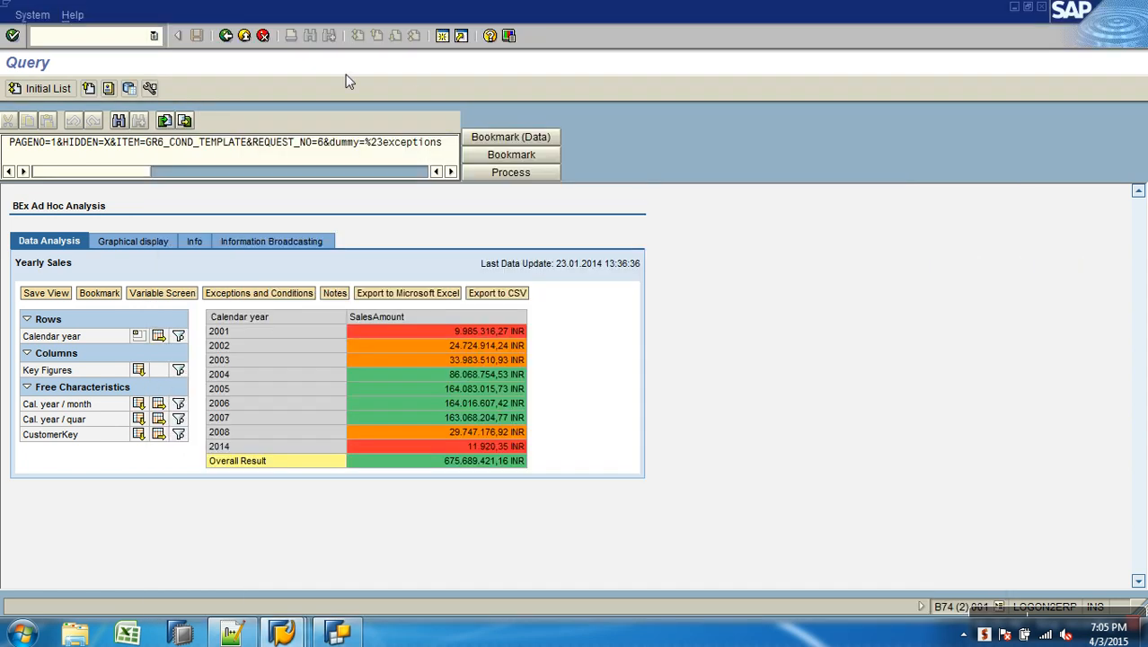
pyautogui.click(227, 35)
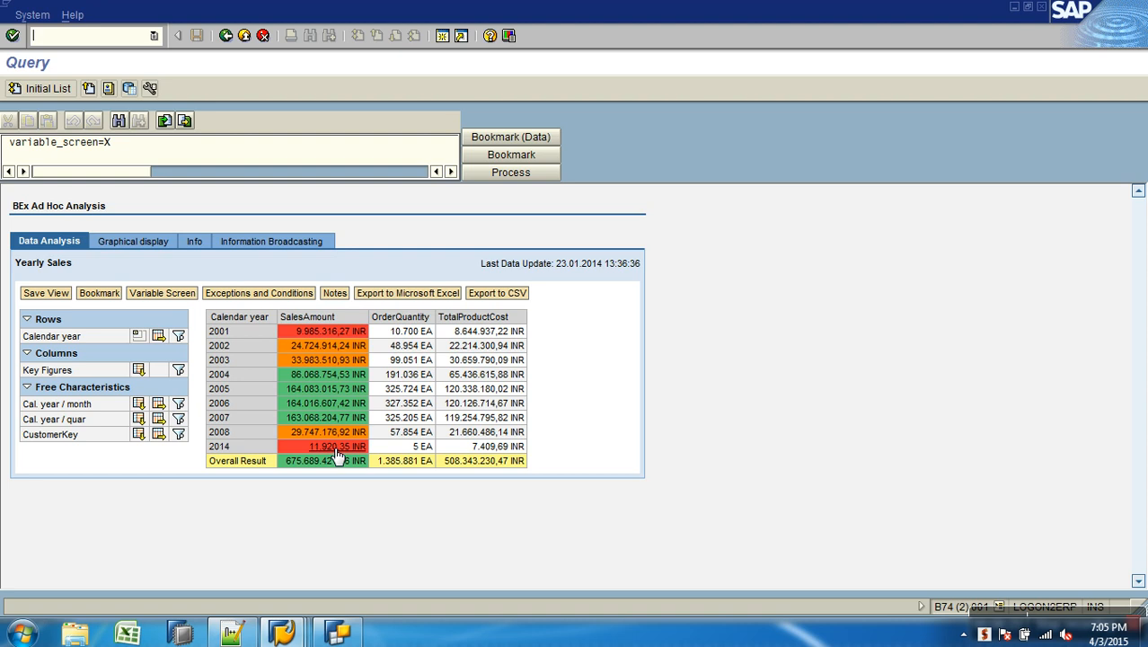
# Edit Exception 1 in BEx Query Designer so its display affects All Structure Elements of the key figures, and confirm the change.
pyautogui.click(340, 634)
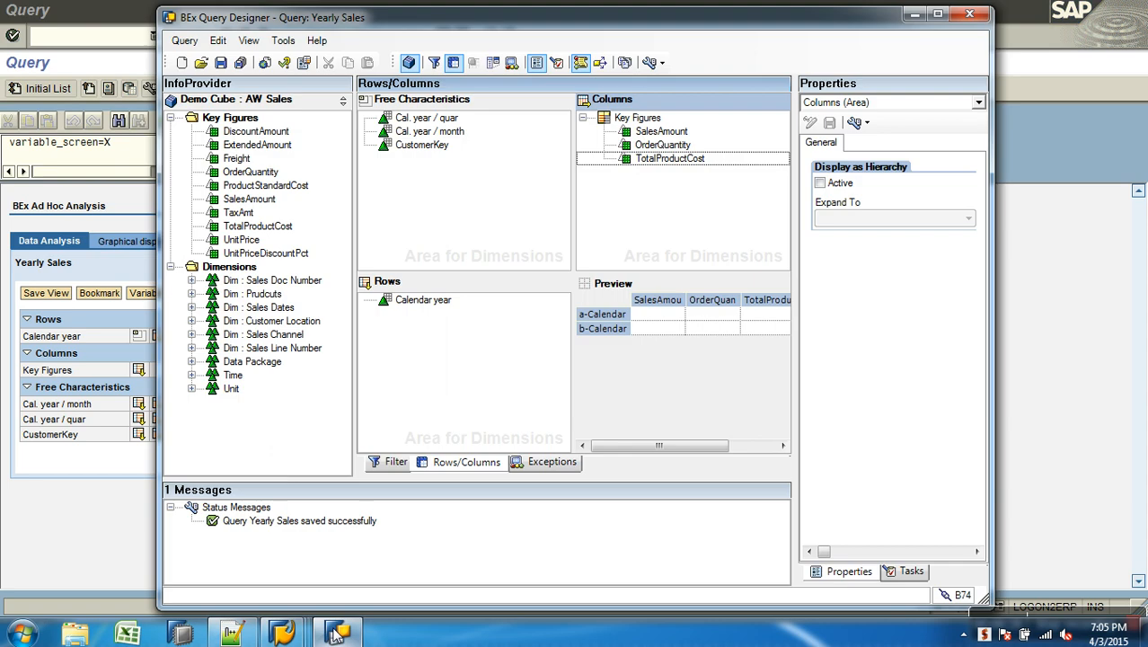
pyautogui.click(550, 462)
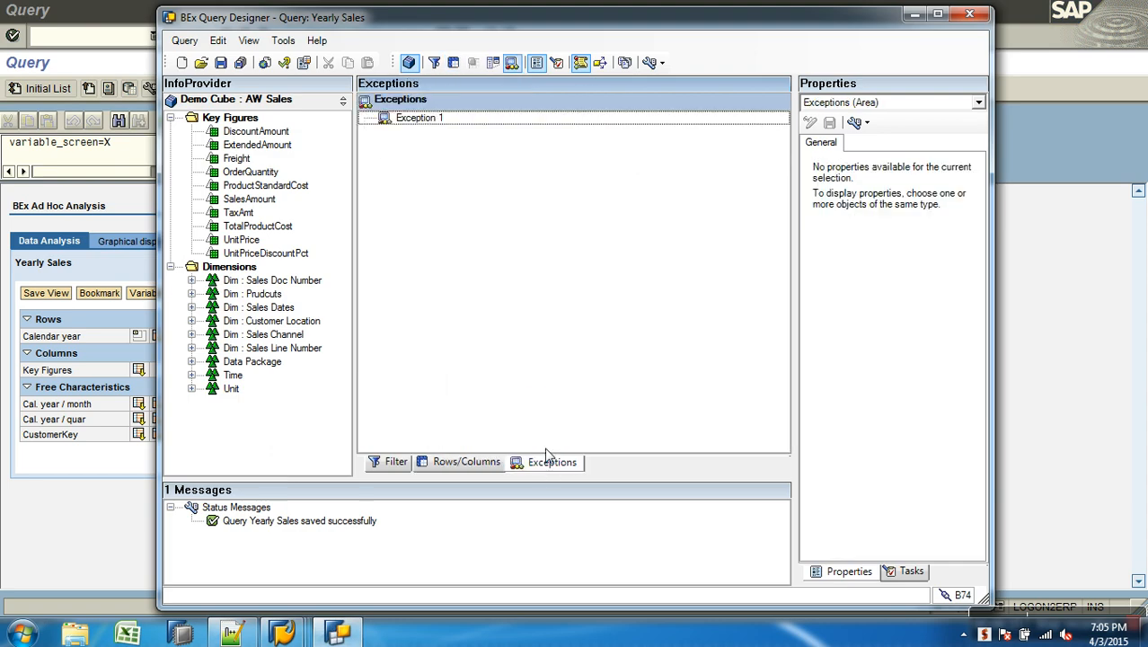
pyautogui.rightClick(416, 122)
pyautogui.click(454, 126)
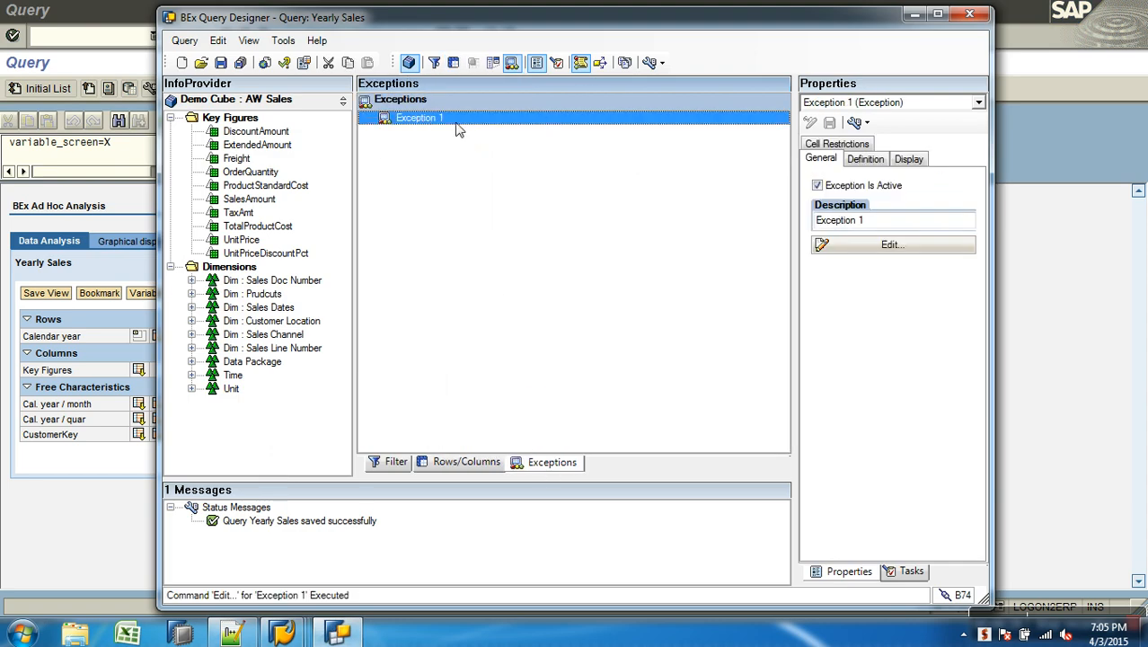
pyautogui.click(406, 95)
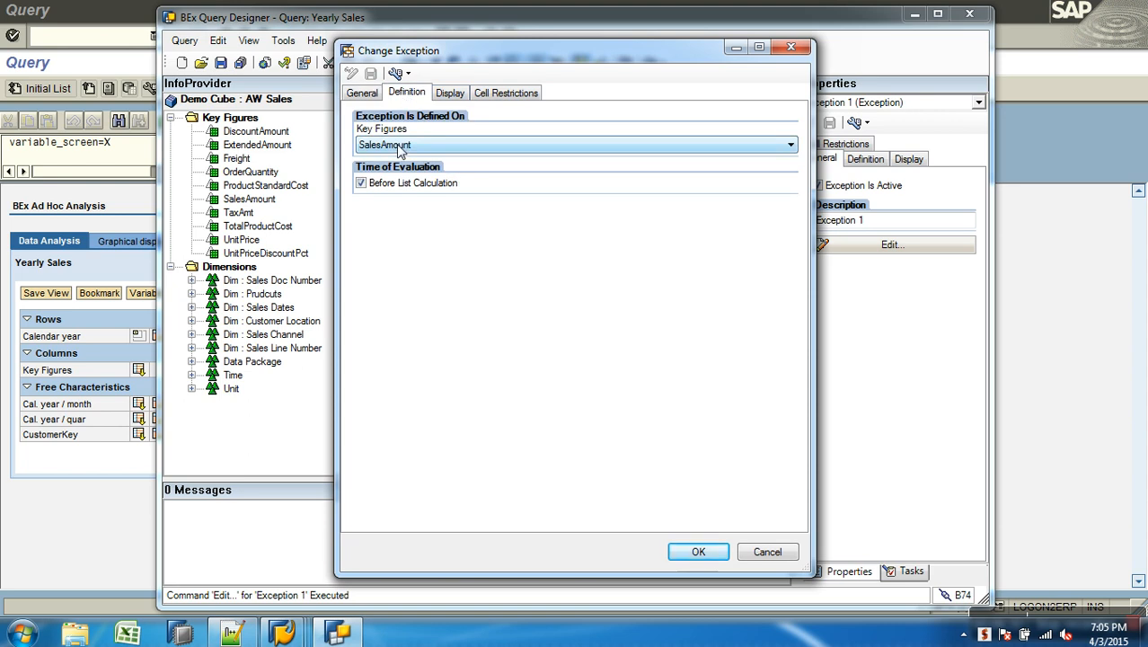
pyautogui.click(452, 95)
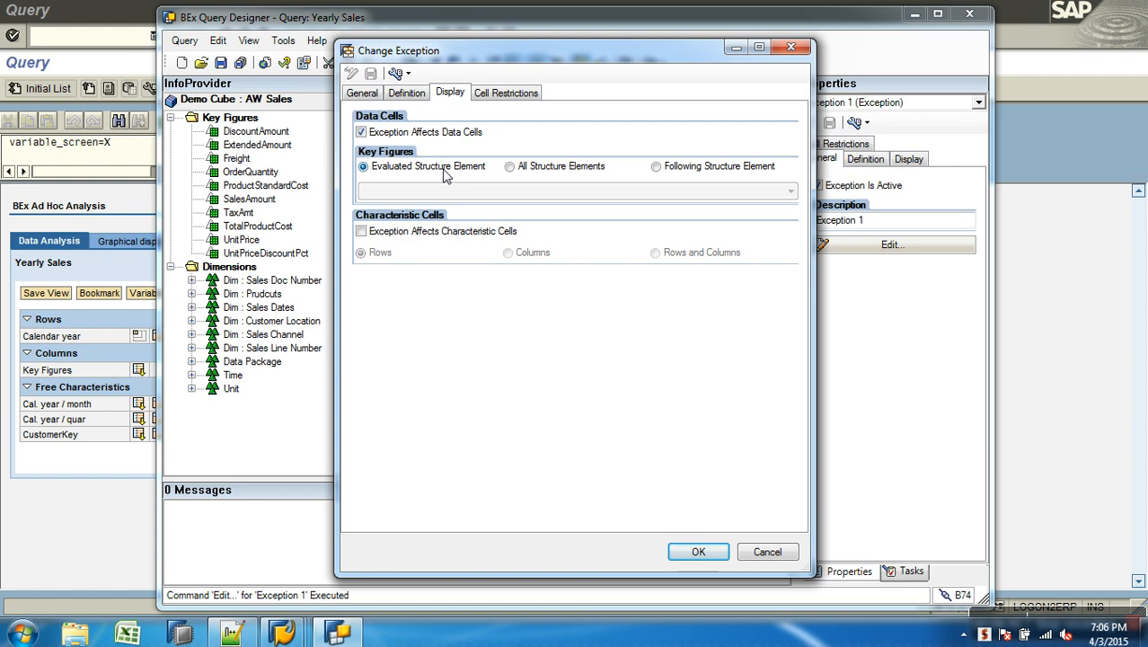
pyautogui.click(524, 173)
pyautogui.click(684, 552)
# Review the key figures in the query's columns, try to save the query, and dismiss the connection error without its detailed description.
pyautogui.click(485, 463)
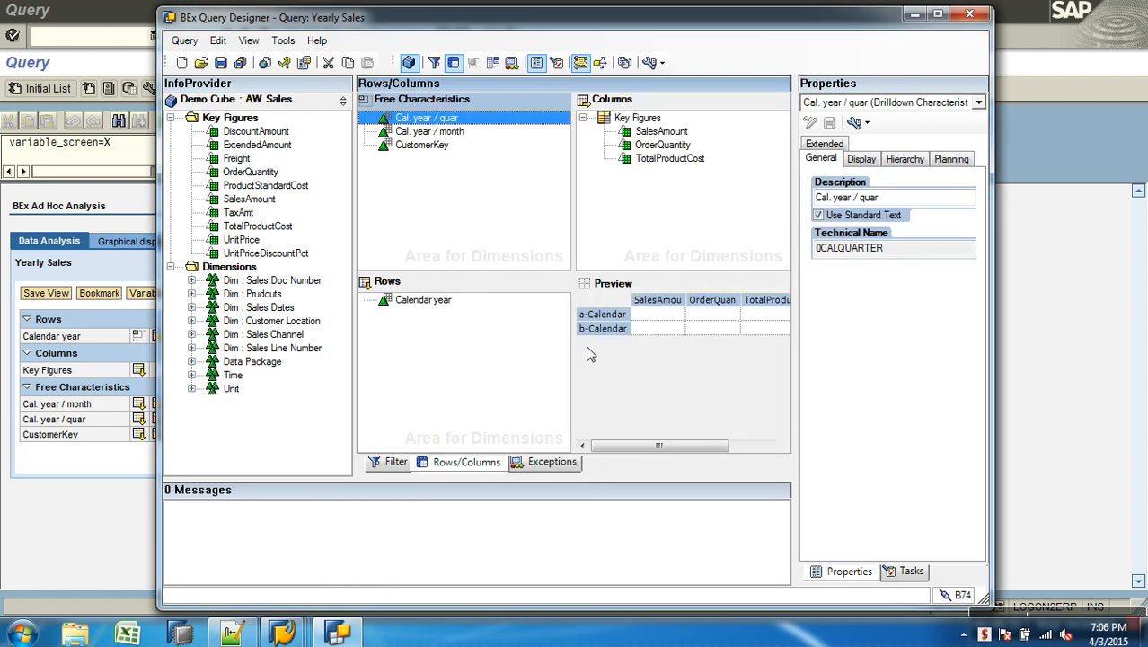
pyautogui.click(640, 120)
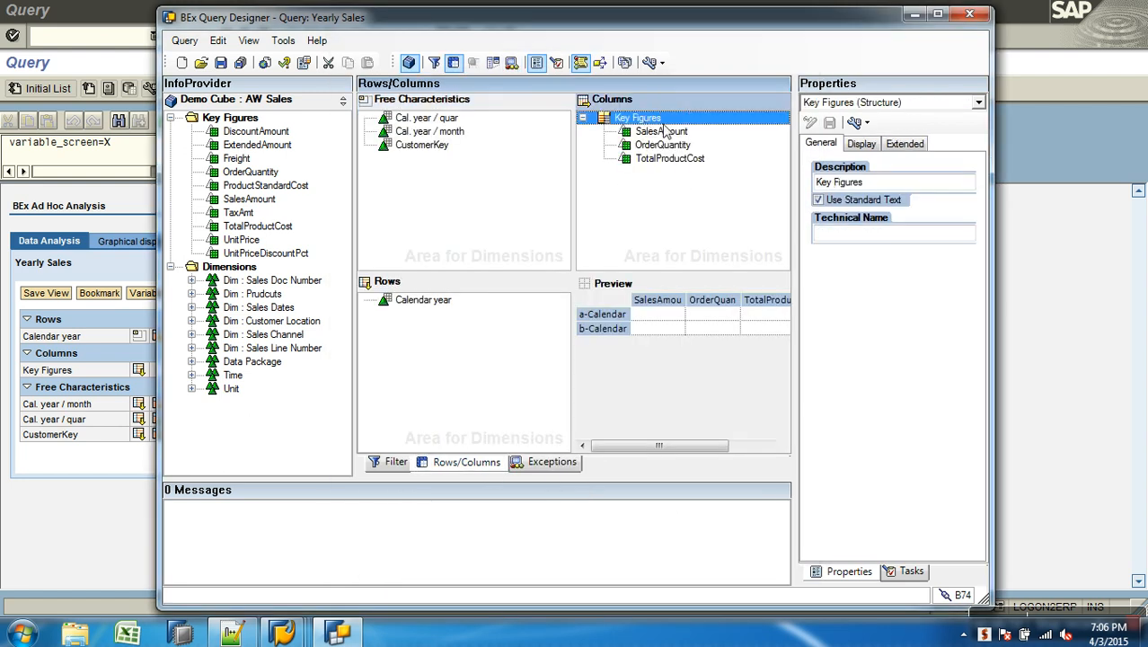
pyautogui.click(582, 119)
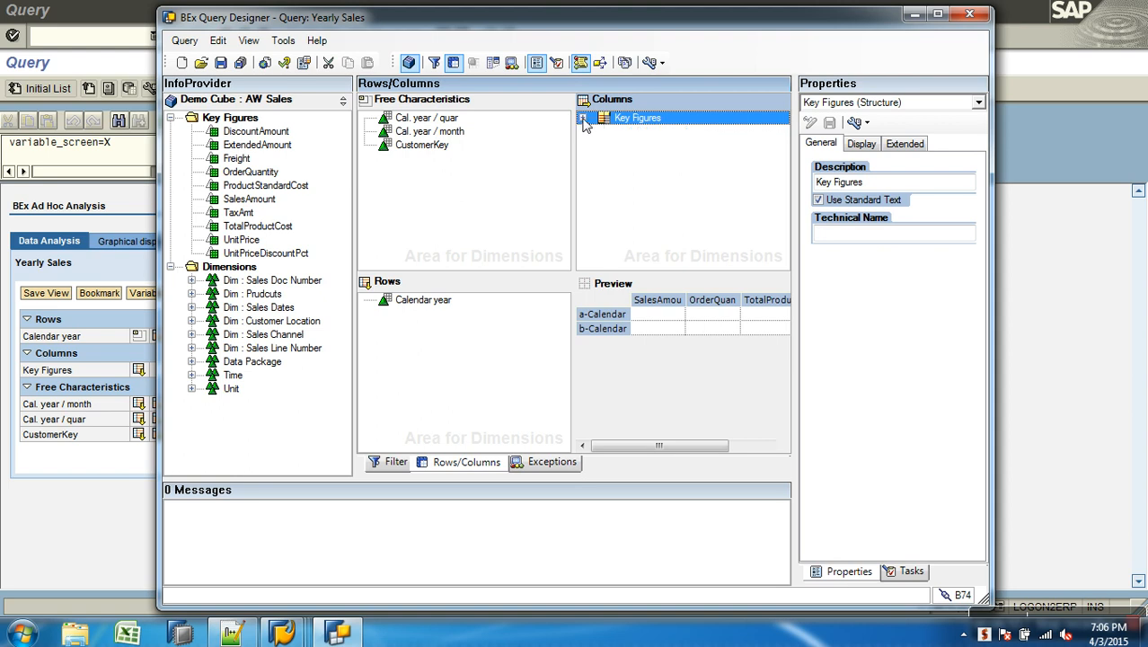
pyautogui.click(582, 118)
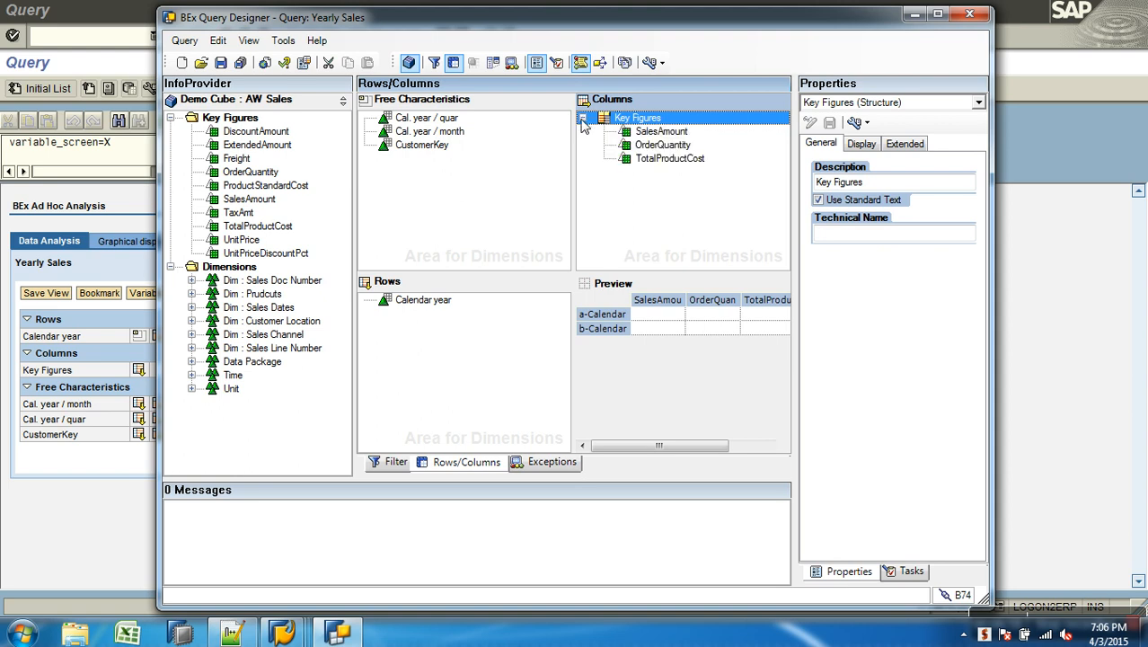
pyautogui.click(220, 62)
pyautogui.click(1021, 256)
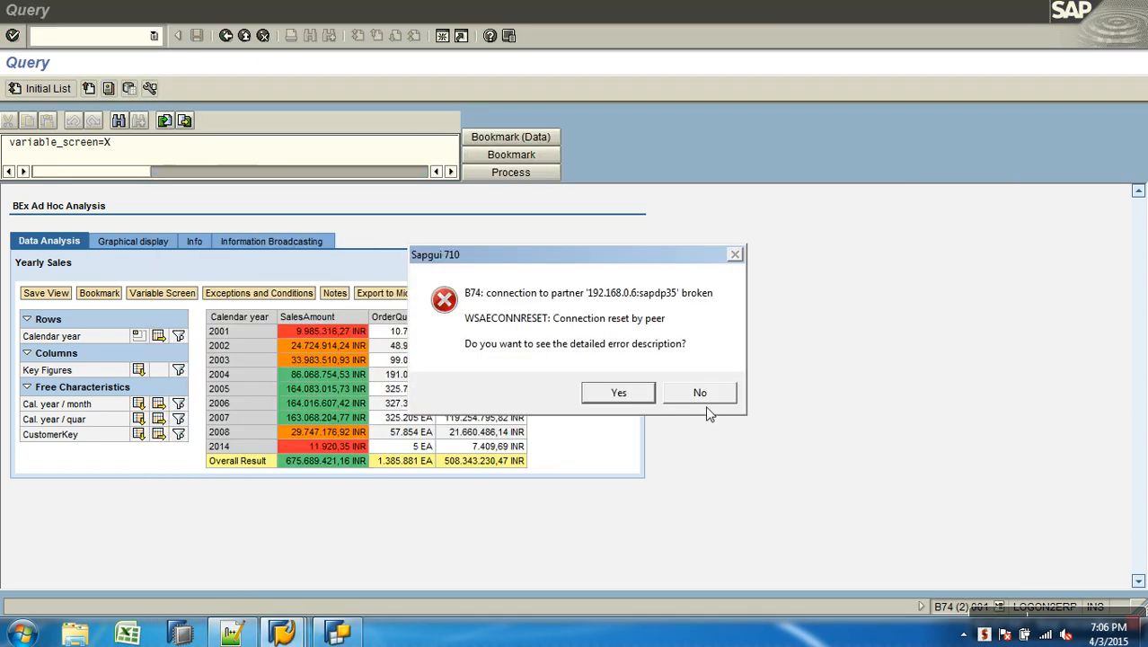
pyautogui.click(700, 395)
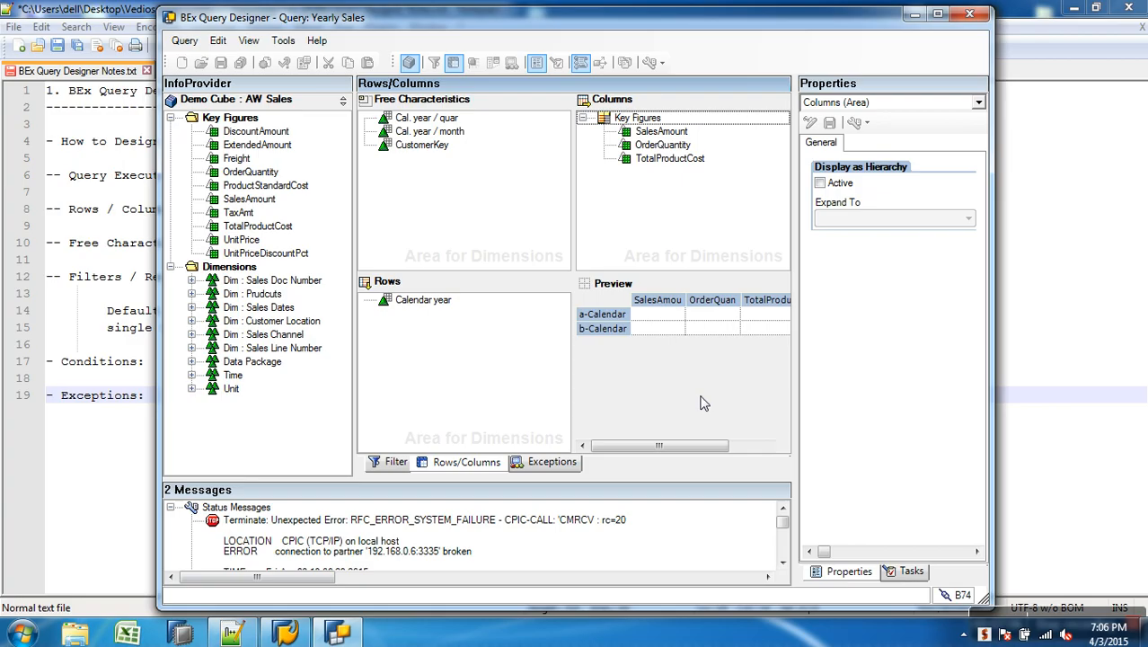
# Switch to SAP Logon and log on to the SAP BW system as sapuser with the account password.
pyautogui.click(285, 632)
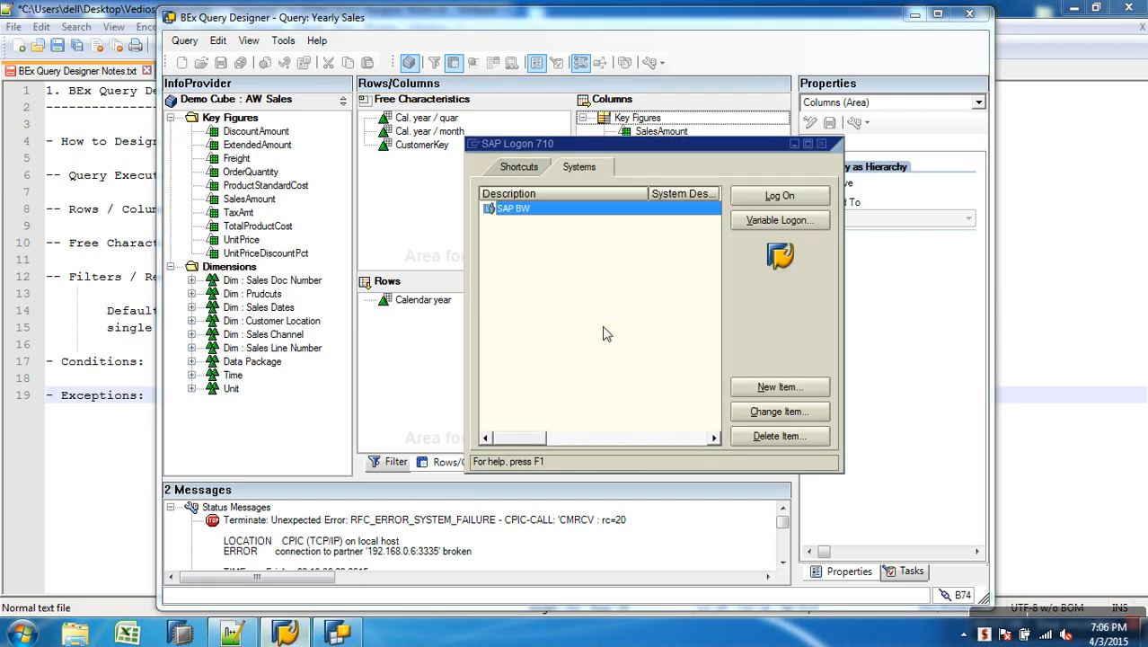
pyautogui.click(793, 195)
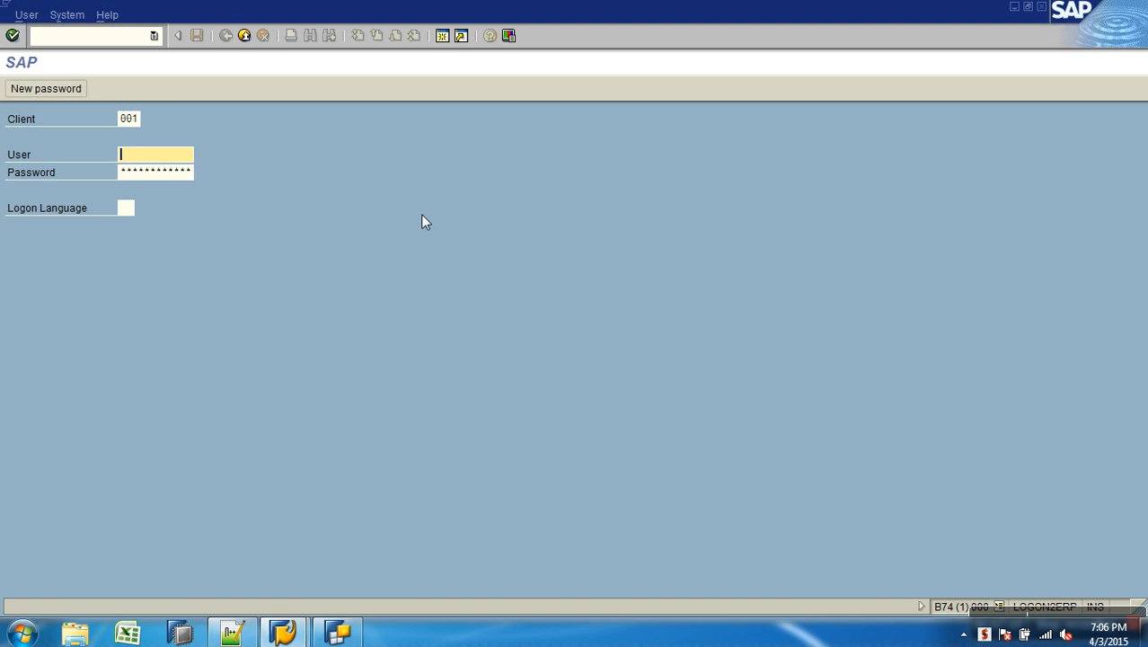
pyautogui.write('sapuser')
pyautogui.press('Tab')
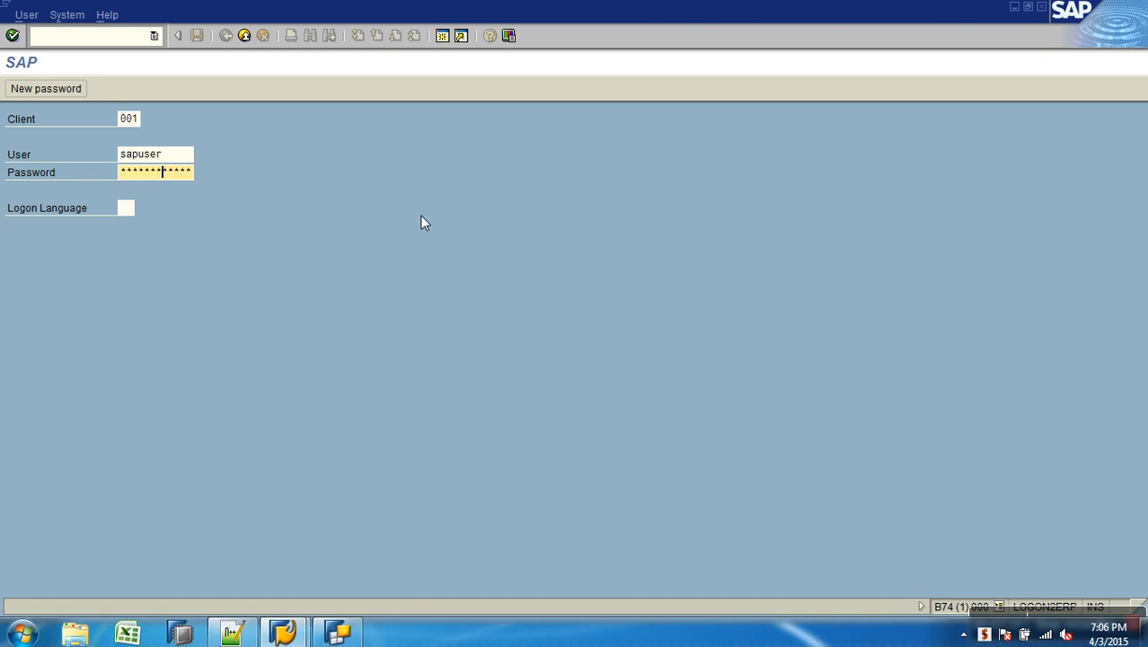
pyautogui.press('Return')
pyautogui.click(63, 413)
pyautogui.press('Return')
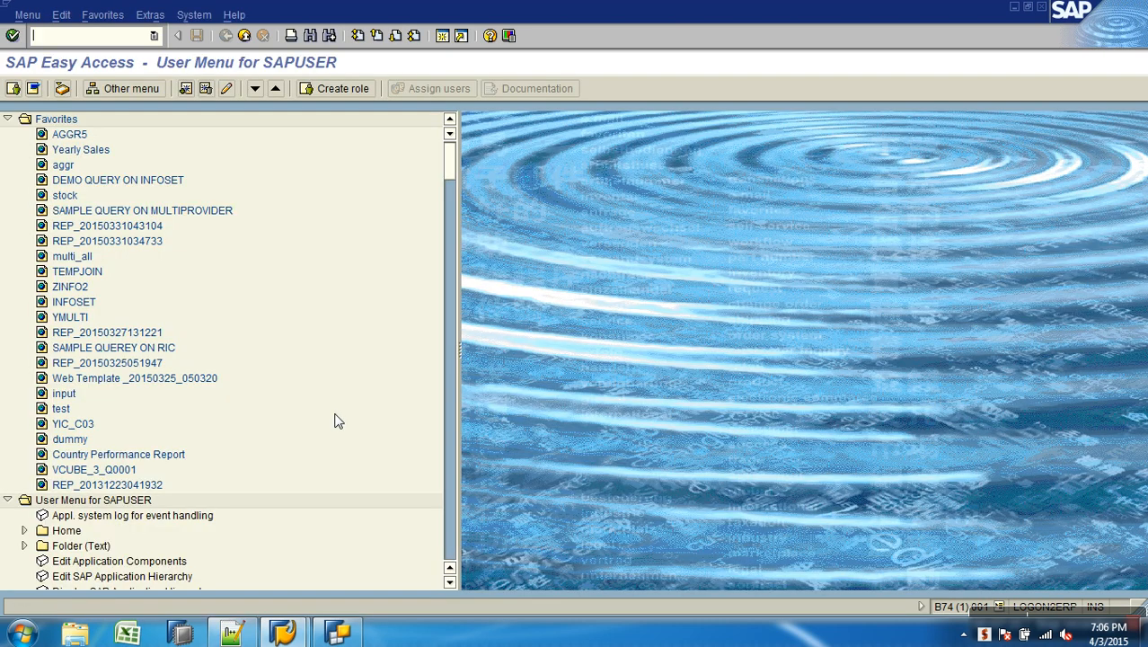
# Open the Data Warehousing Workbench, and start the Query Monitor with transaction rsrt in a second session.
pyautogui.press('Return')
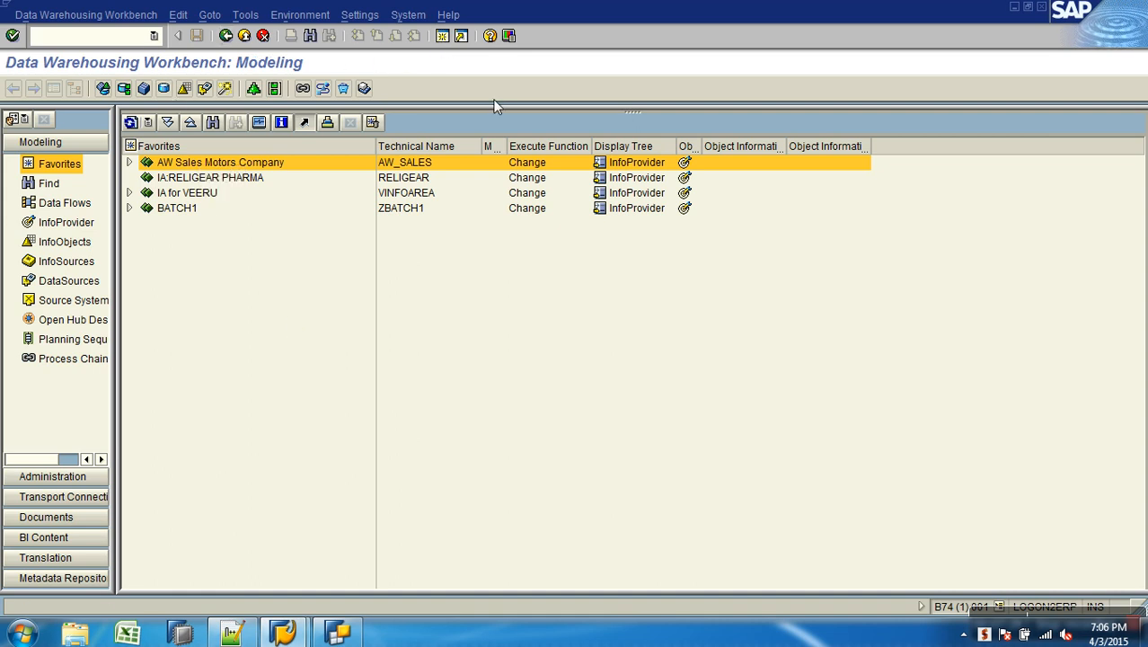
pyautogui.press('F3')
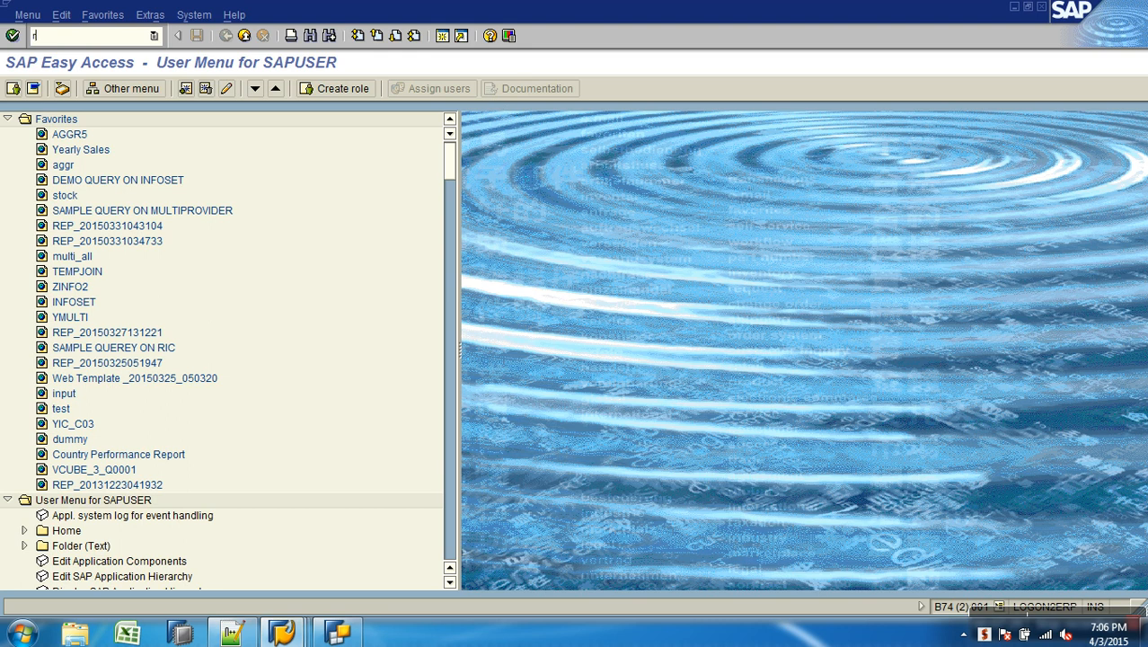
pyautogui.write('rsrt')
pyautogui.press('Return')
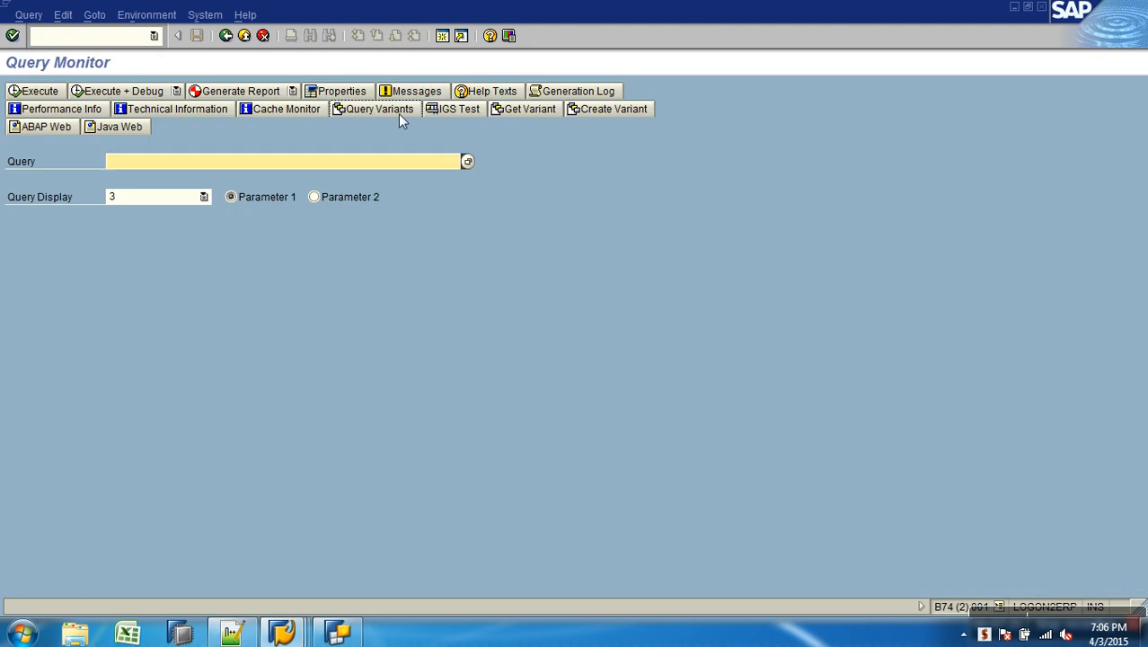
# Execute query AWSALES_B_Q0005 in the Query Monitor with its query display set to HTML.
pyautogui.press('BackSpace')
pyautogui.click(201, 178)
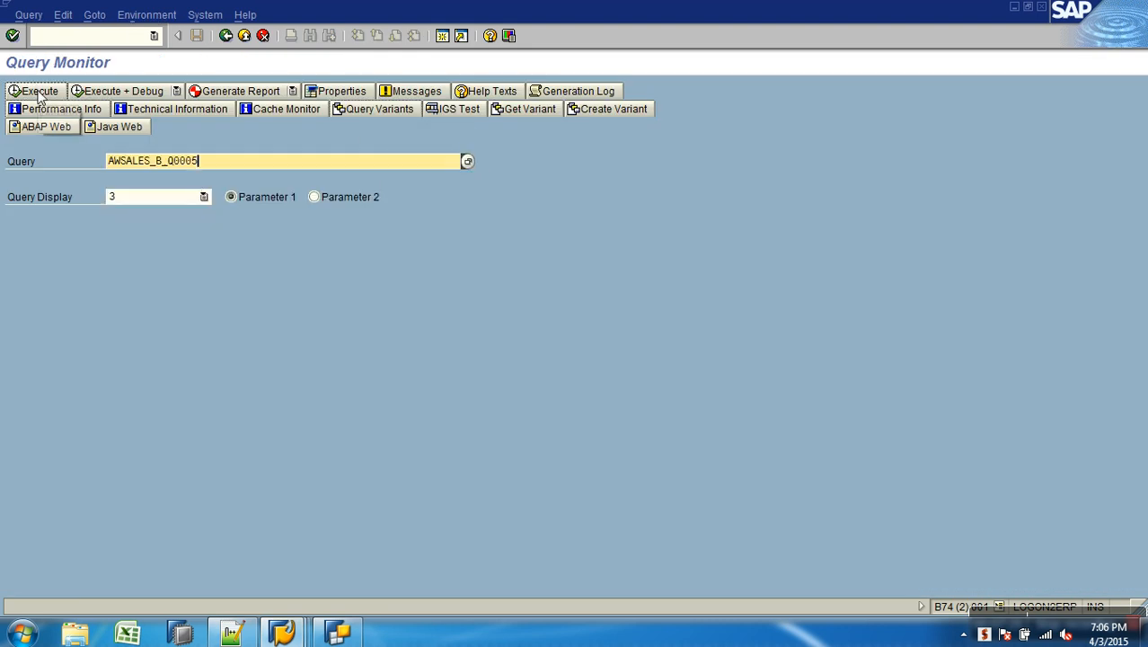
pyautogui.click(155, 196)
pyautogui.click(144, 236)
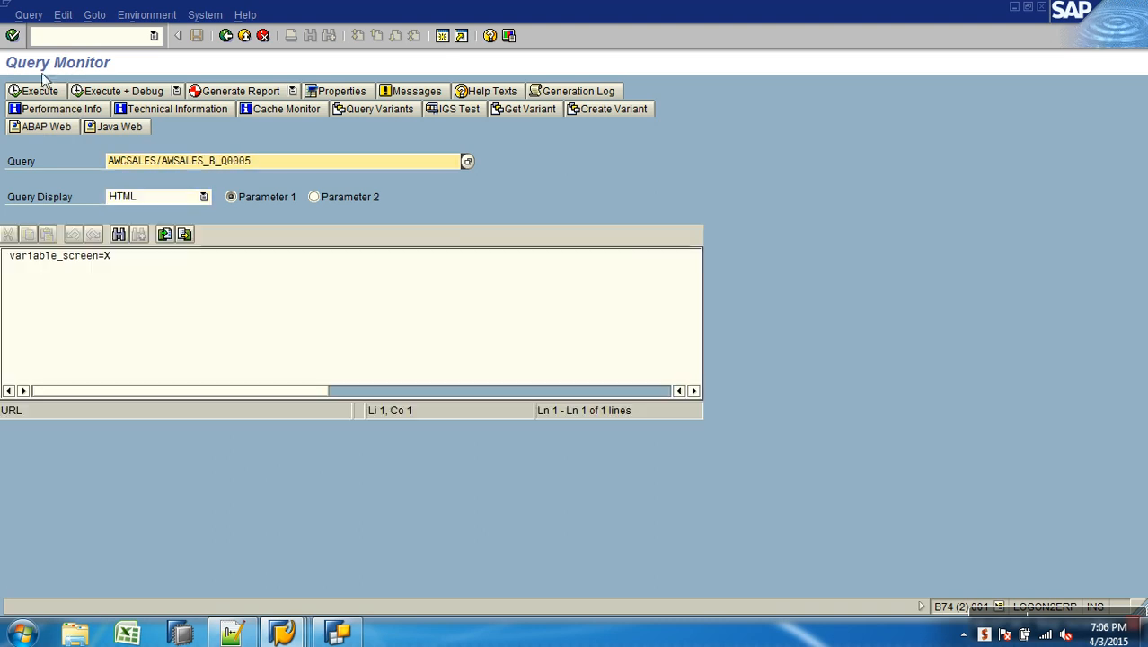
pyautogui.click(42, 94)
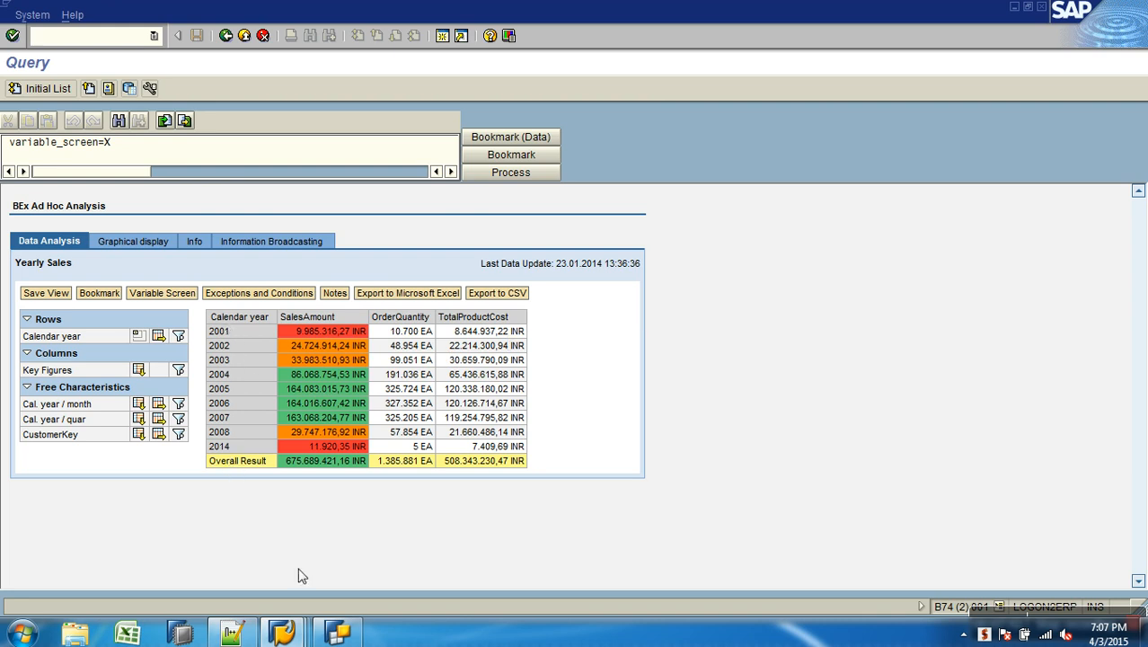
# Switch to BEx Query Designer and close it, choosing to save the changed Yearly Sales query.
pyautogui.click(340, 633)
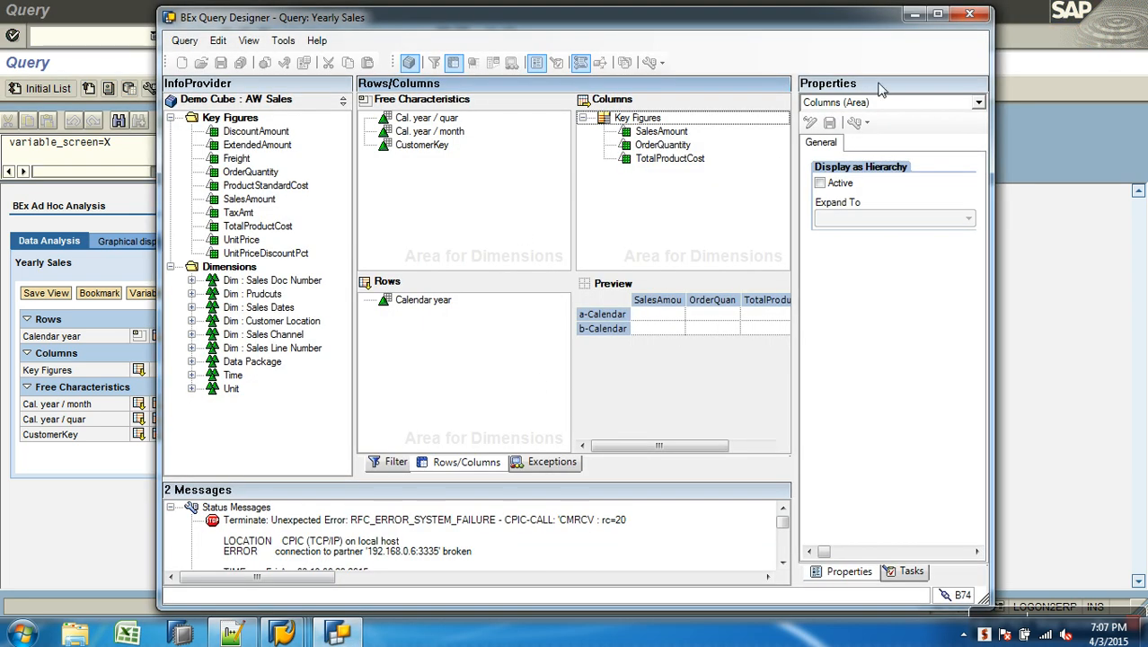
pyautogui.click(961, 13)
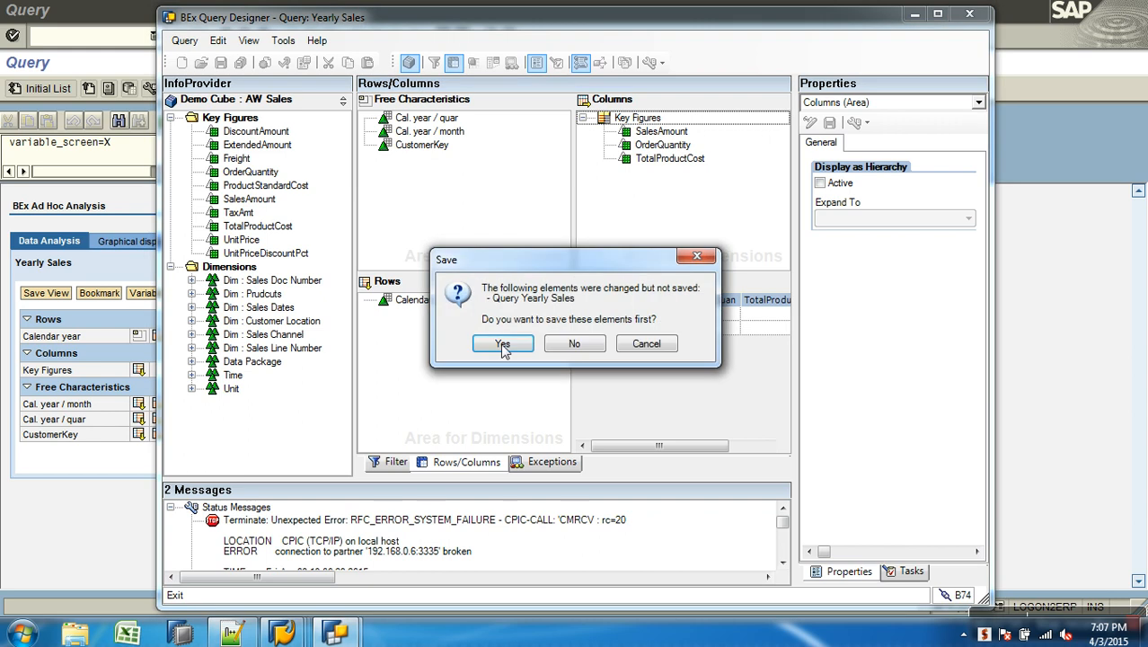
pyautogui.click(500, 346)
# Relaunch Query Designer and log on to SAP BW by entering the account password.
pyautogui.click(23, 634)
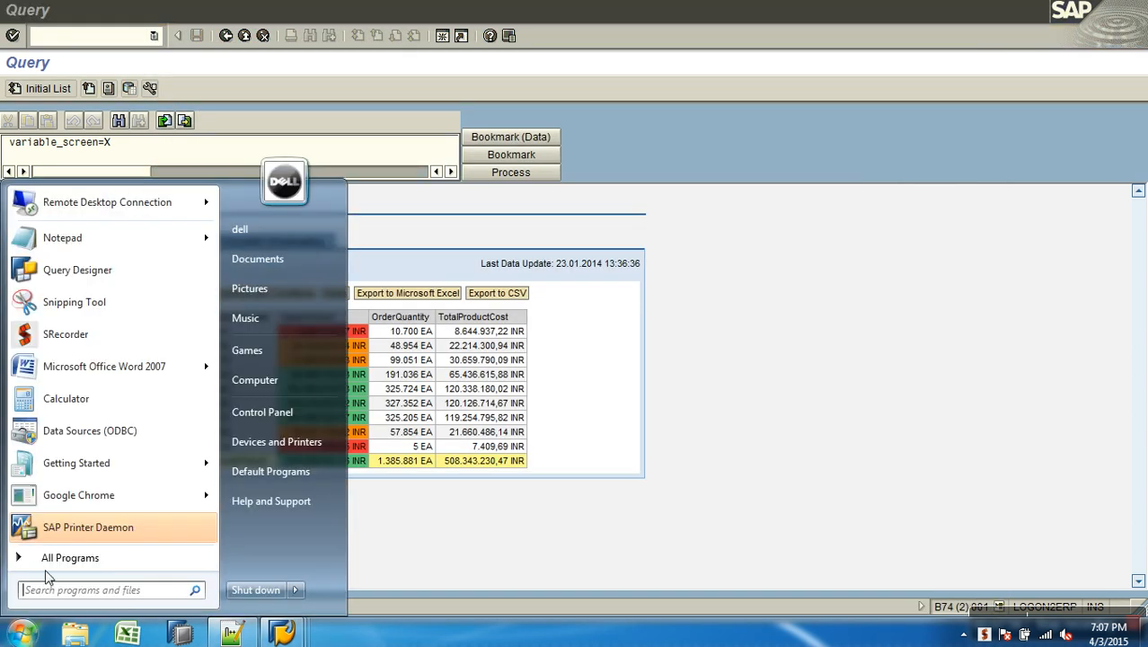
pyautogui.click(78, 270)
pyautogui.click(613, 407)
pyautogui.write('s')
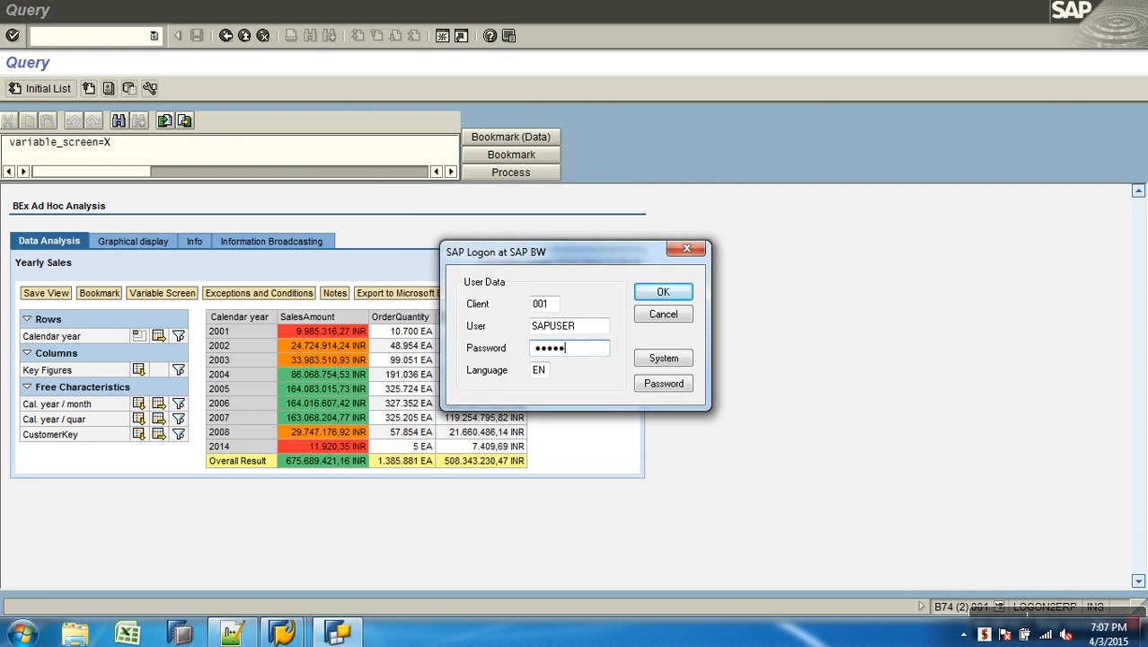
pyautogui.click(672, 292)
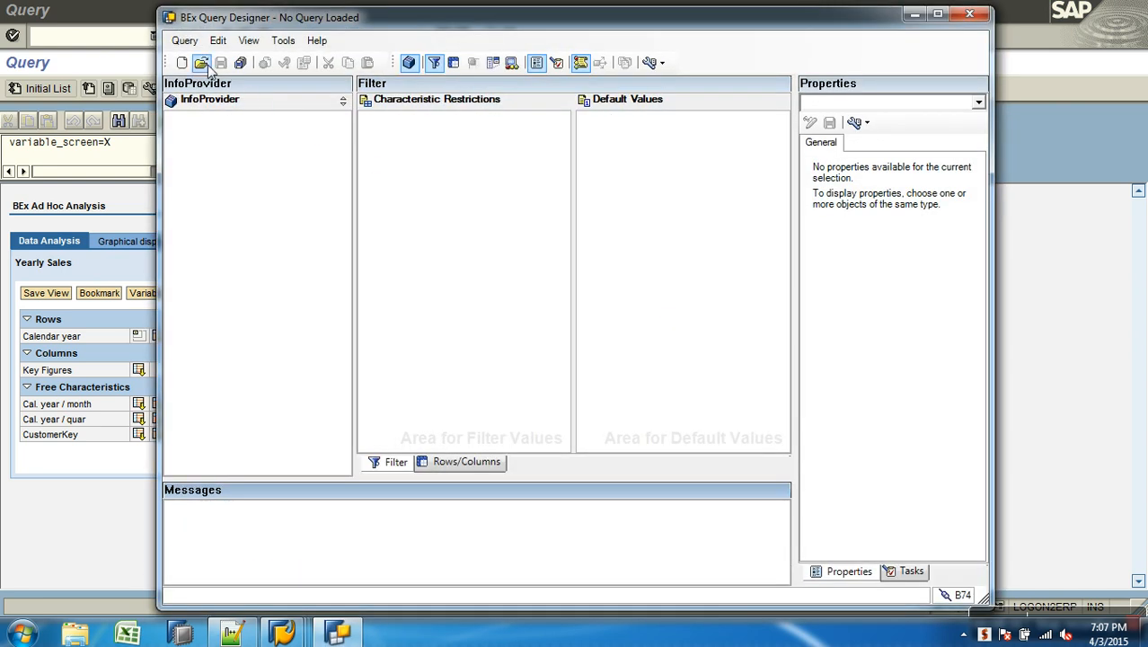
# Open query AWSALES_B_Q0005 from the history and show its exceptions.
pyautogui.click(203, 65)
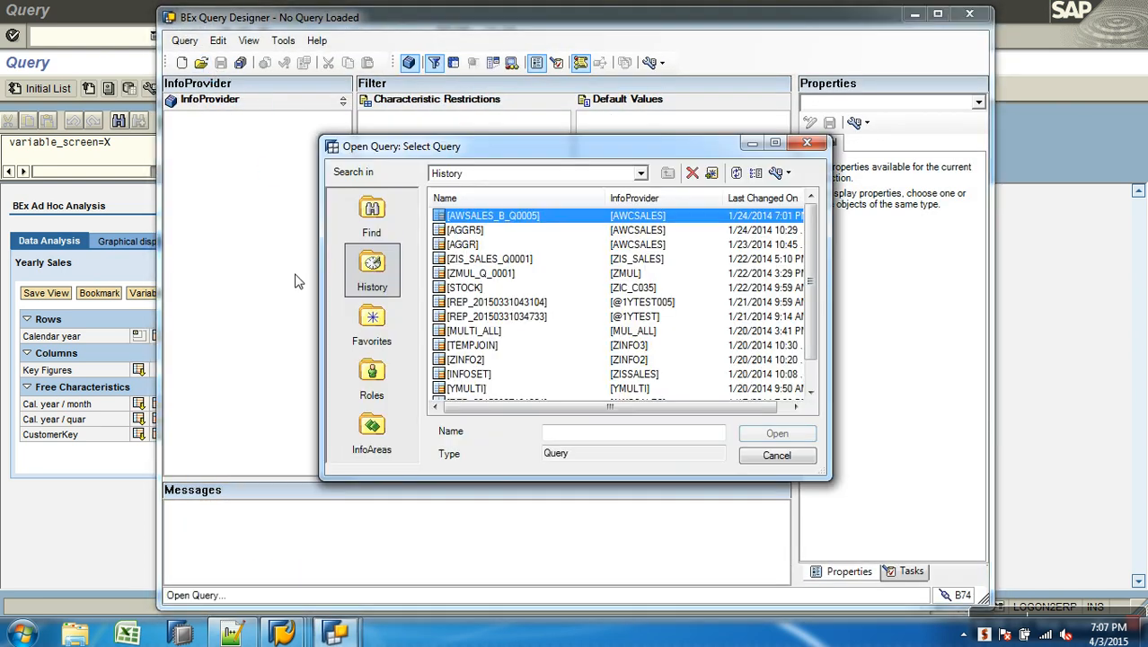
pyautogui.doubleClick(508, 217)
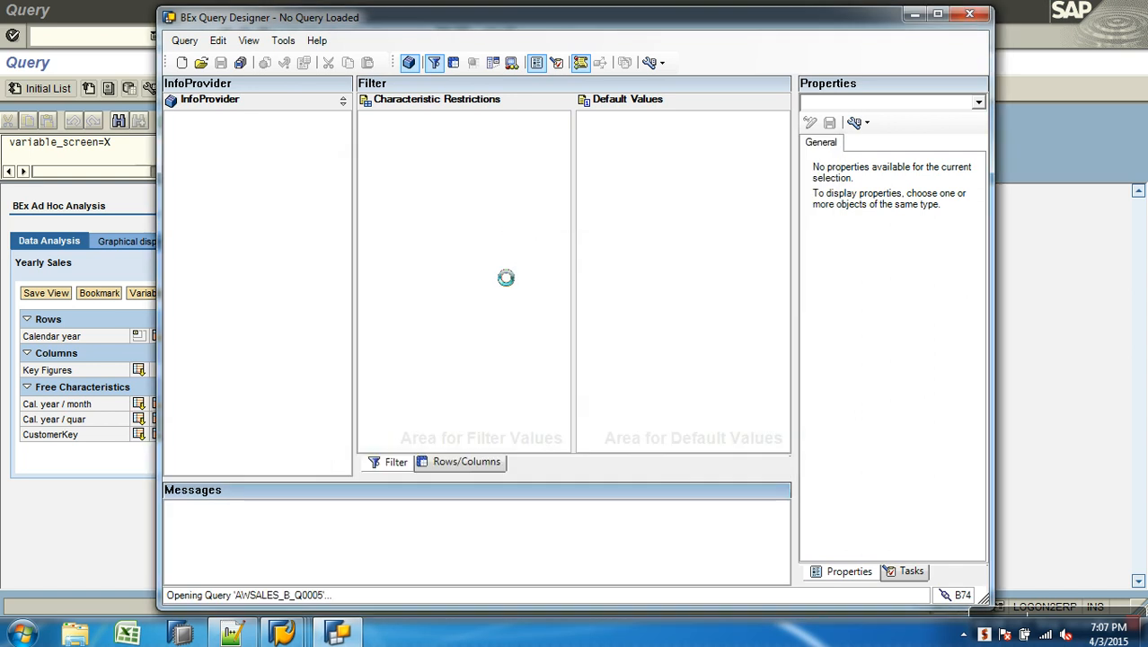
pyautogui.click(469, 463)
pyautogui.click(521, 465)
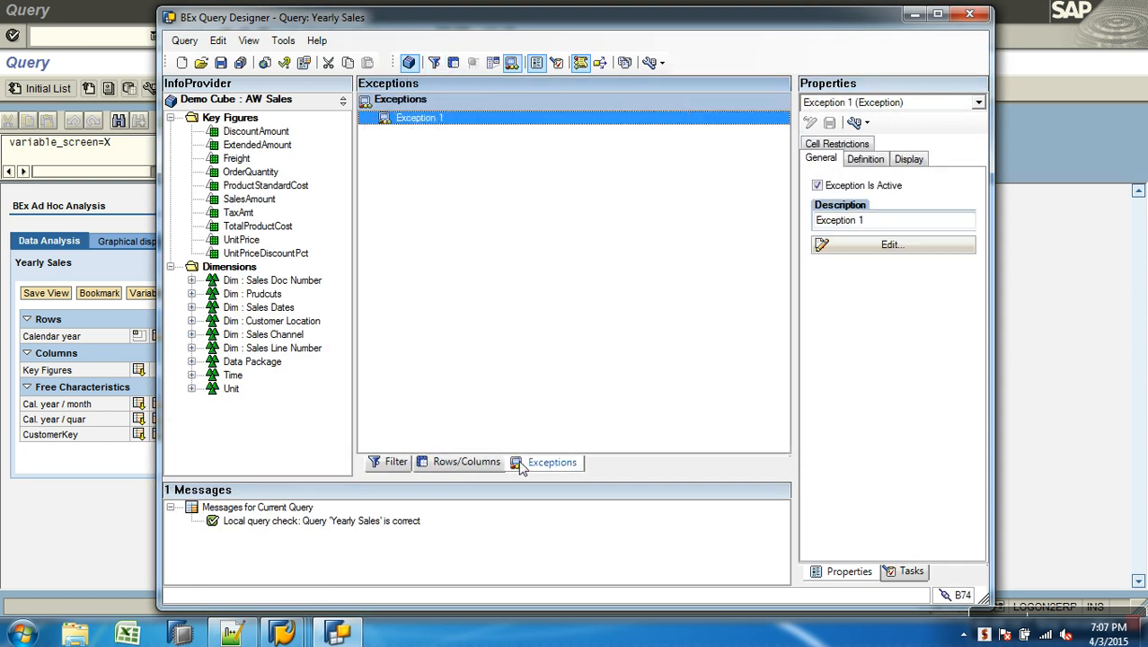
# Edit Exception 1 so its display also affects characteristic cells in Rows and Columns, and save the query.
pyautogui.rightClick(417, 119)
pyautogui.click(453, 124)
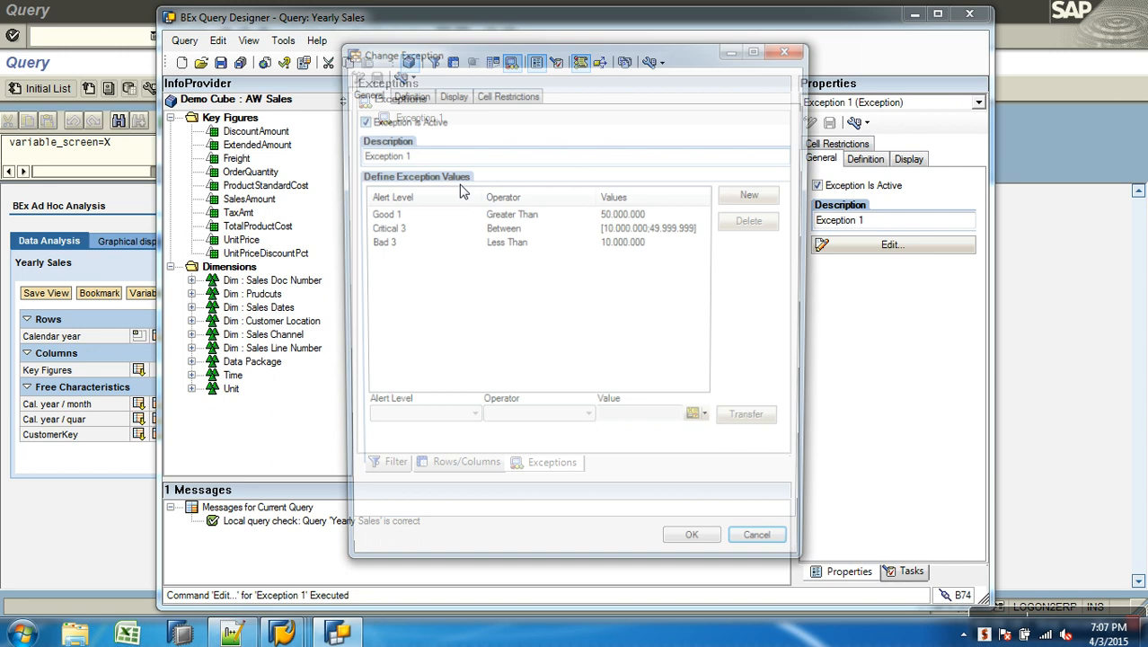
pyautogui.click(449, 92)
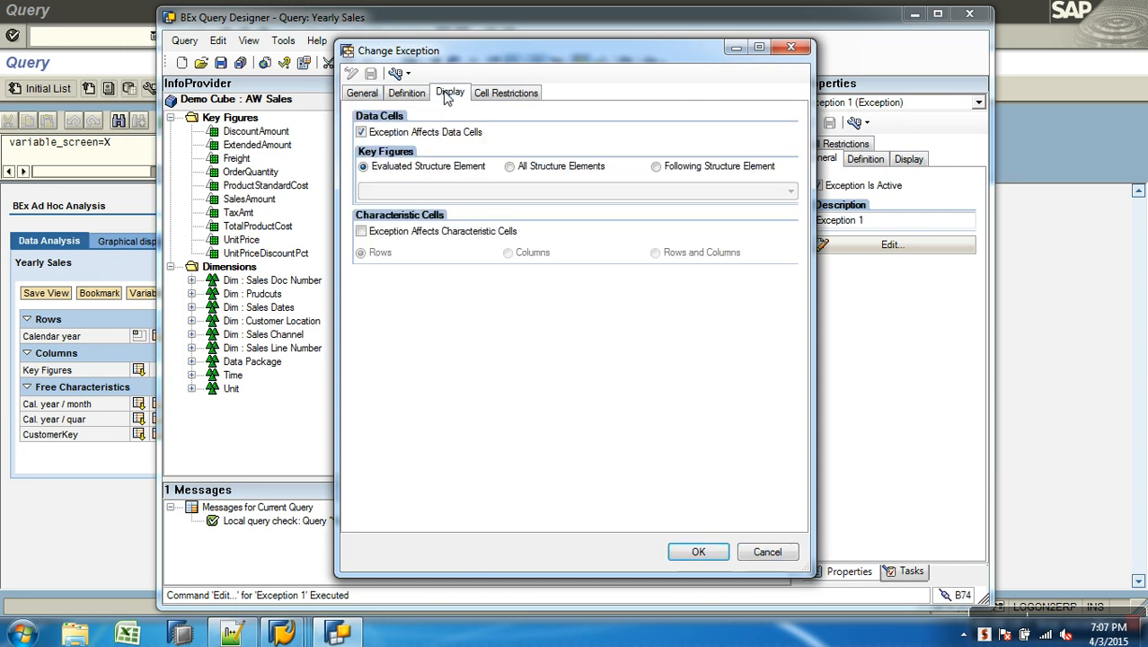
pyautogui.click(361, 232)
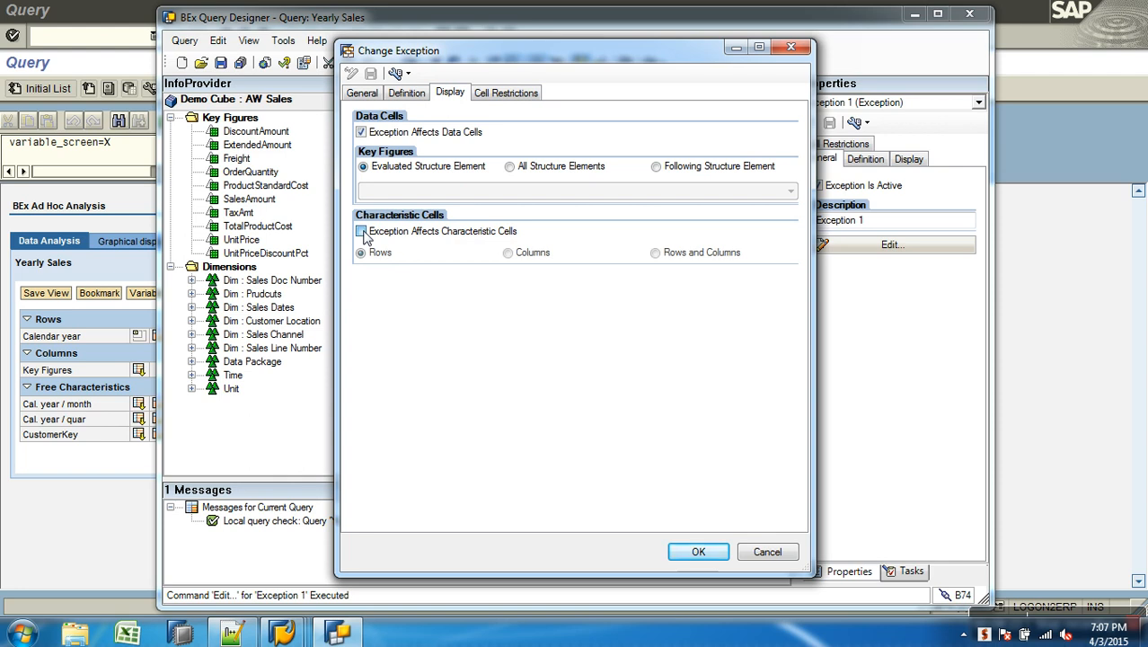
pyautogui.click(531, 260)
pyautogui.click(705, 259)
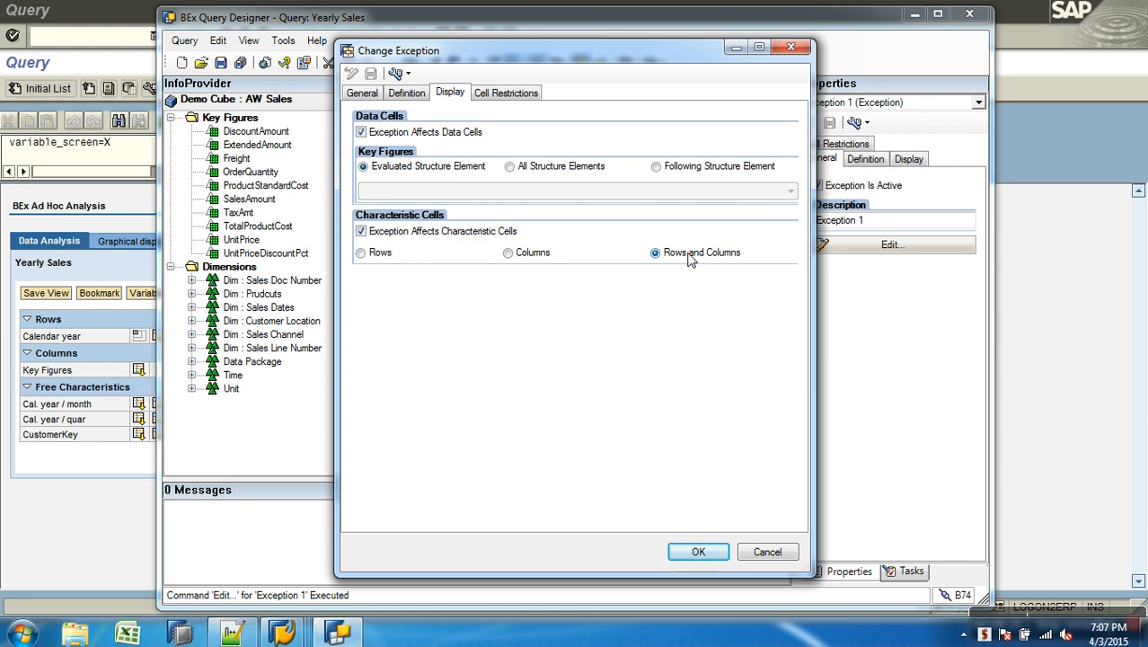
pyautogui.click(696, 550)
pyautogui.click(220, 63)
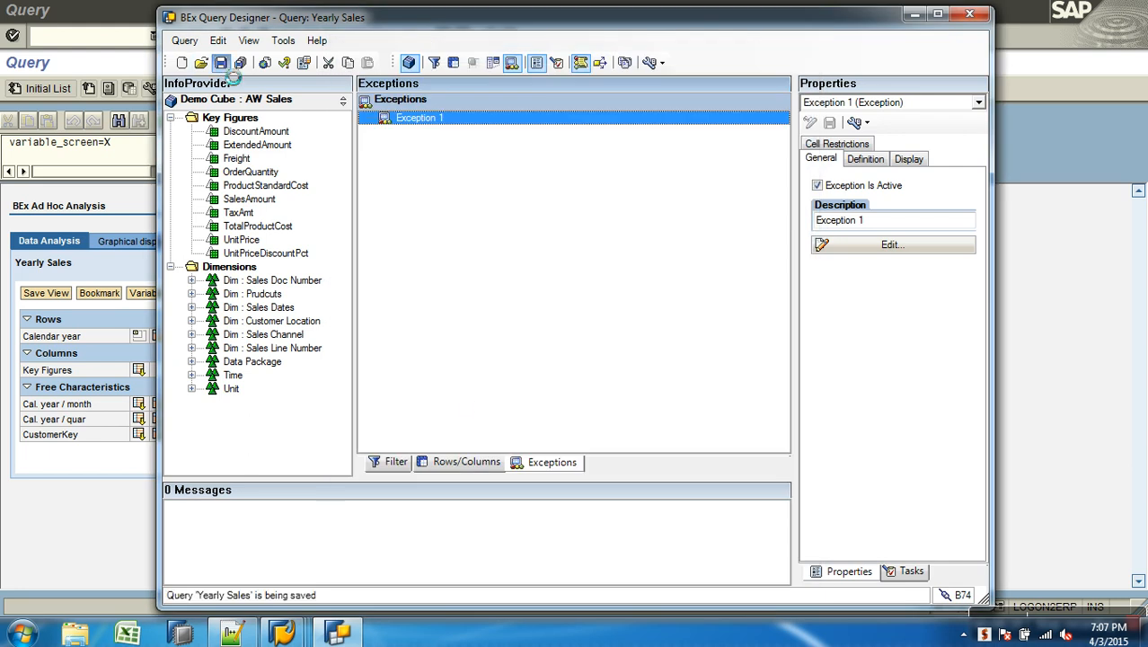
# Compare Exception 1 with the report, set its cell restrictions to Exception Only Affects Results, and save the query.
pyautogui.rightClick(422, 119)
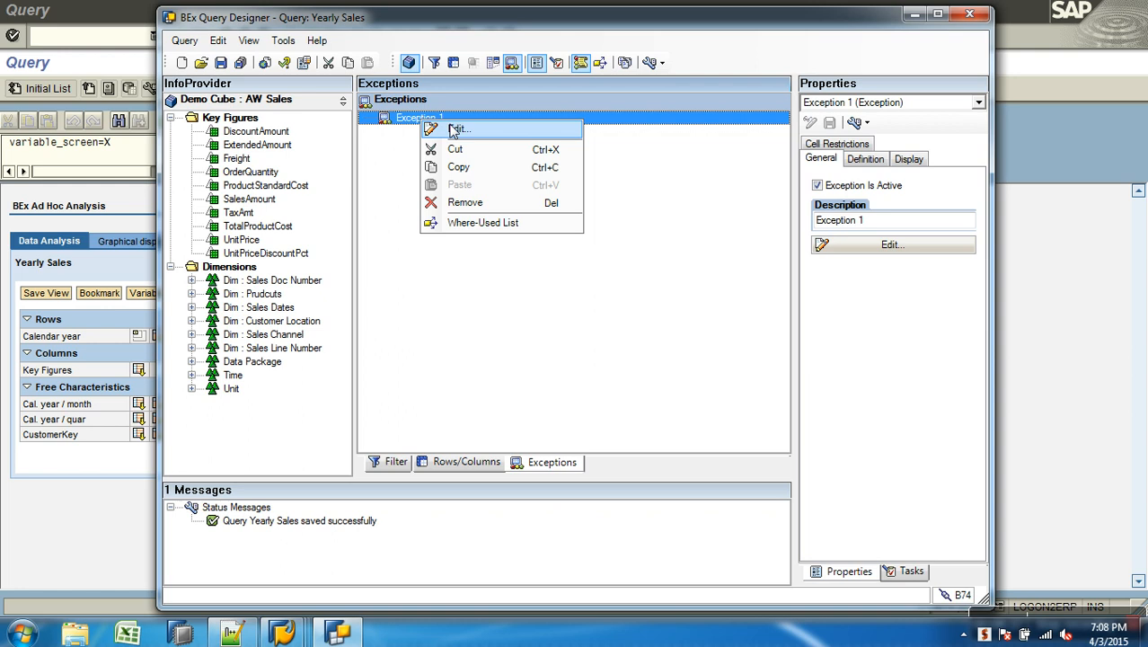
pyautogui.click(461, 130)
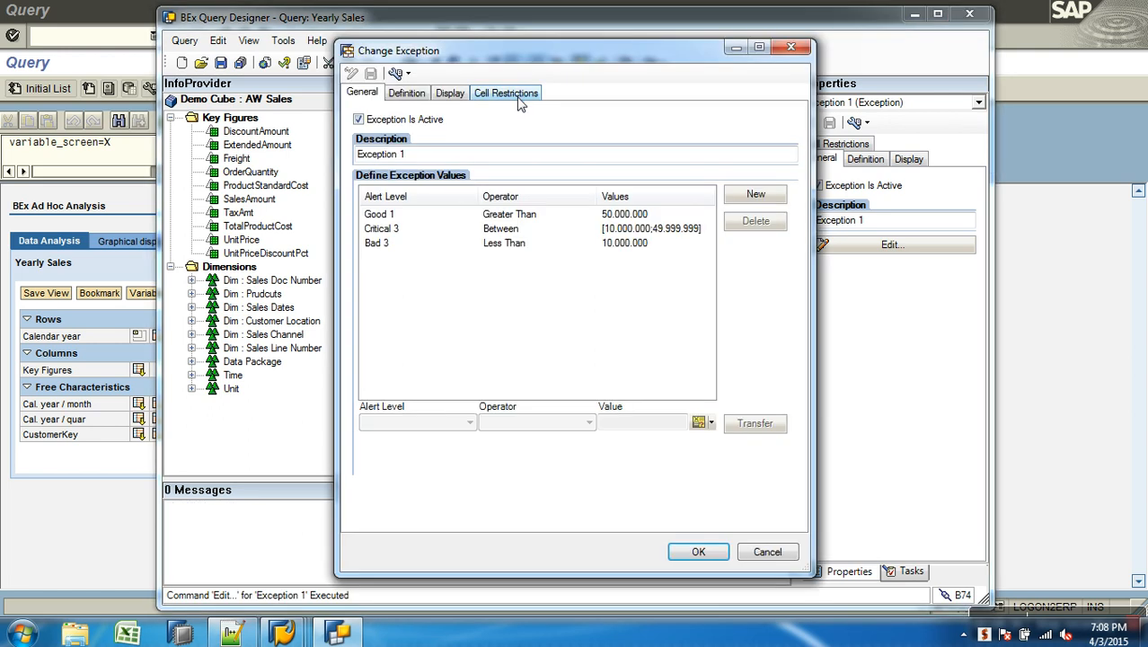
pyautogui.moveTo(284, 633)
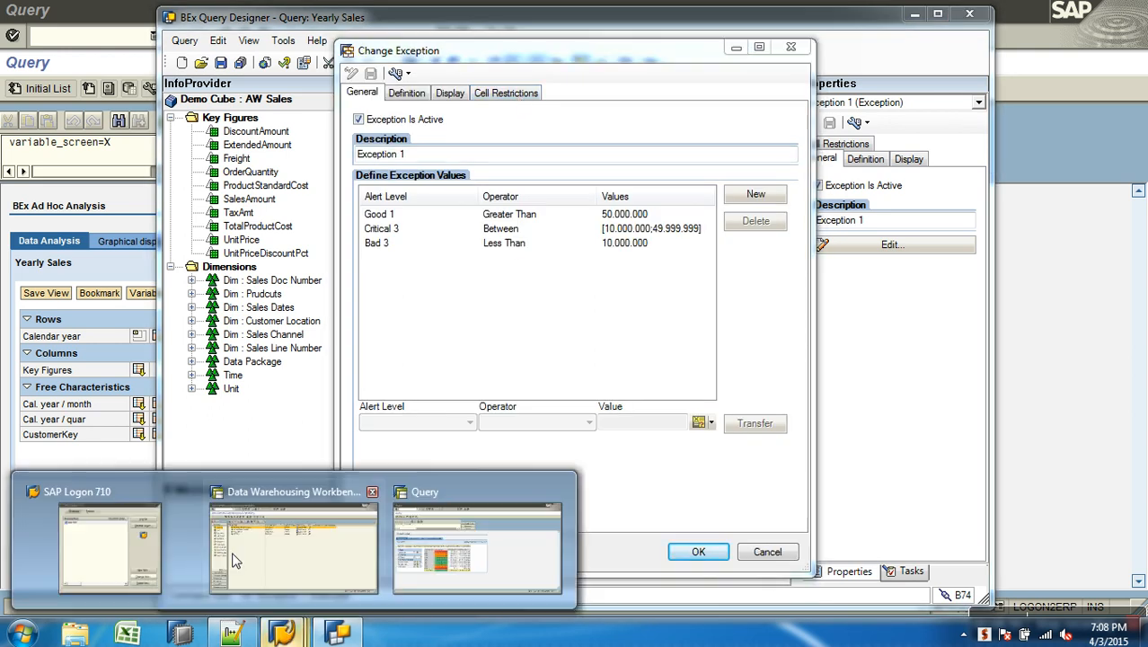
pyautogui.click(90, 447)
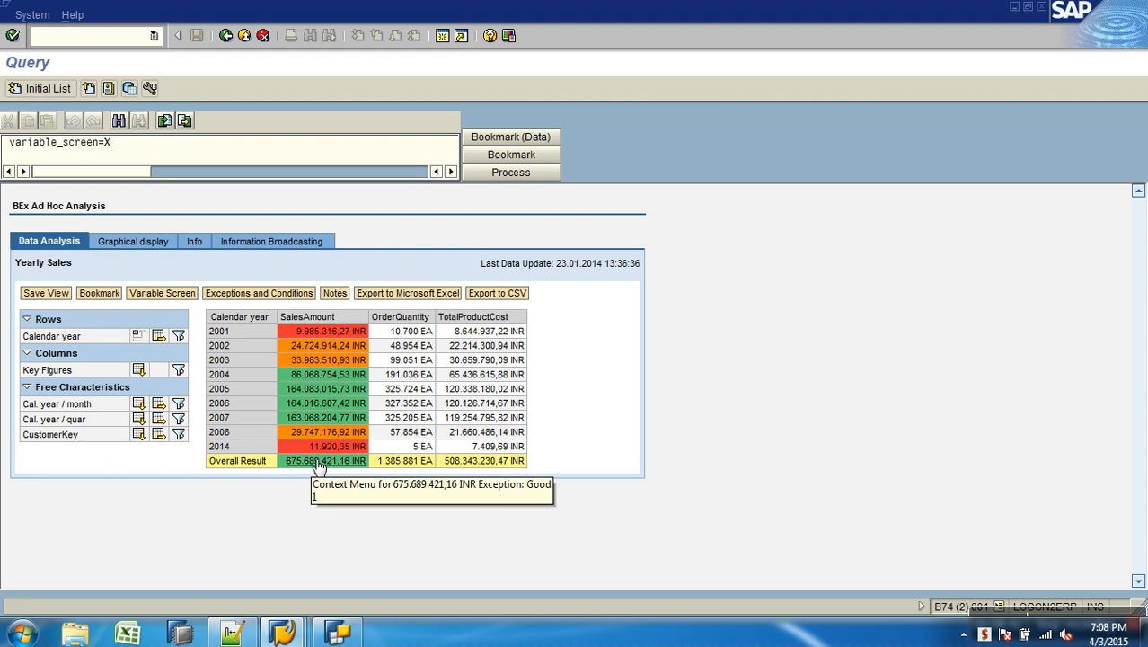
pyautogui.hotkey('alt', 'Tab')
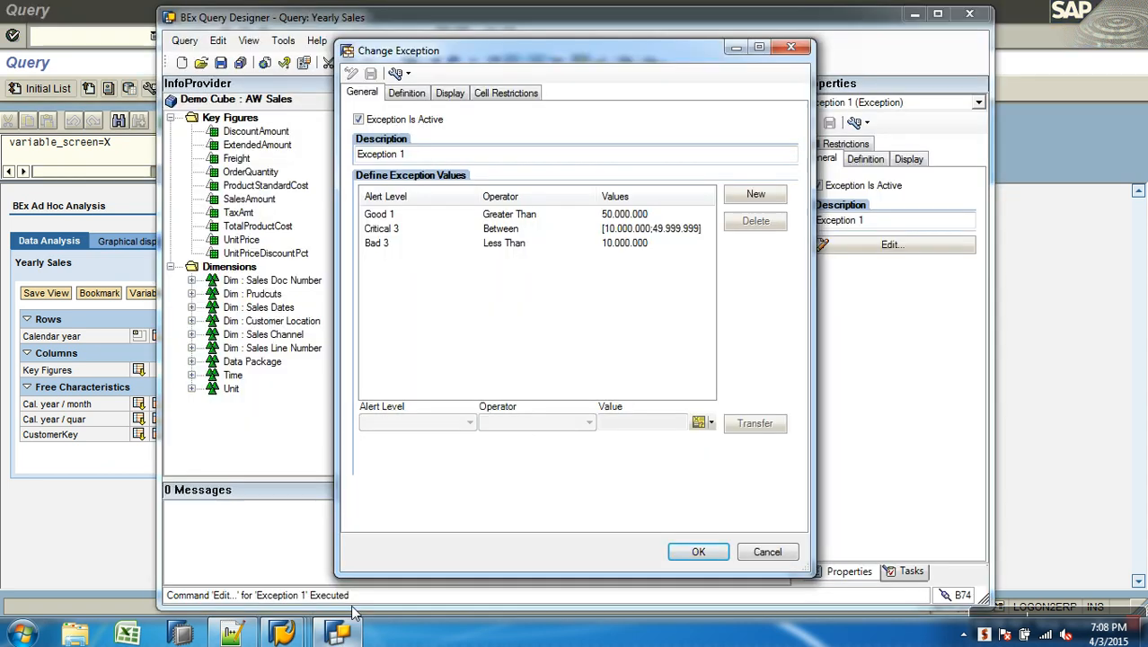
pyautogui.click(532, 91)
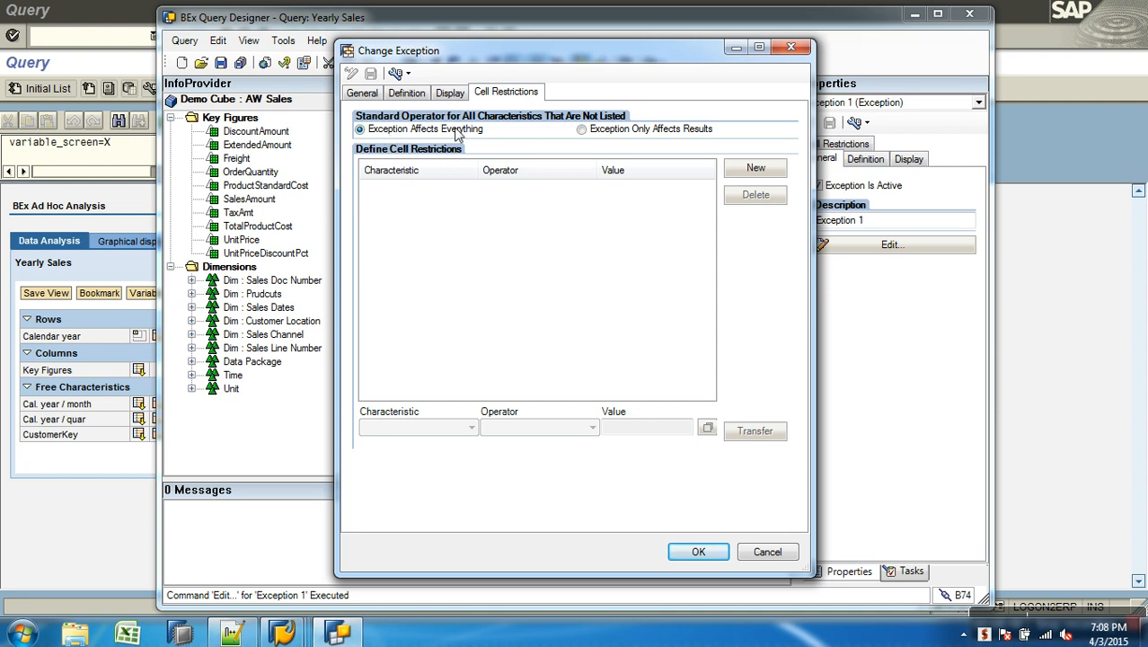
pyautogui.click(595, 129)
pyautogui.click(698, 551)
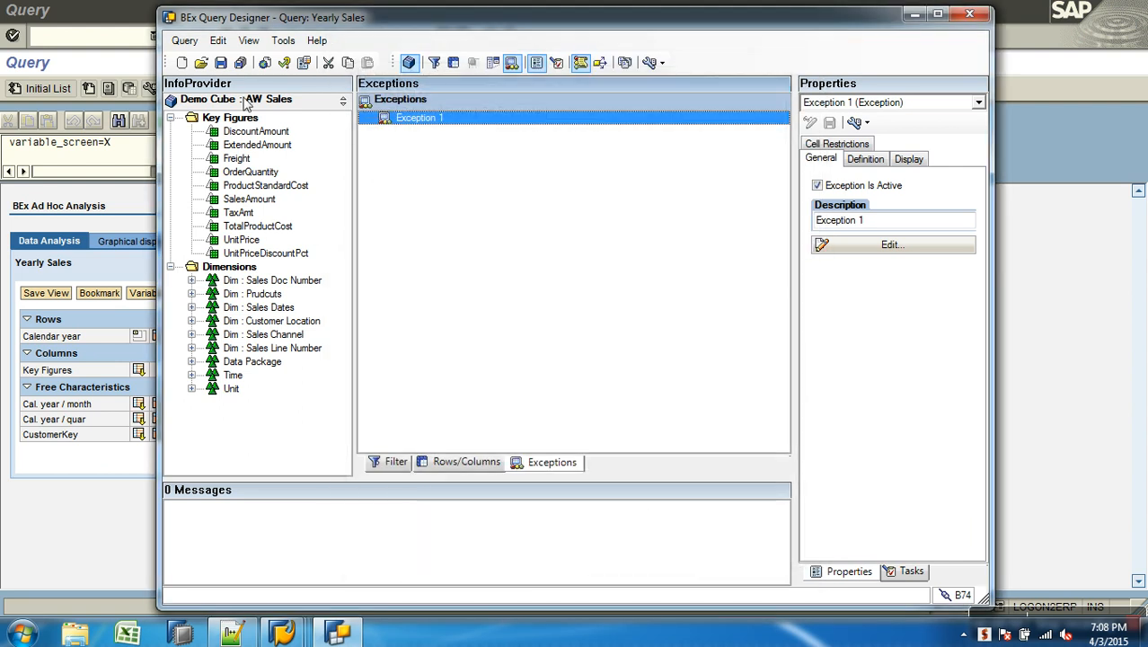
pyautogui.click(220, 62)
# Switch to the SAP query window and re-execute the Yearly Sales report to check which cells the exception highlights.
pyautogui.click(81, 526)
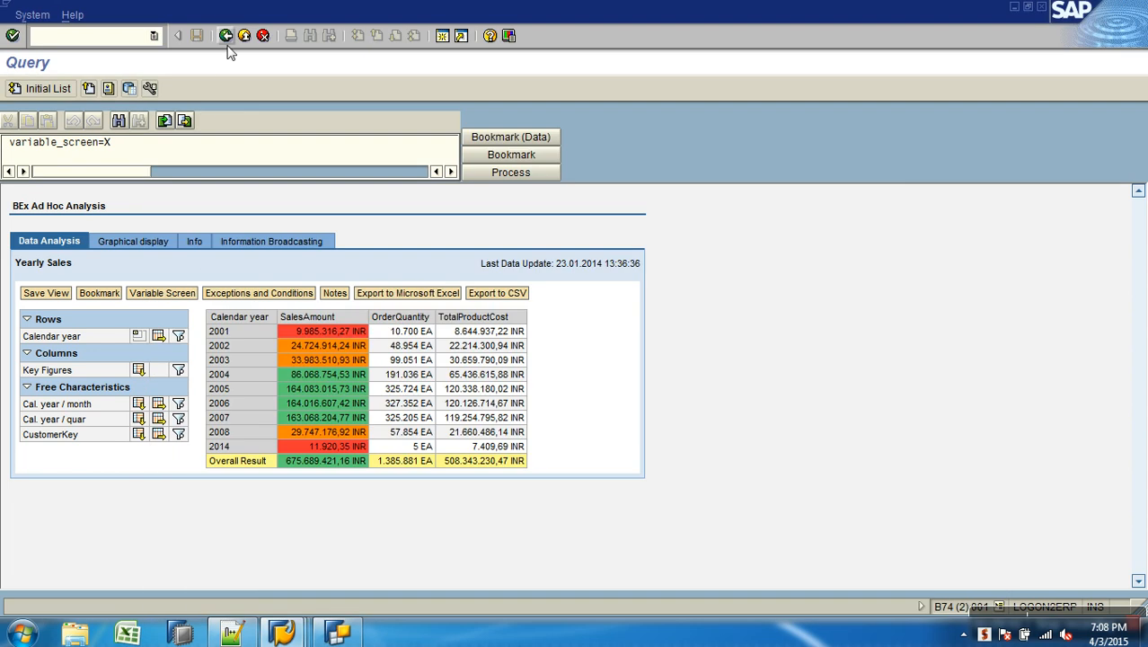
pyautogui.click(225, 35)
pyautogui.click(38, 91)
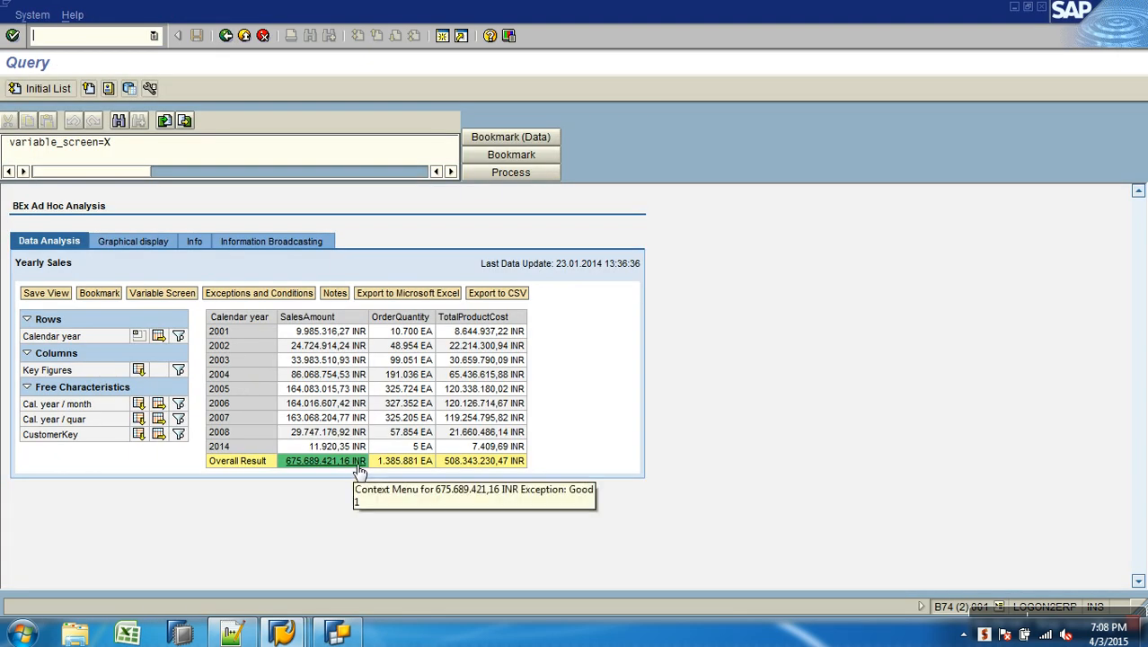
# Return to BEx Query Designer and set the standard operator of Exception 1's cell restrictions to Exception Affects Everything.
pyautogui.hotkey('alt', 'Tab')
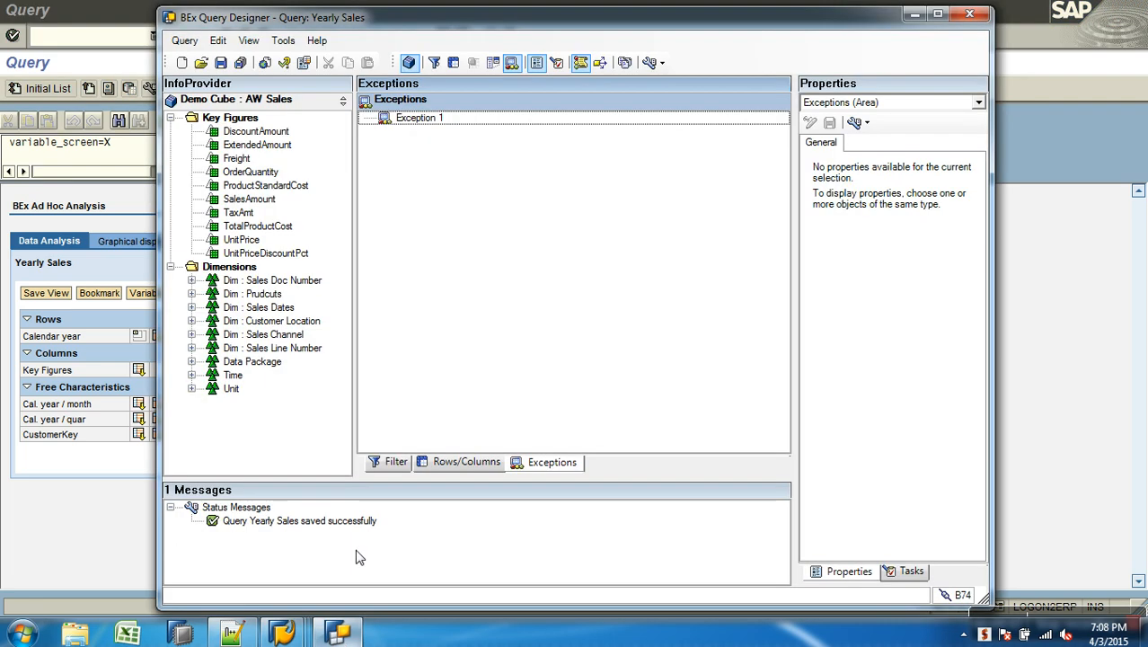
pyautogui.click(419, 118)
pyautogui.rightClick(424, 122)
pyautogui.click(449, 127)
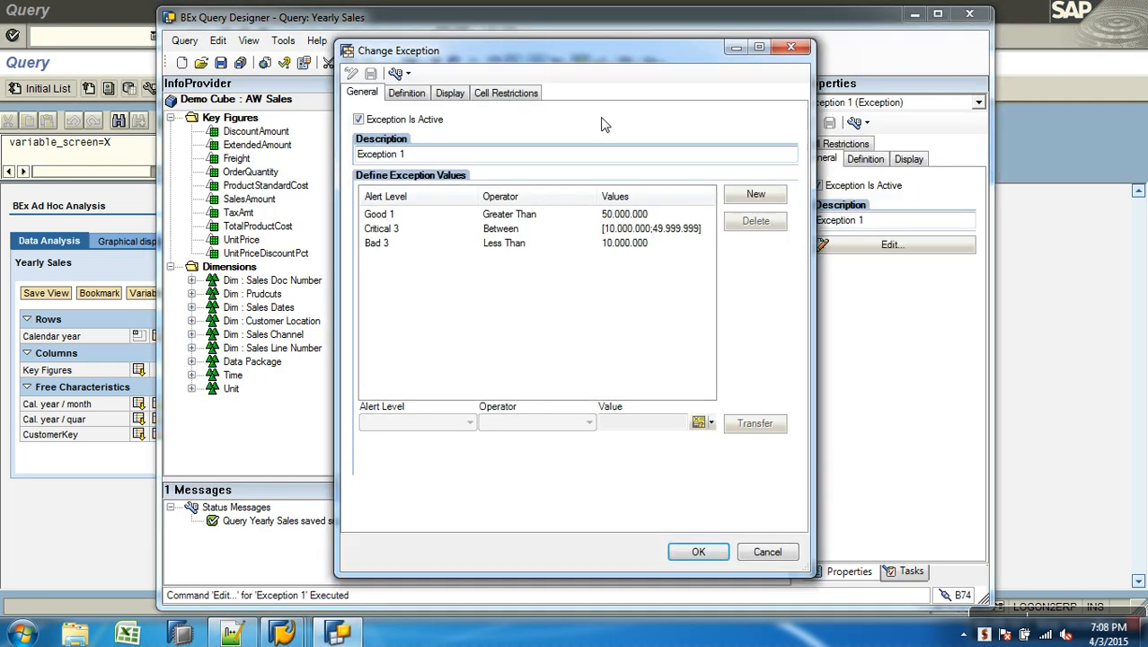
pyautogui.click(506, 94)
pyautogui.click(463, 129)
# Add a cell restriction for the characteristic Calendar year with the operator Everything Except Totals.
pyautogui.click(755, 169)
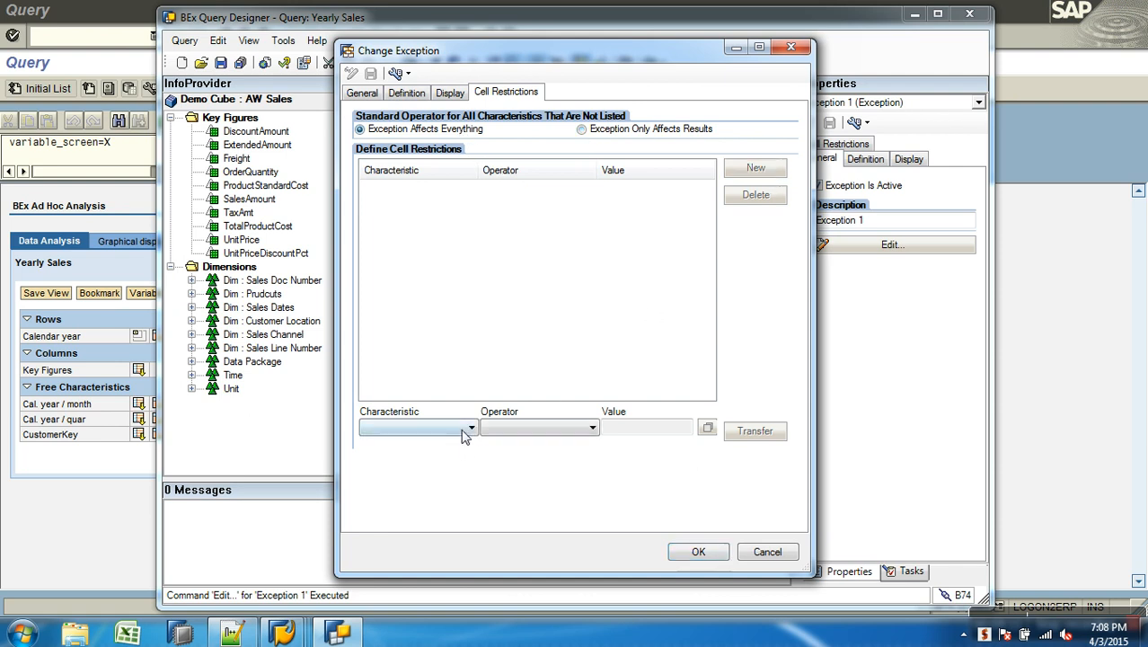
pyautogui.click(462, 430)
pyautogui.click(427, 483)
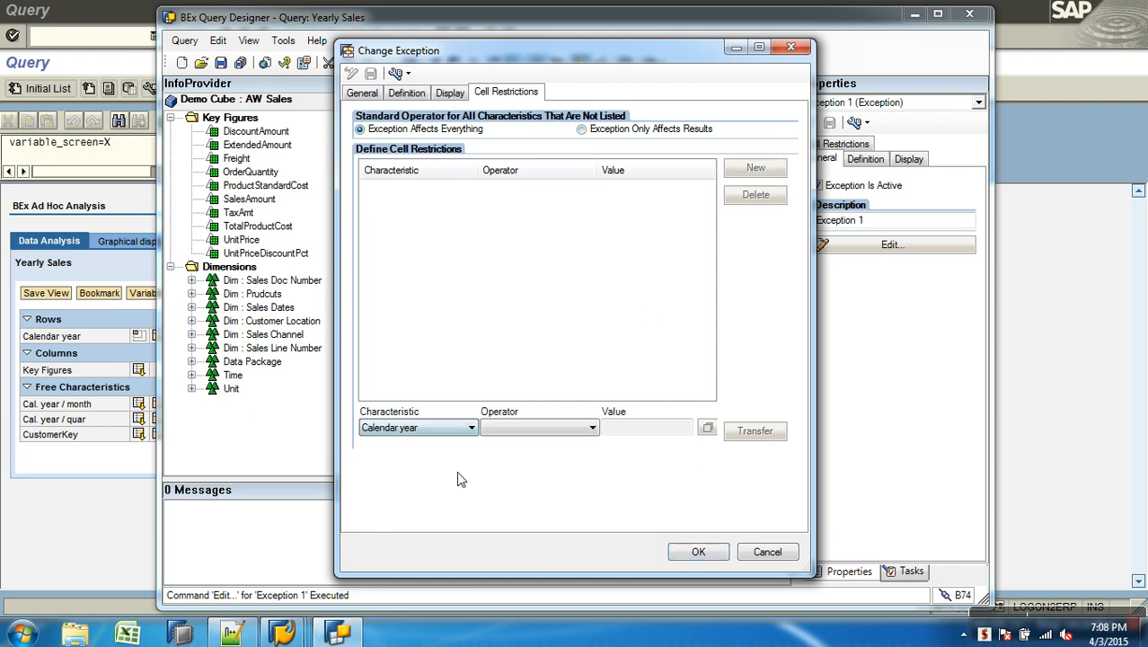
pyautogui.click(520, 428)
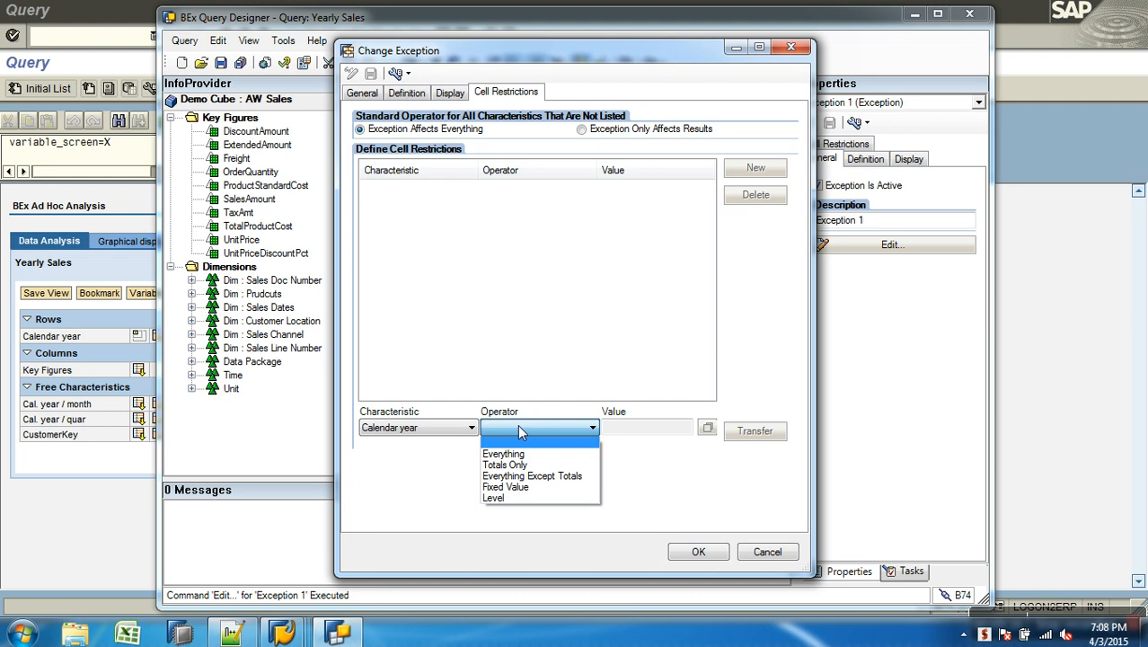
pyautogui.click(542, 478)
pyautogui.click(753, 432)
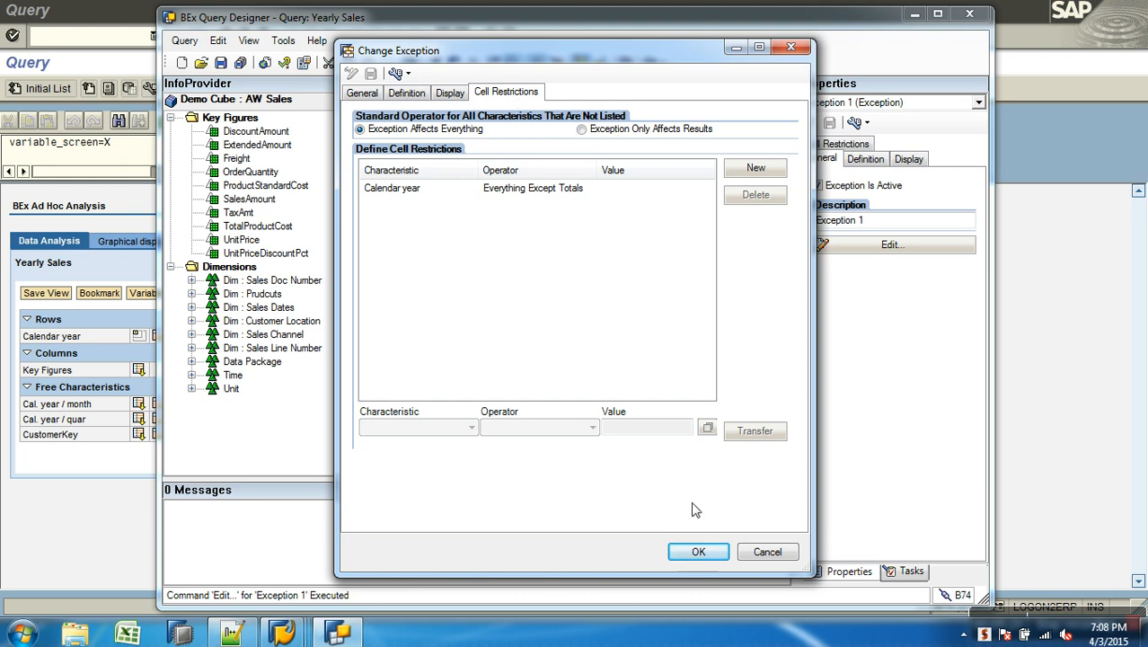
# Apply the exception changes, save the query and re-execute the Yearly Sales report in the SAP query window.
pyautogui.click(698, 552)
pyautogui.click(240, 62)
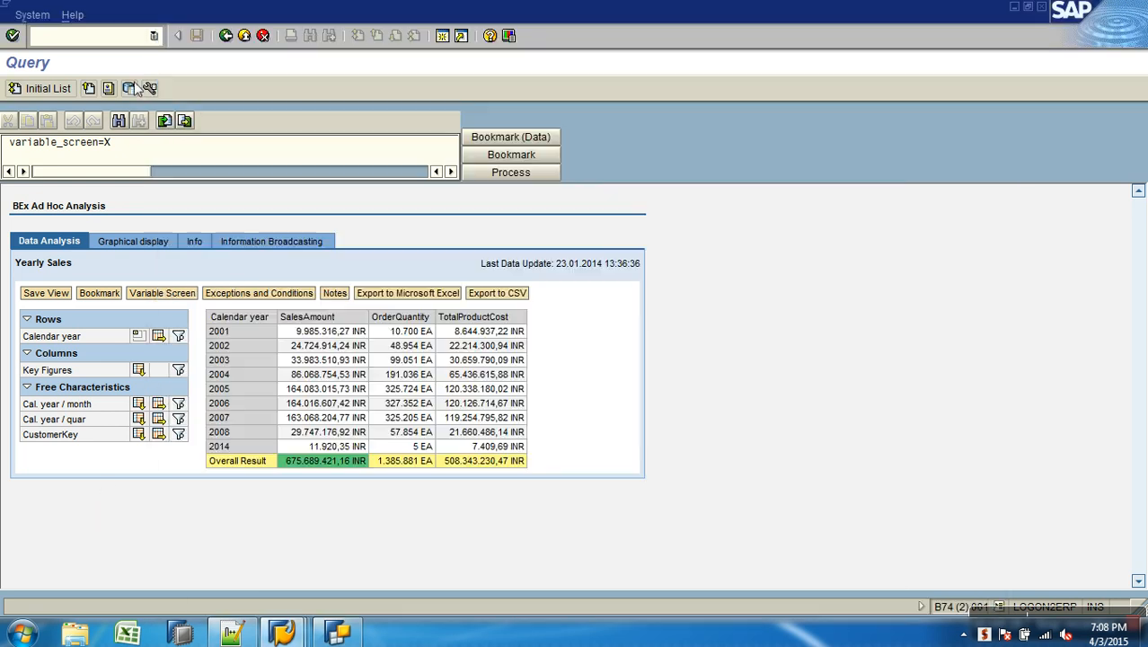
pyautogui.click(226, 35)
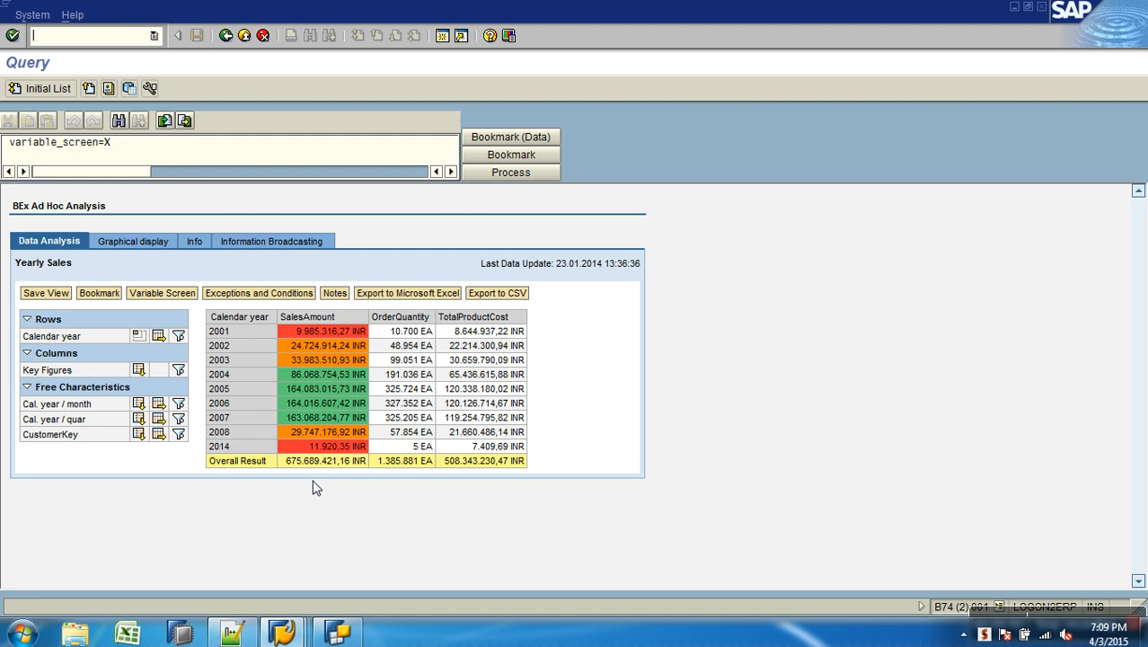
# Switch to the BEx Query Designer notes in Notepad++ and add the line "- New Restricted Key Figure" below Exceptions.
pyautogui.click(235, 634)
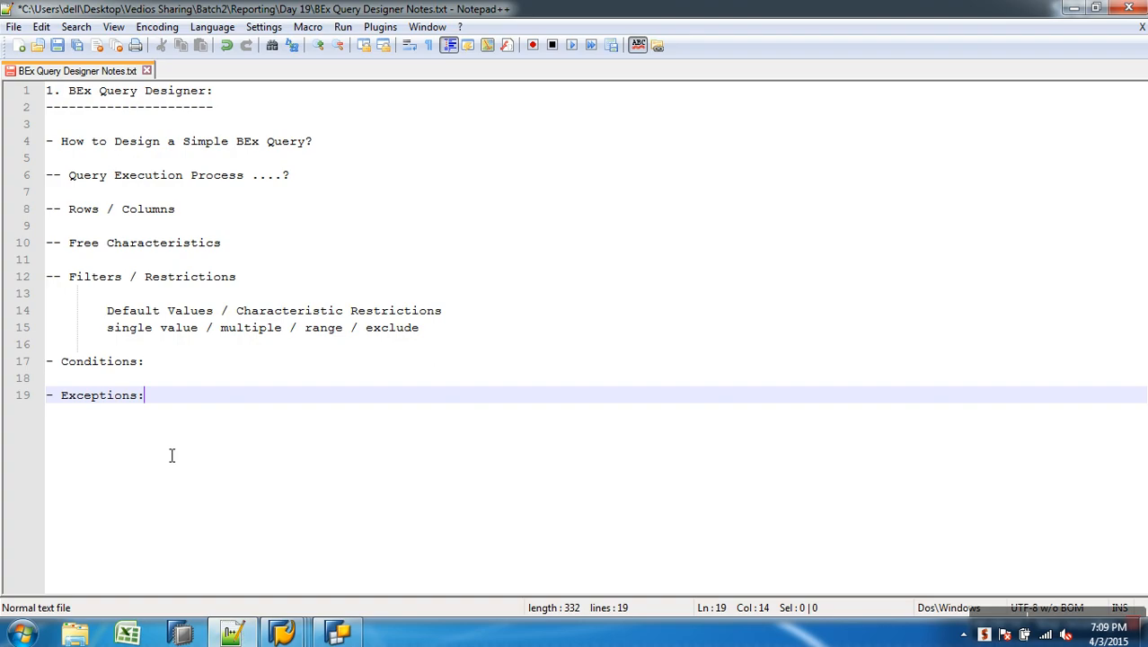
pyautogui.press('Return')
pyautogui.press('Return')
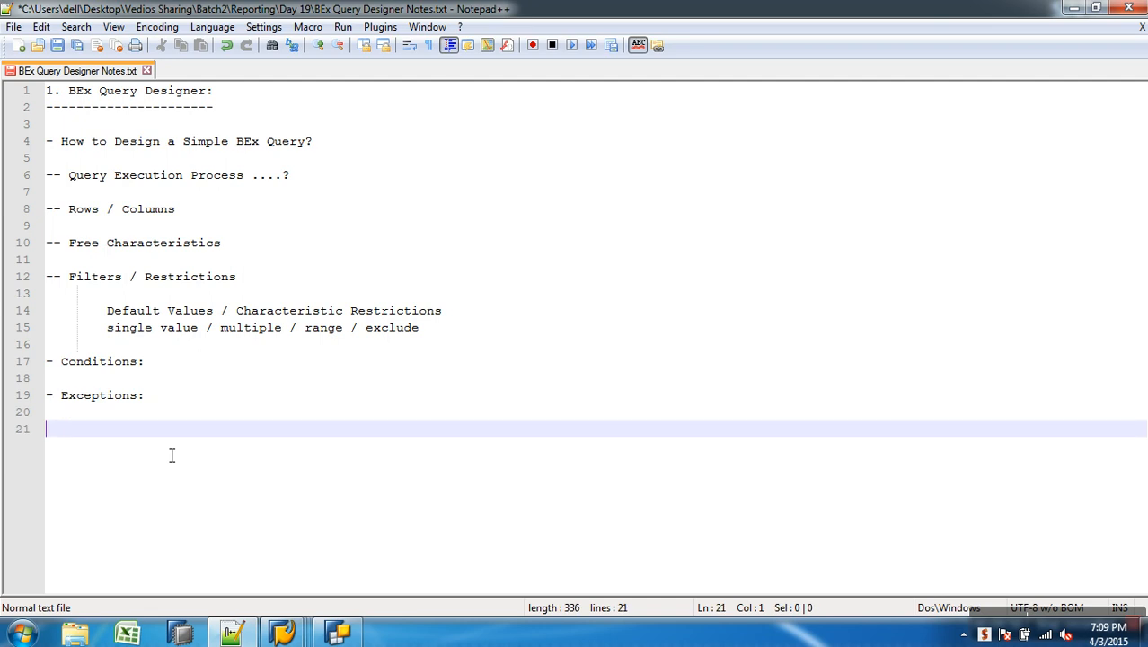
pyautogui.write('- New Restr')
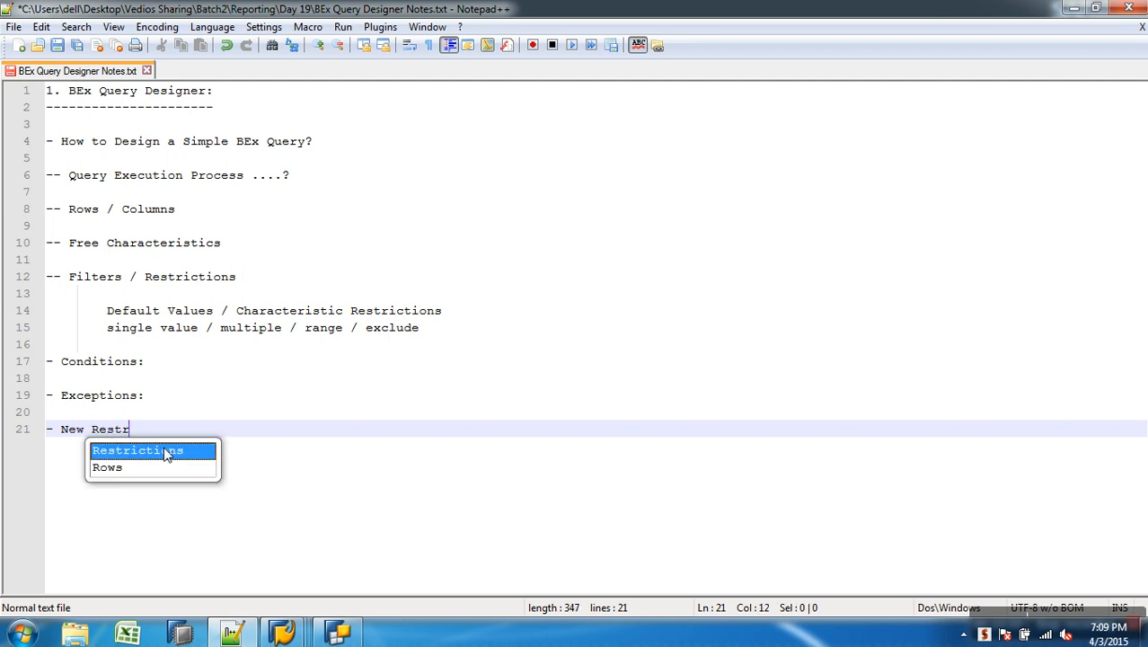
pyautogui.write('icted ')
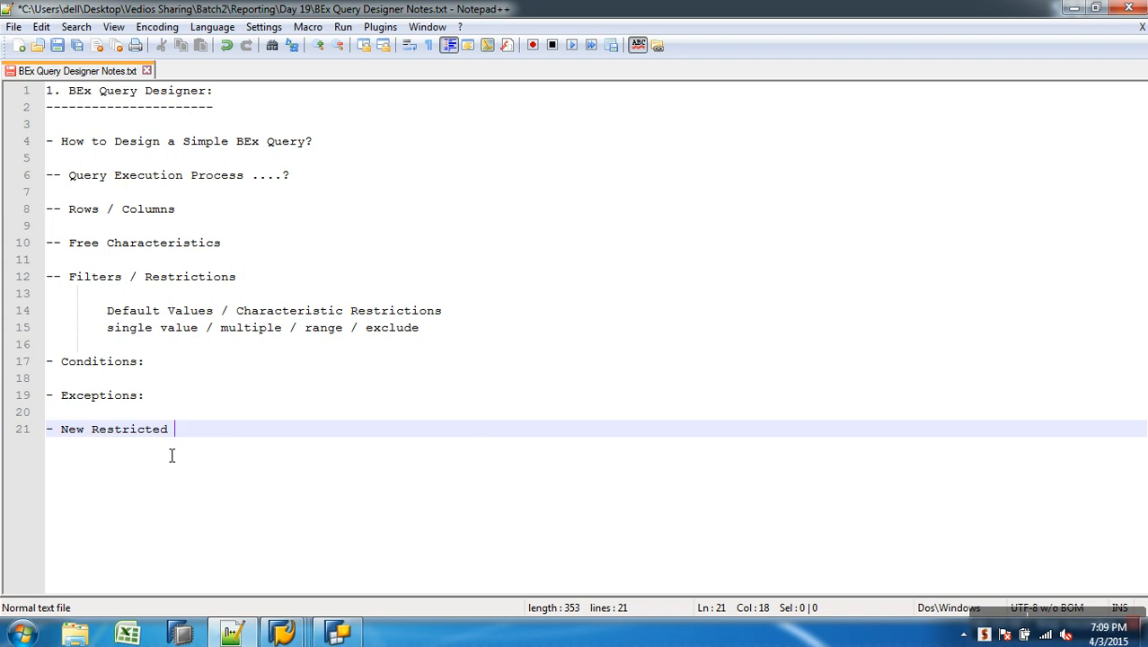
pyautogui.write('Key F')
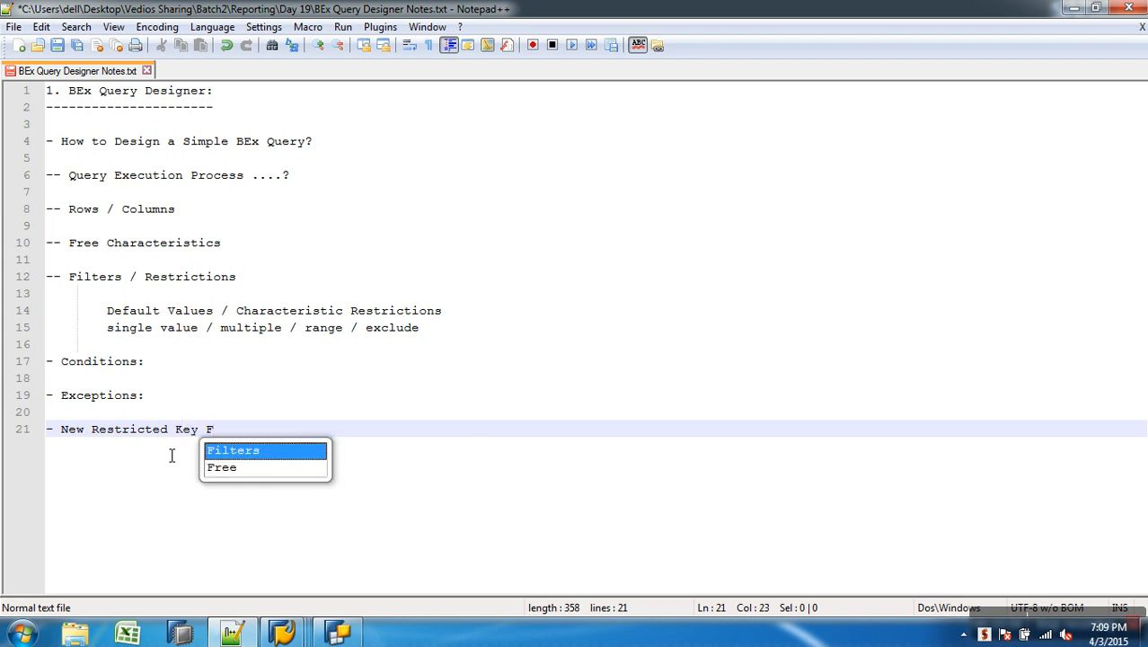
pyautogui.write('igure')
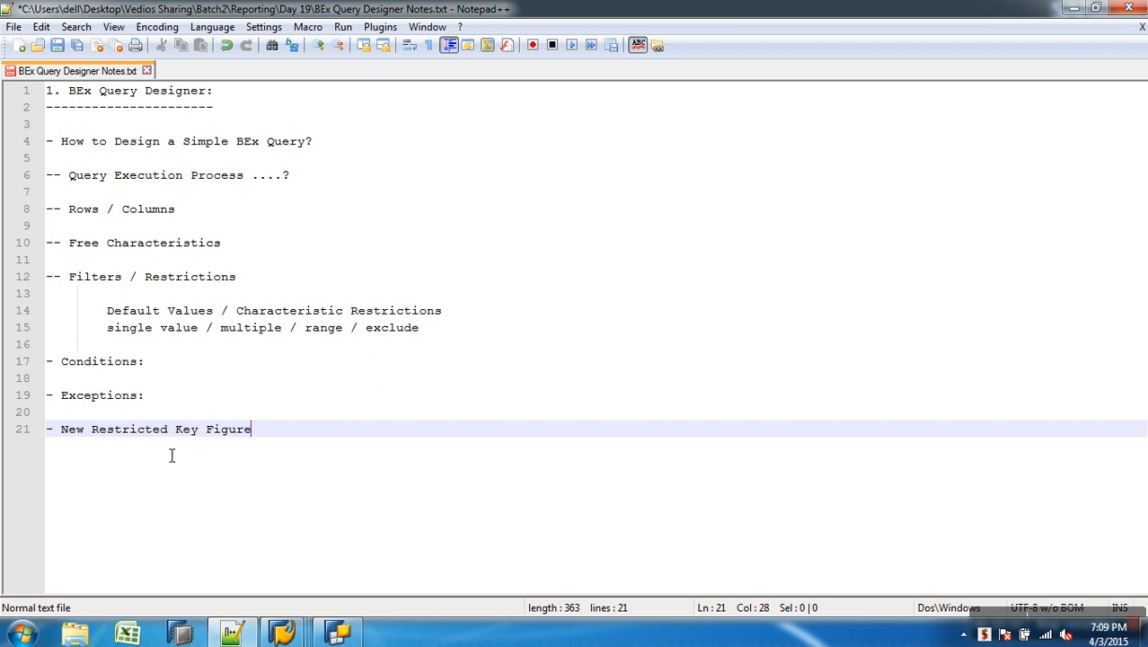
pyautogui.press('Return')
pyautogui.write('---------------------------')
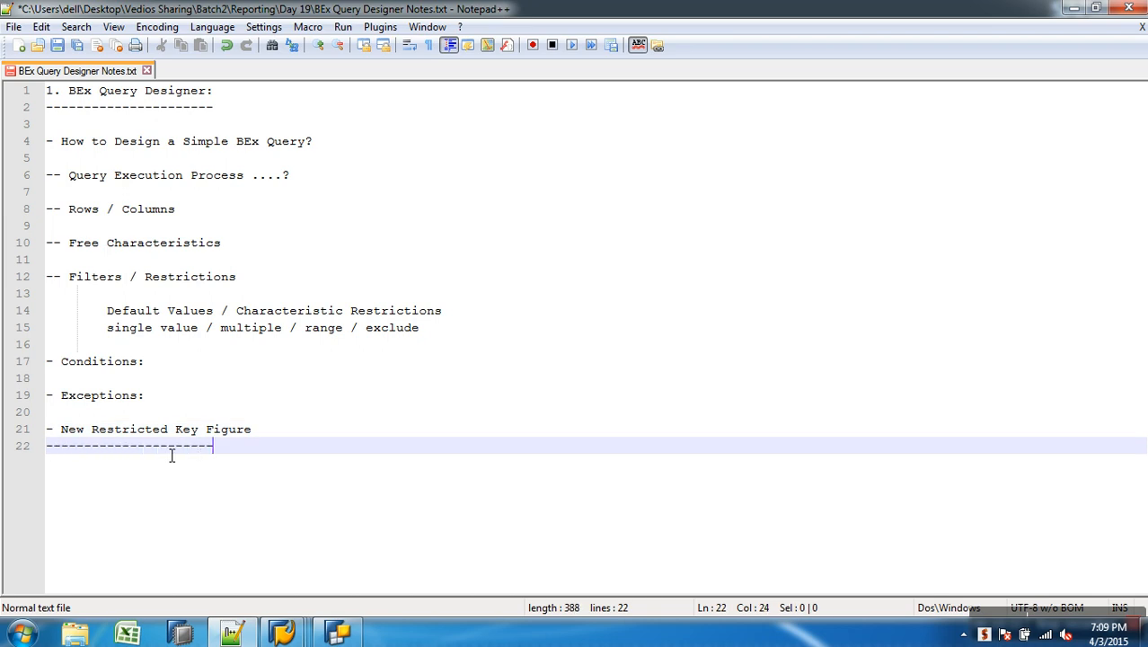
pyautogui.press('BackSpace')
pyautogui.press('BackSpace')
pyautogui.press('BackSpace')
pyautogui.press('BackSpace')
pyautogui.press('BackSpace')
pyautogui.press('BackSpace')
pyautogui.press('BackSpace')
pyautogui.press('BackSpace')
pyautogui.press('BackSpace')
pyautogui.press('BackSpace')
pyautogui.press('BackSpace')
pyautogui.press('BackSpace')
pyautogui.press('BackSpace')
pyautogui.press('BackSpace')
pyautogui.press('BackSpace')
pyautogui.press('BackSpace')
pyautogui.press('BackSpace')
pyautogui.press('BackSpace')
pyautogui.press('BackSpace')
pyautogui.press('BackSpace')
pyautogui.press('BackSpace')
pyautogui.press('BackSpace')
pyautogui.press('BackSpace')
pyautogui.press('BackSpace')
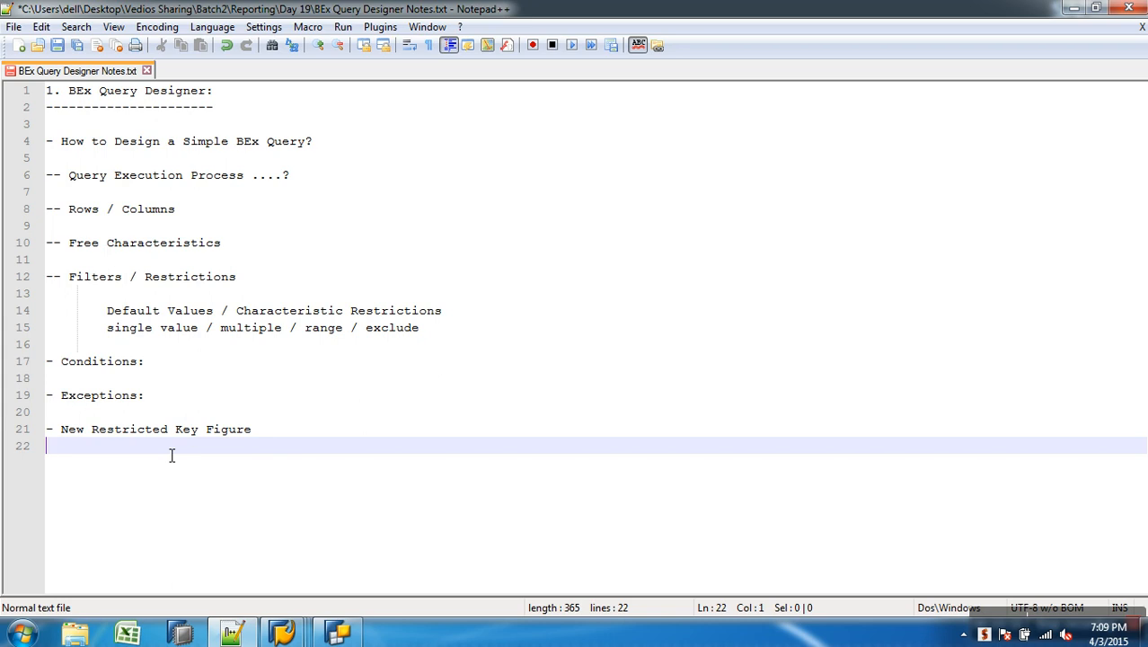
# Switch to BEx Query Designer and remove Exception 1 from the Yearly Sales query.
pyautogui.click(338, 633)
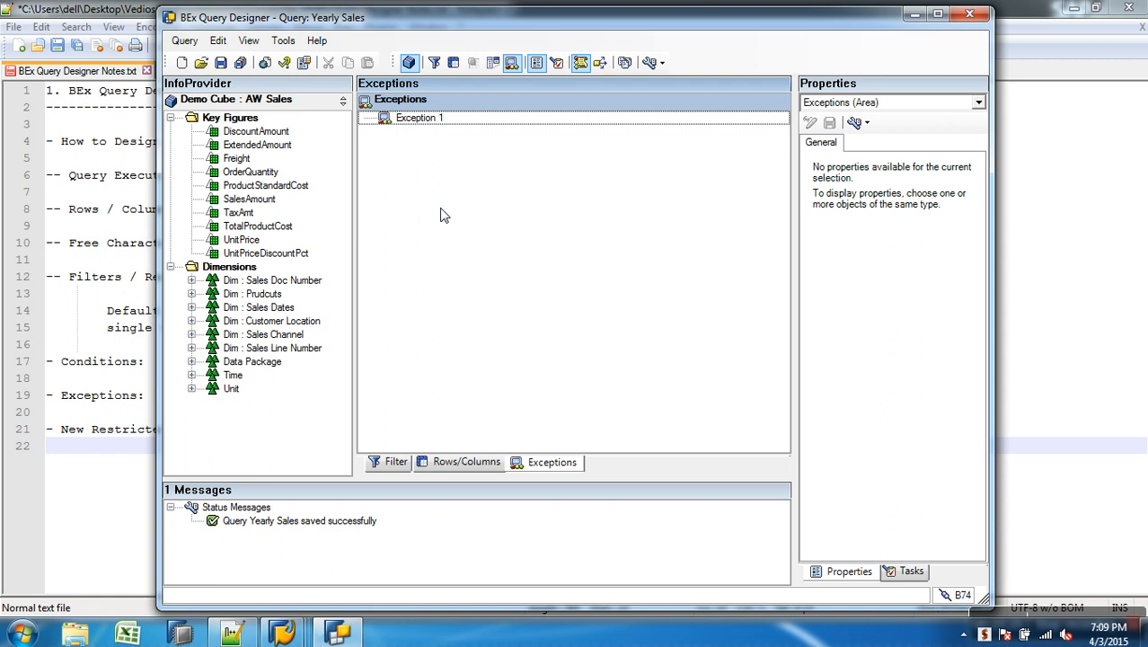
pyautogui.rightClick(424, 120)
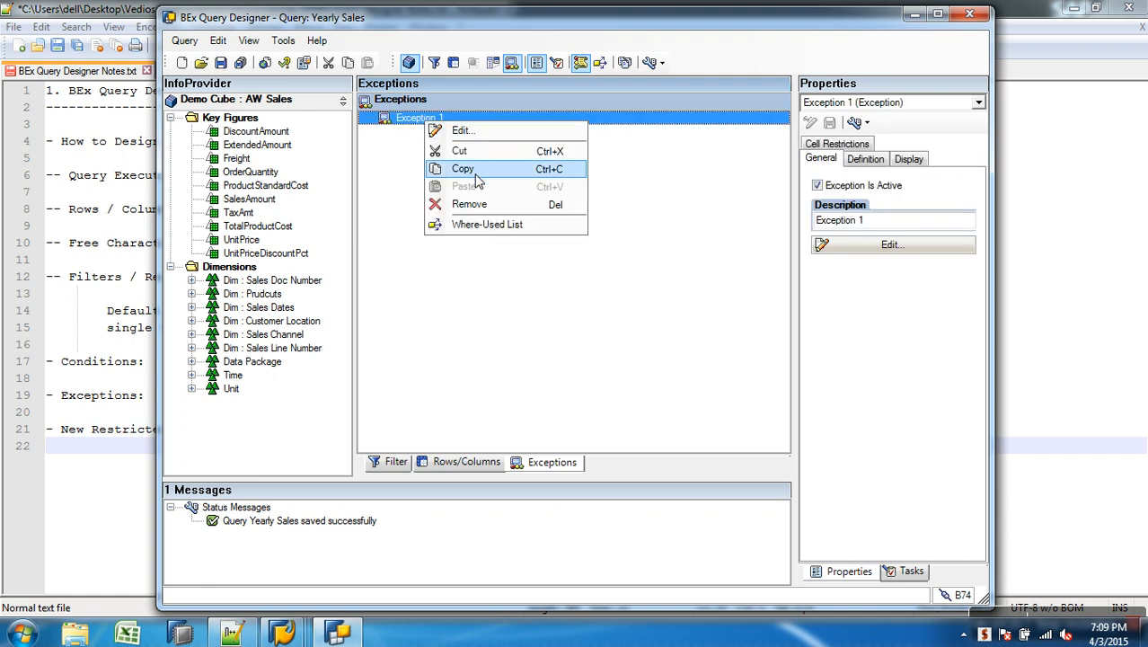
pyautogui.click(485, 207)
# Show the query's rows and columns layout and view the SalesAmount and TotalProductCost key figures in the columns.
pyautogui.click(469, 462)
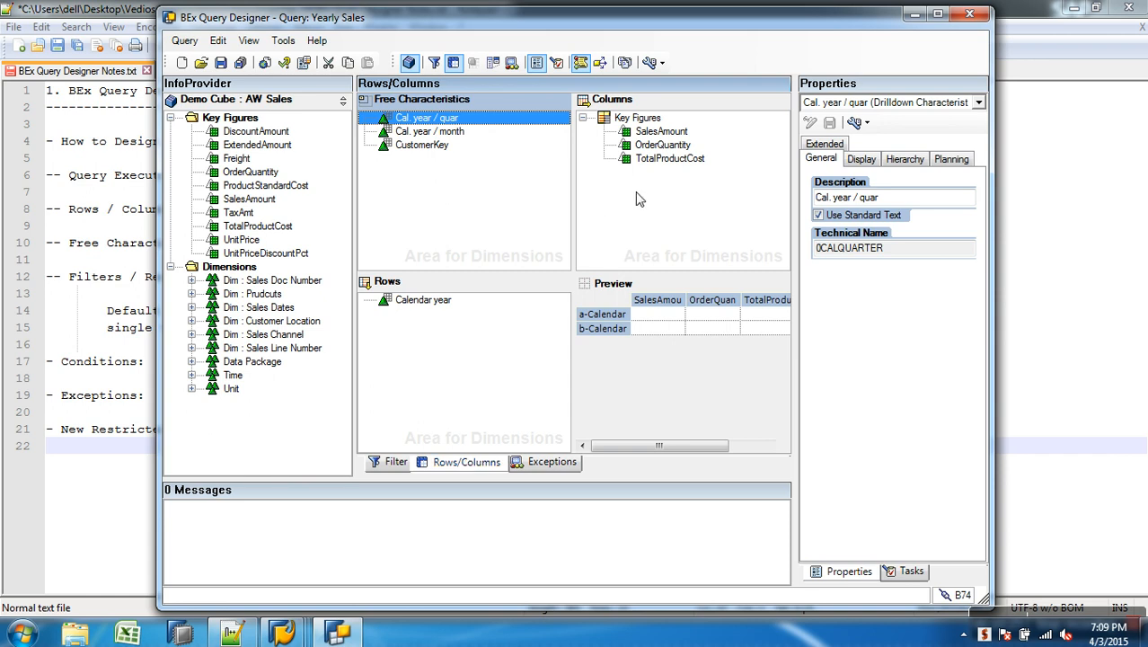
pyautogui.click(668, 133)
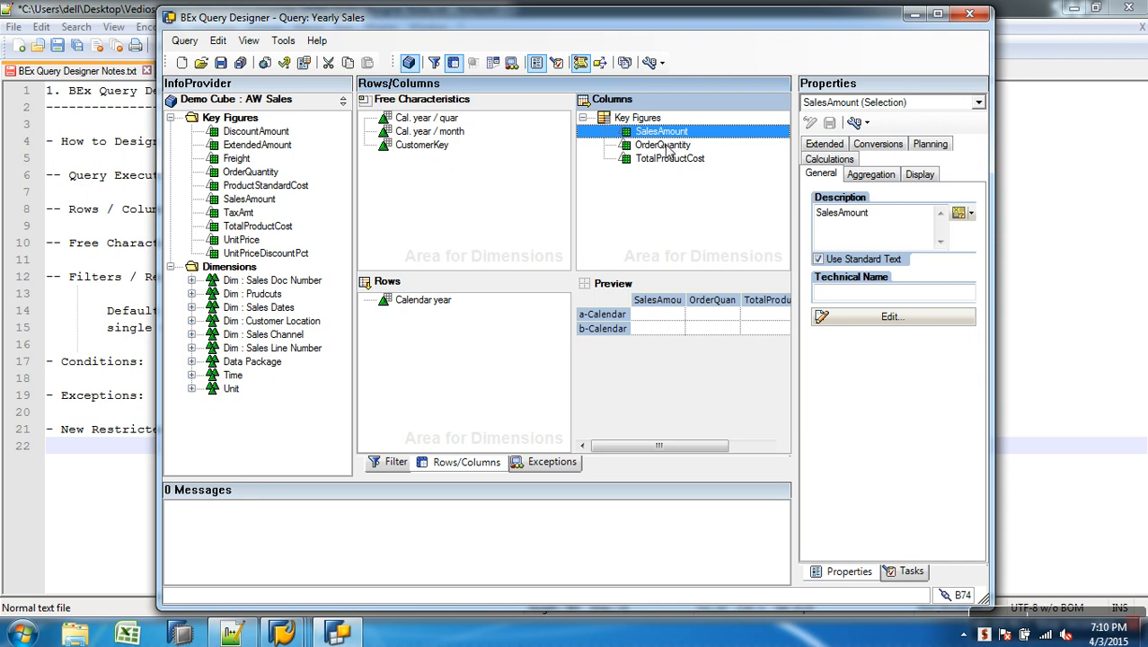
pyautogui.click(669, 164)
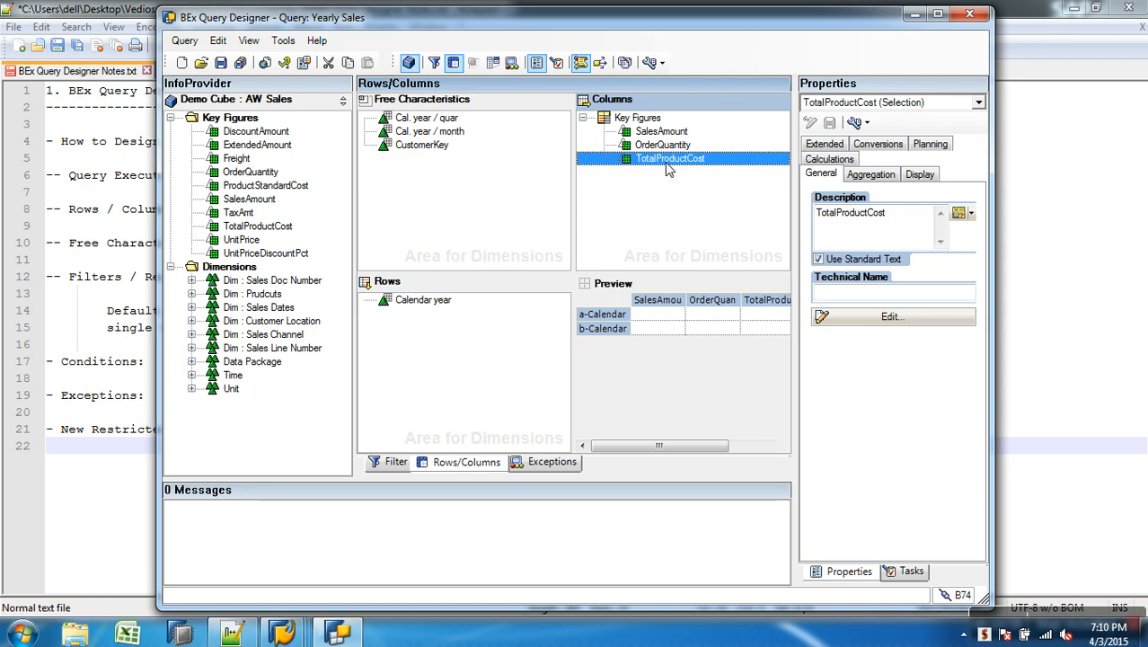
# Expand the Sales Channel dimension to view SalesChannelCode and review the SalesAmount, OrderQuantity and TotalProductCost key figures in the columns.
pyautogui.click(192, 335)
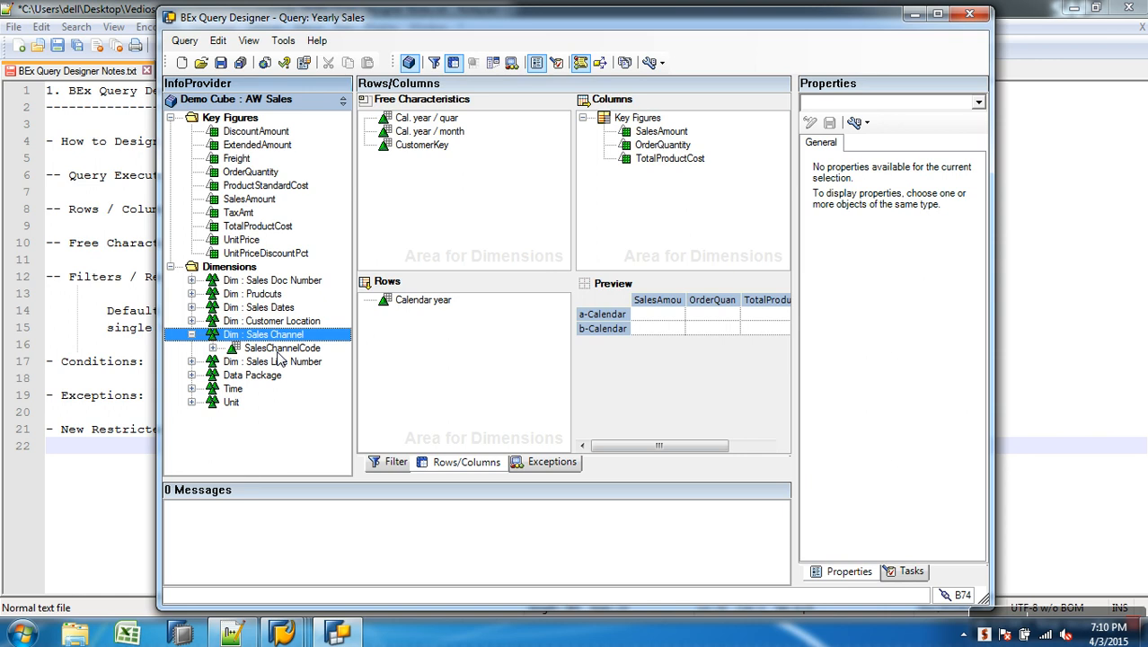
pyautogui.click(661, 133)
pyautogui.click(670, 146)
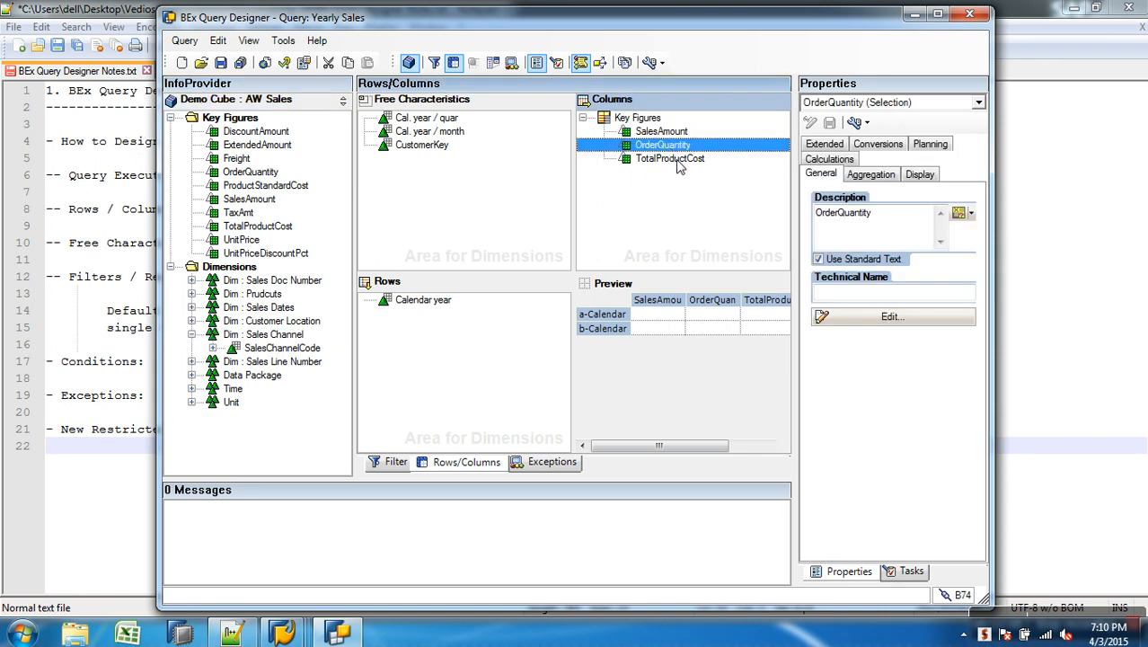
pyautogui.click(678, 162)
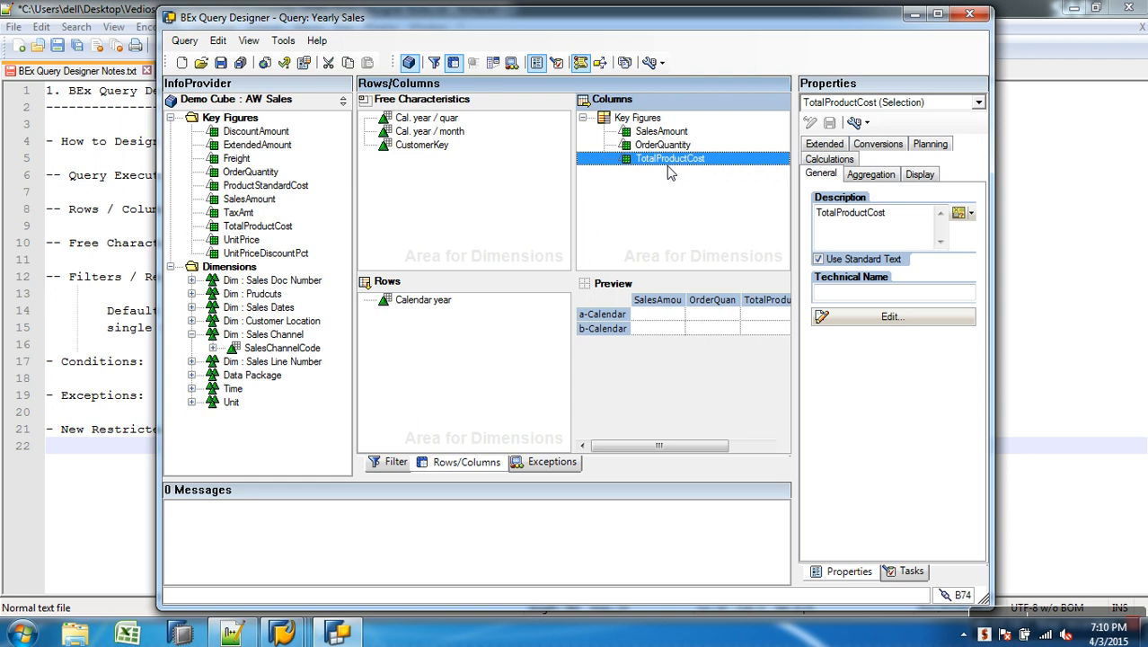
# Maximize the query window and remove Calendar year from the rows and all key figures from the columns.
pyautogui.click(937, 14)
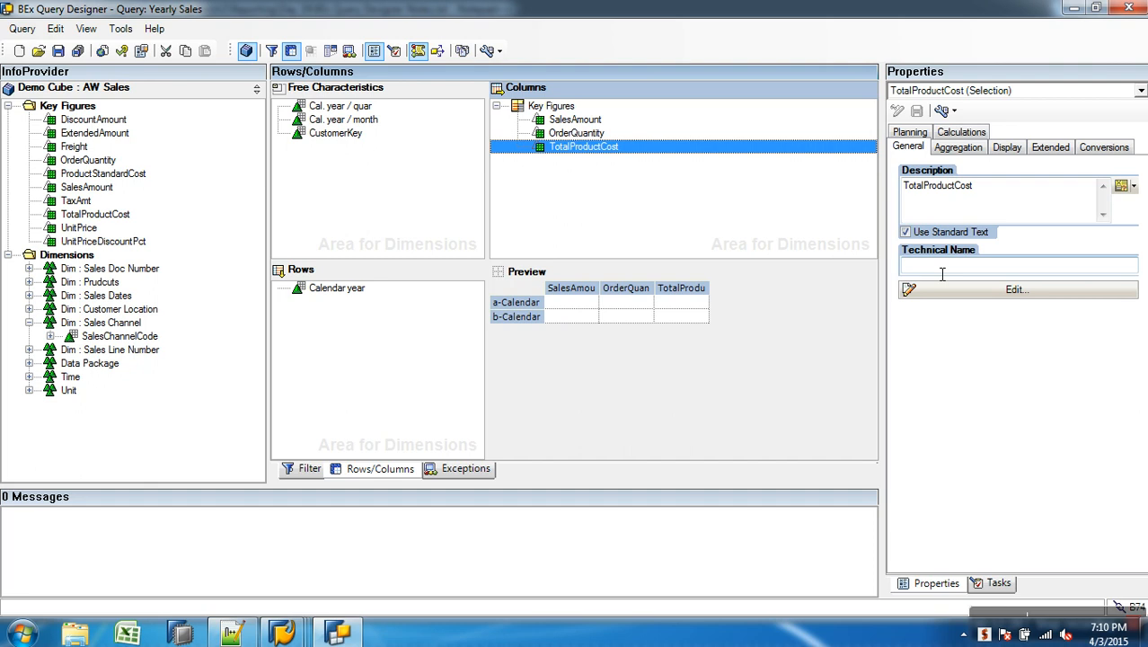
pyautogui.click(321, 290)
pyautogui.moveTo(191, 310); pyautogui.dragTo(187, 309)
pyautogui.moveTo(550, 106); pyautogui.dragTo(200, 179)
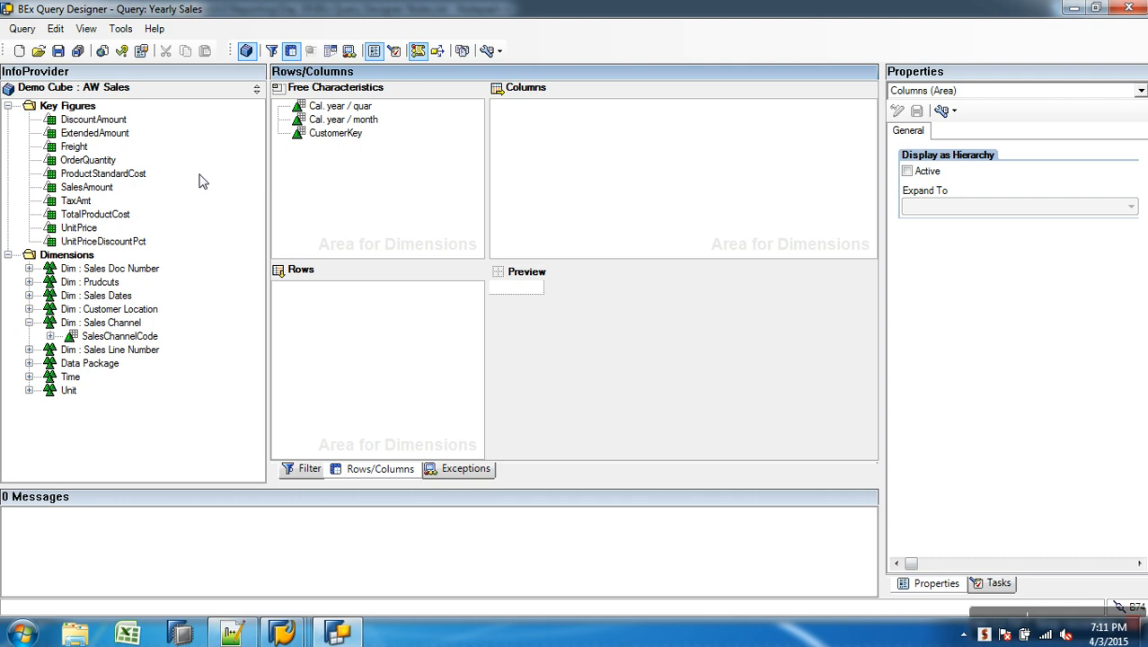
# Place Calendar year from the Time dimension in the rows and SalesChannelCode in the columns.
pyautogui.click(28, 378)
pyautogui.moveTo(108, 431); pyautogui.dragTo(350, 338)
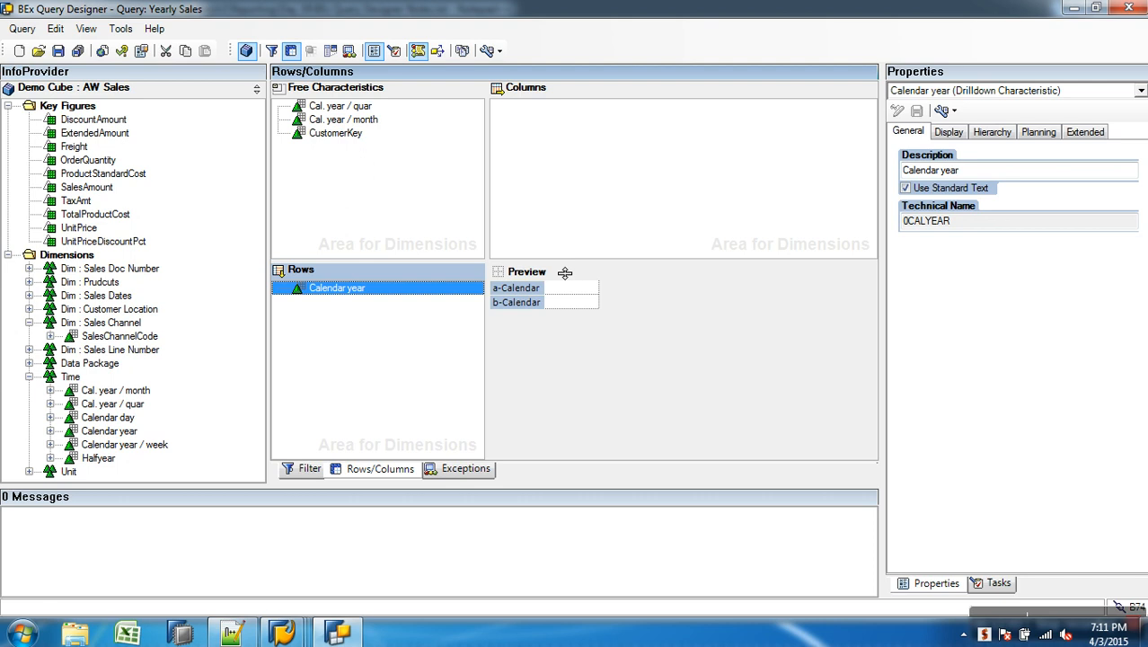
pyautogui.moveTo(90, 338); pyautogui.dragTo(579, 143)
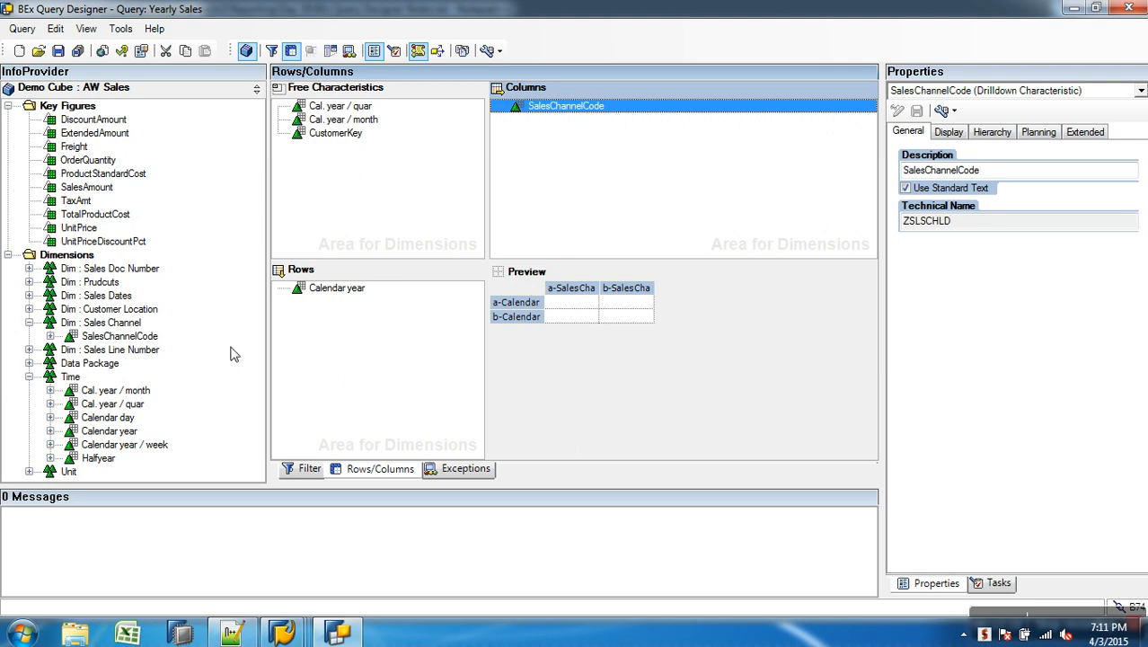
# Add the key figures SalesAmount, OrderQuantity and TotalProductCost to the columns below SalesChannelCode.
pyautogui.moveTo(87, 187); pyautogui.dragTo(542, 145)
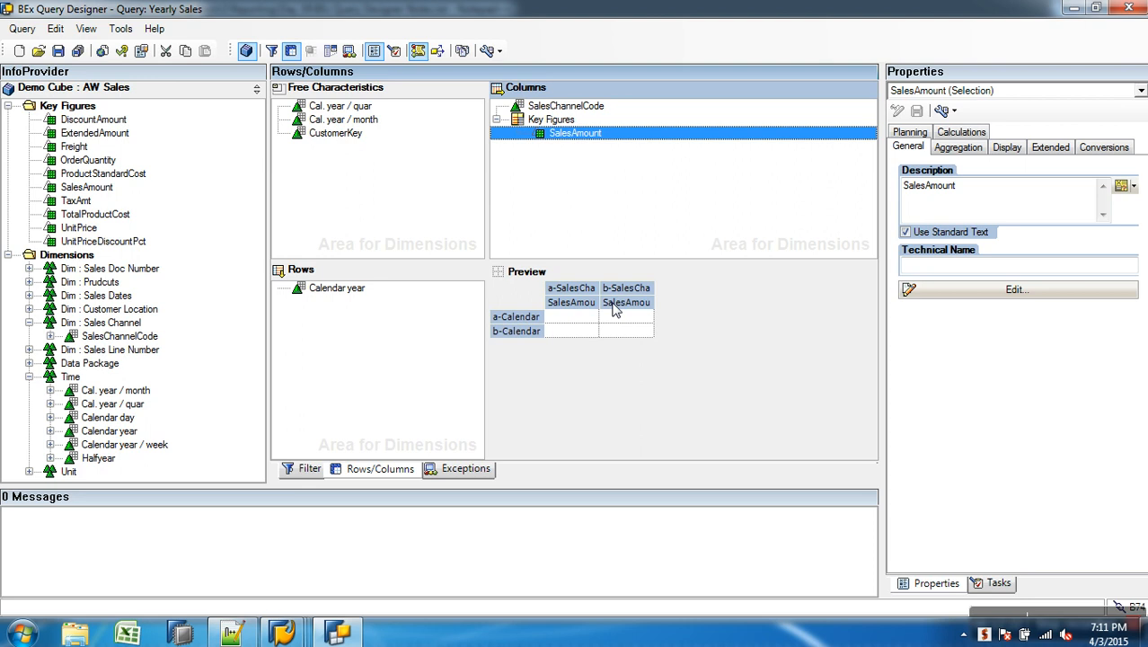
pyautogui.moveTo(90, 162); pyautogui.dragTo(553, 145)
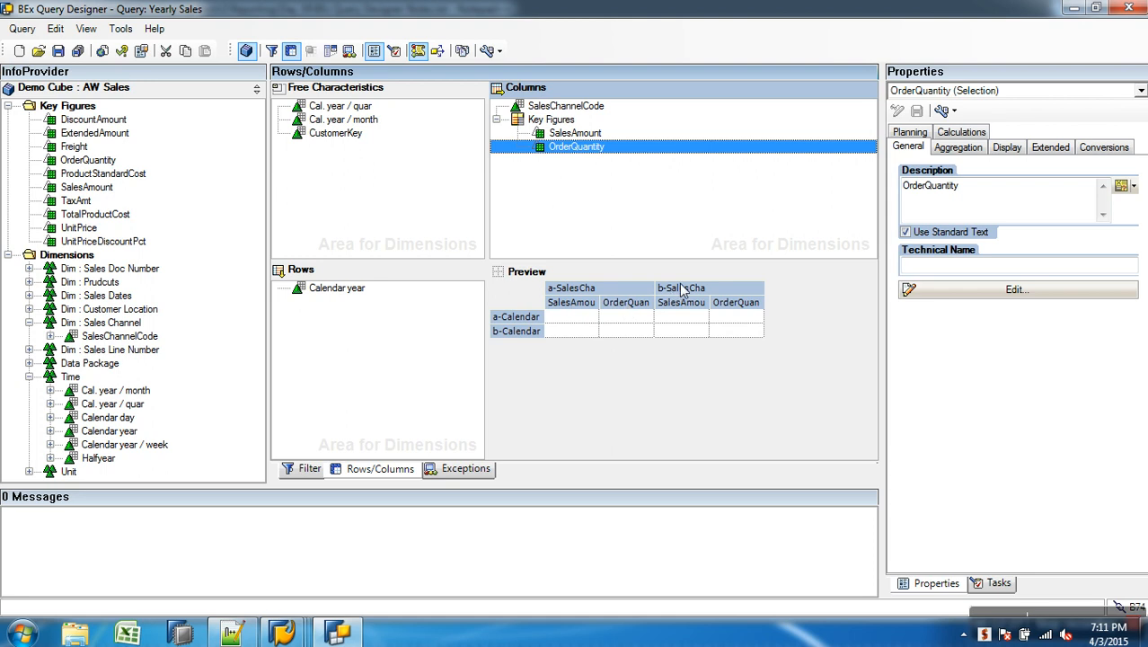
pyautogui.moveTo(119, 214); pyautogui.dragTo(576, 176)
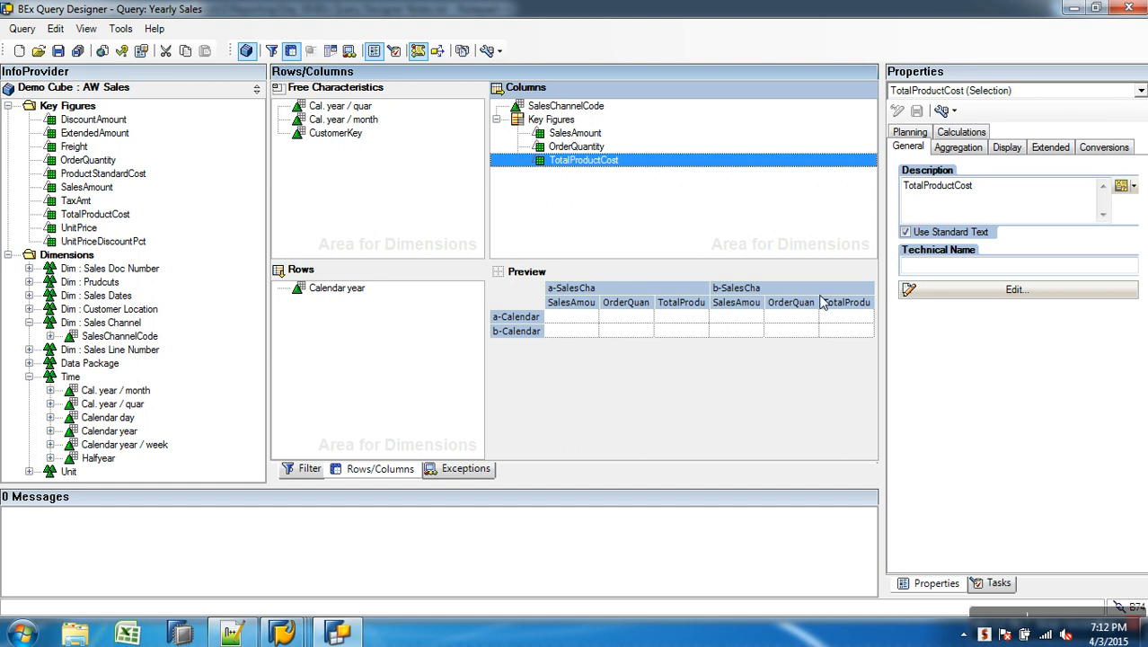
# Try to save the Yearly Sales query, decline saving it with errors and close BEx Query Designer.
pyautogui.click(58, 51)
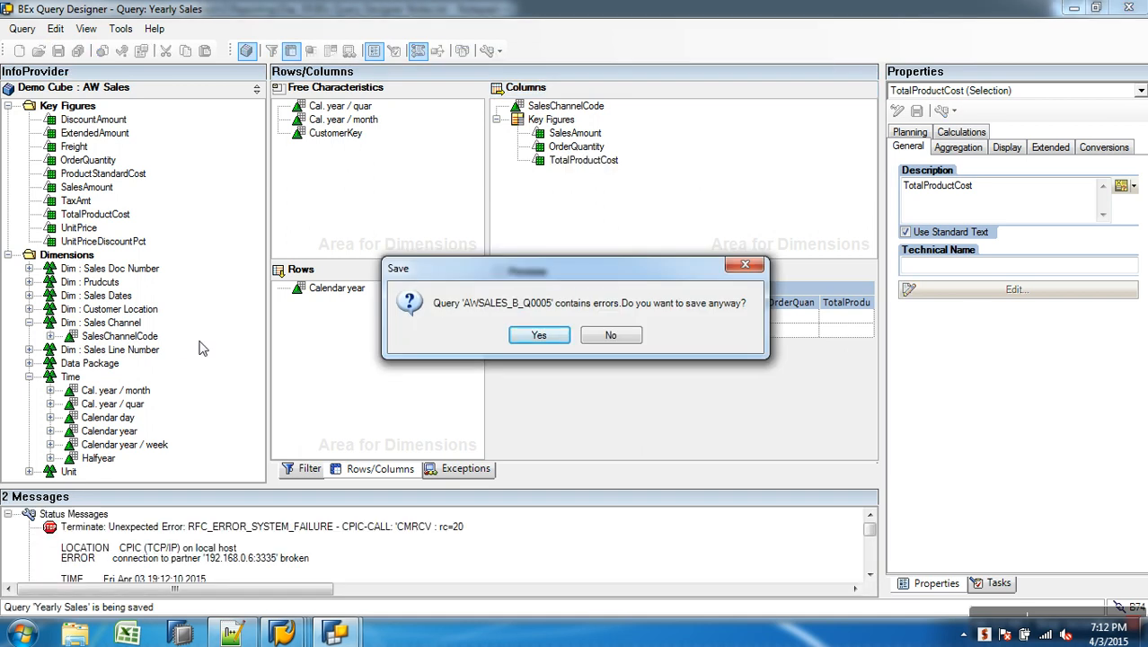
pyautogui.click(604, 336)
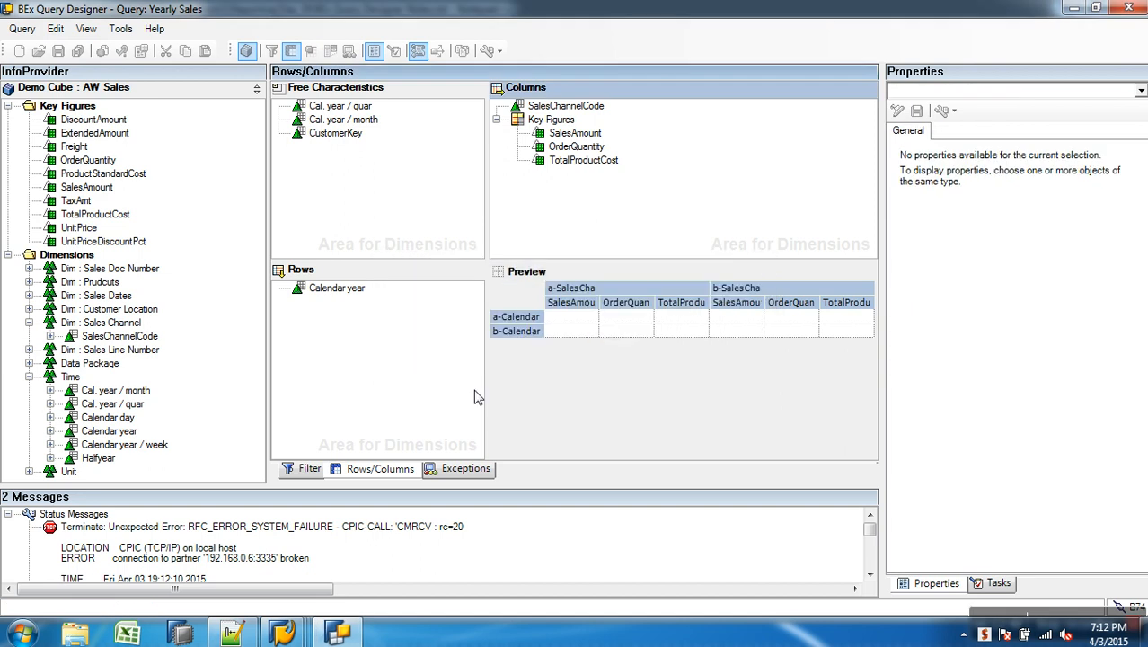
pyautogui.click(1129, 11)
pyautogui.click(574, 341)
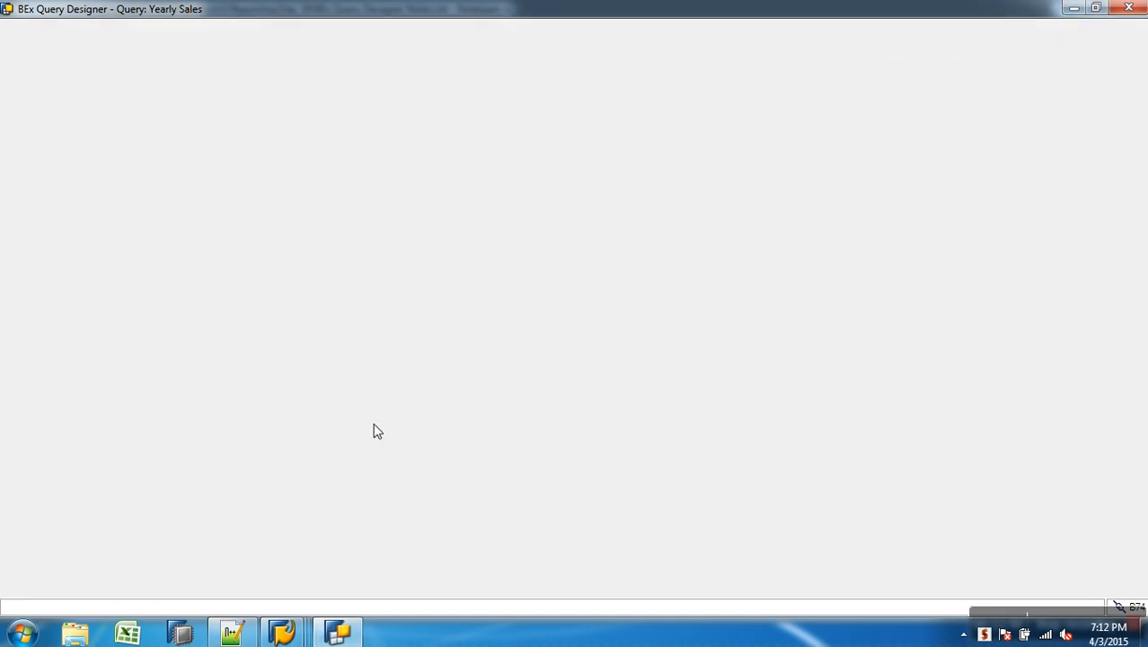
# Relaunch Query Designer and try to log on to SAP BW by entering the account password.
pyautogui.click(22, 634)
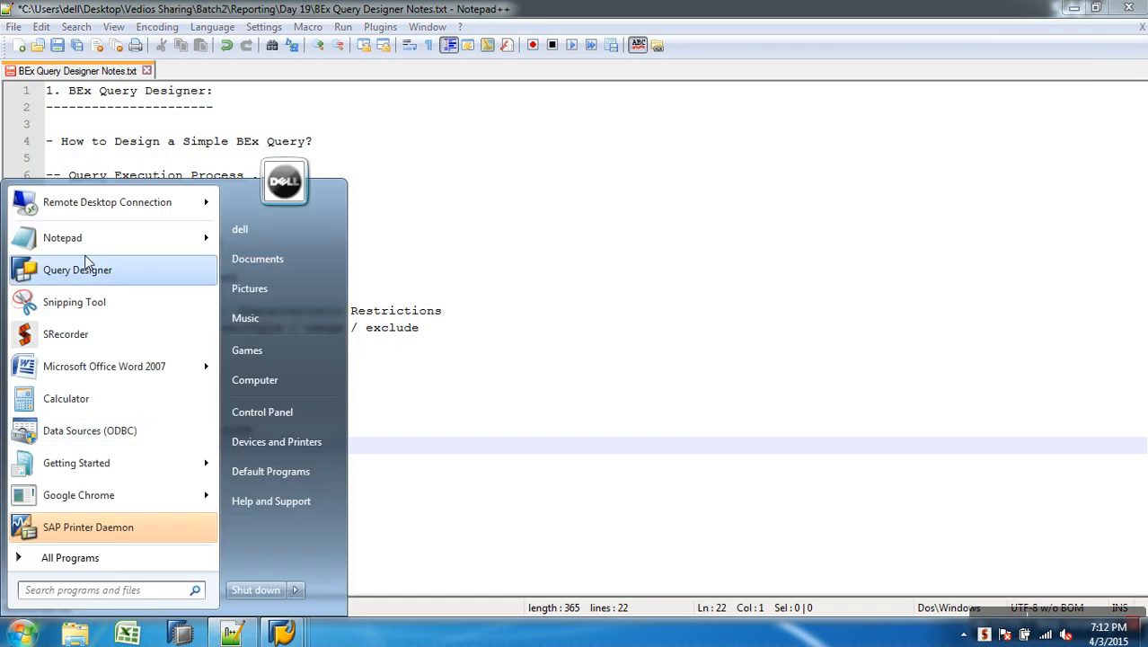
pyautogui.click(90, 264)
pyautogui.click(609, 406)
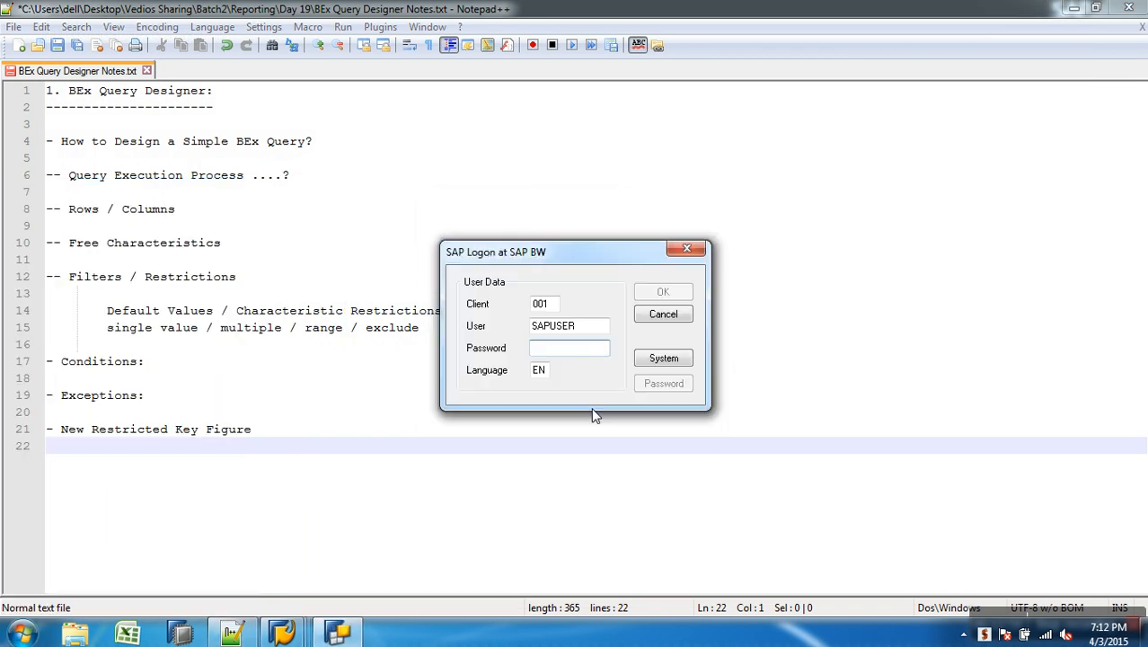
pyautogui.write('•••••')
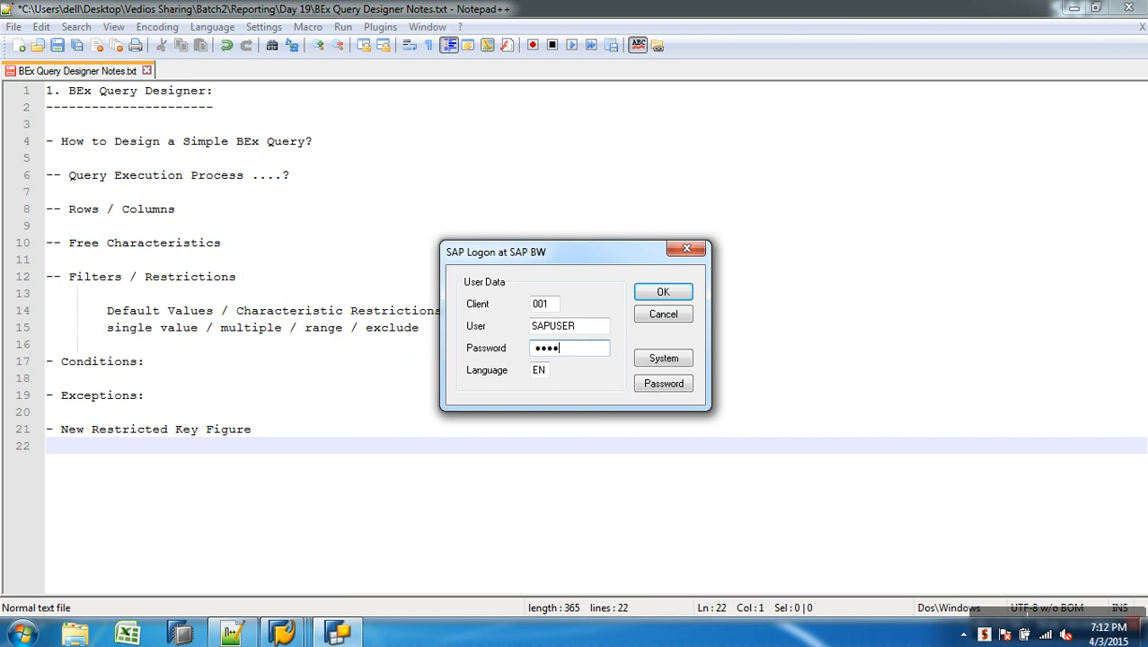
pyautogui.write('•••')
pyautogui.click(672, 295)
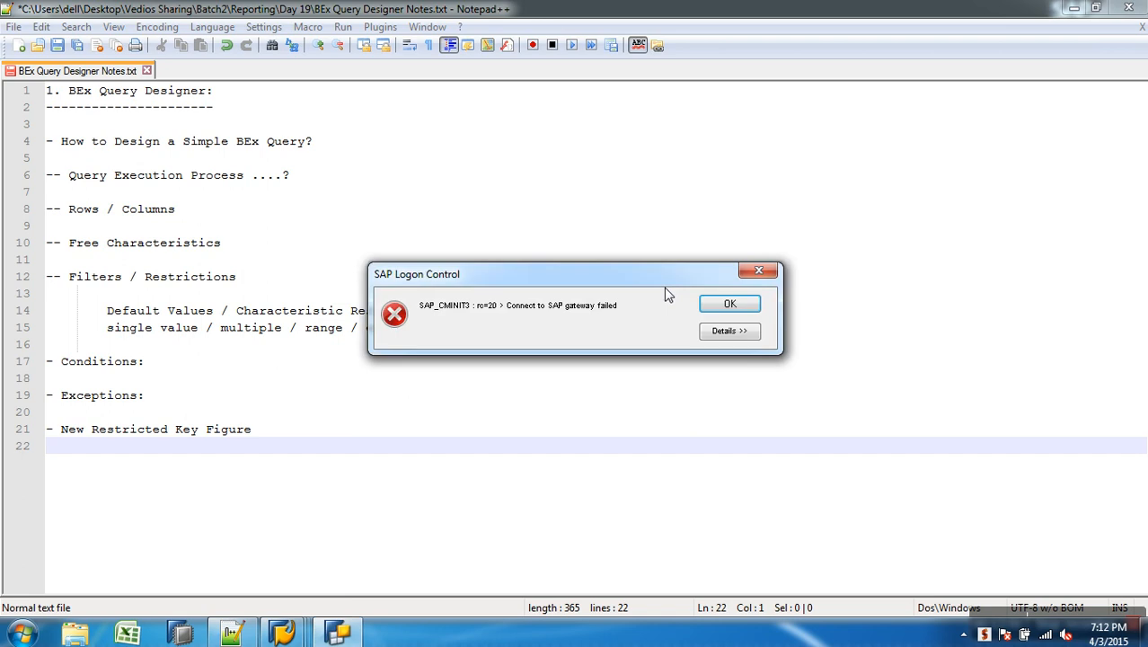
pyautogui.click(728, 306)
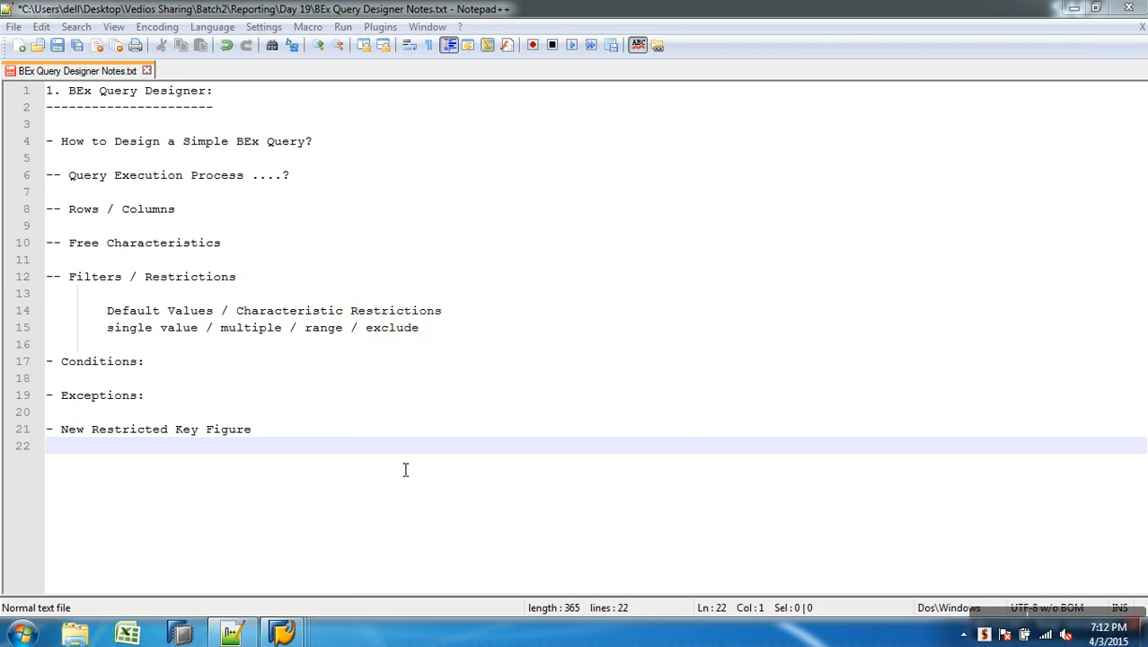
# Switch to the SAP Data Warehousing Workbench, end the session with /nex and close SAP Logon.
pyautogui.click(286, 636)
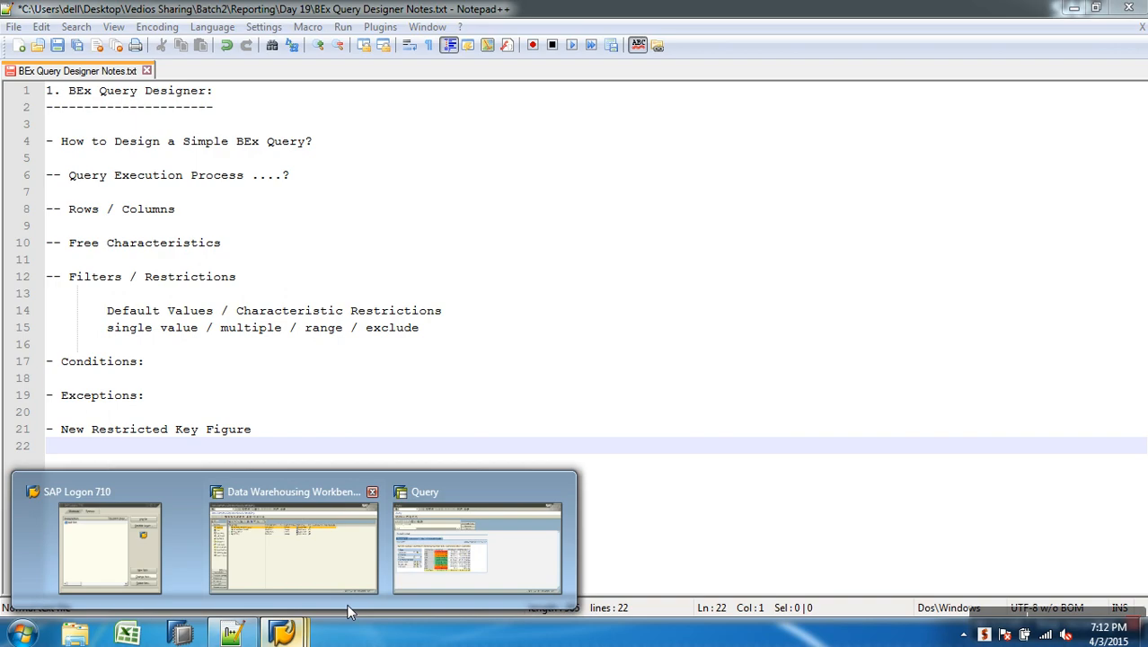
pyautogui.click(294, 571)
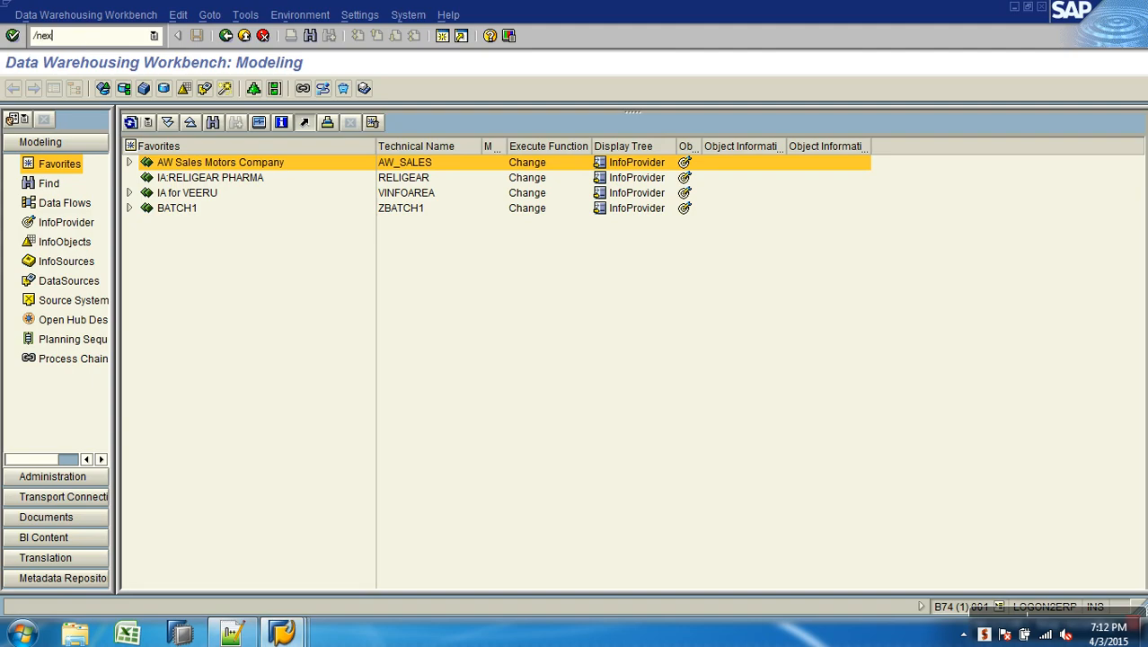
pyautogui.press('Return')
pyautogui.click(700, 391)
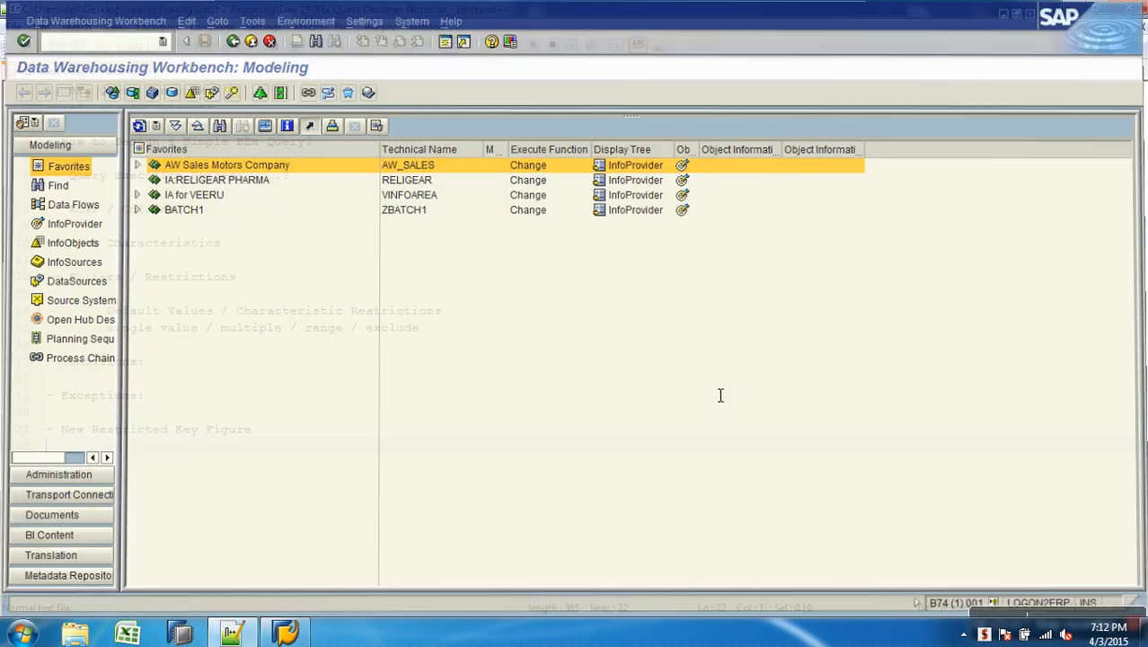
pyautogui.click(288, 634)
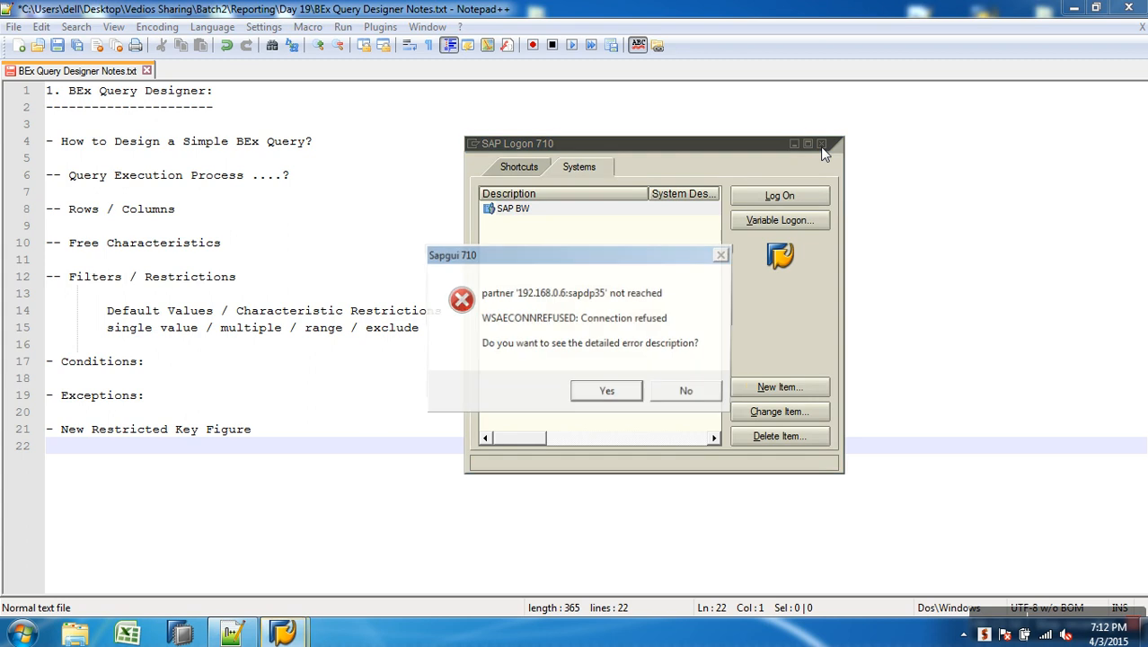
pyautogui.click(688, 394)
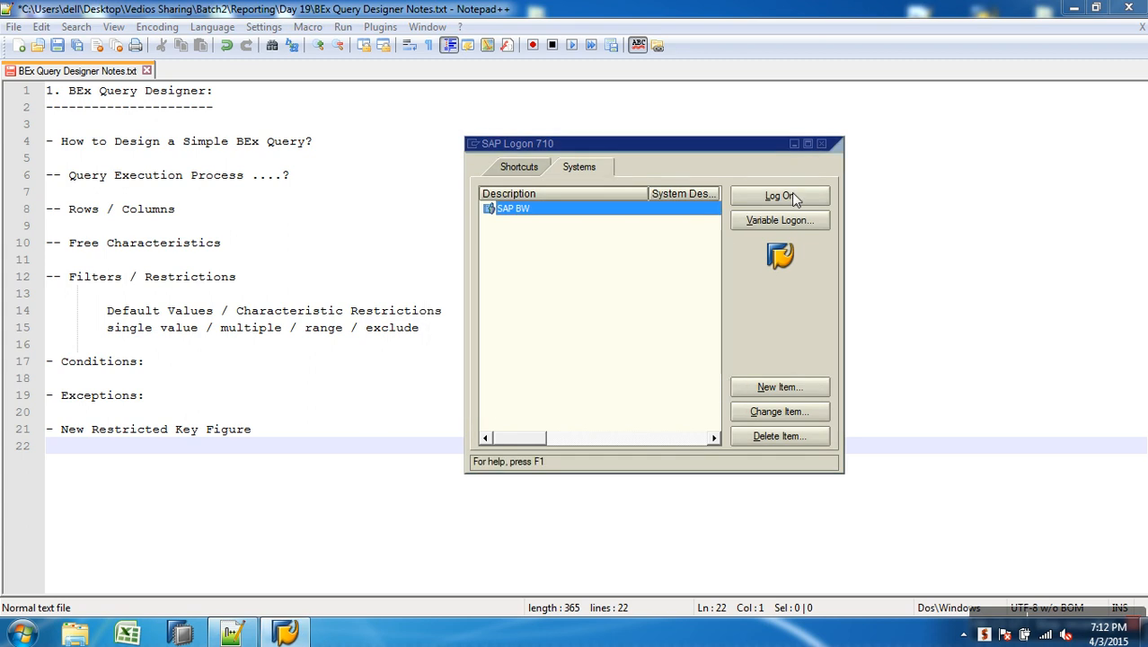
pyautogui.click(820, 145)
# Save the BEx Query Designer notes in Notepad++ and minimize the window to show the desktop.
pyautogui.click(57, 45)
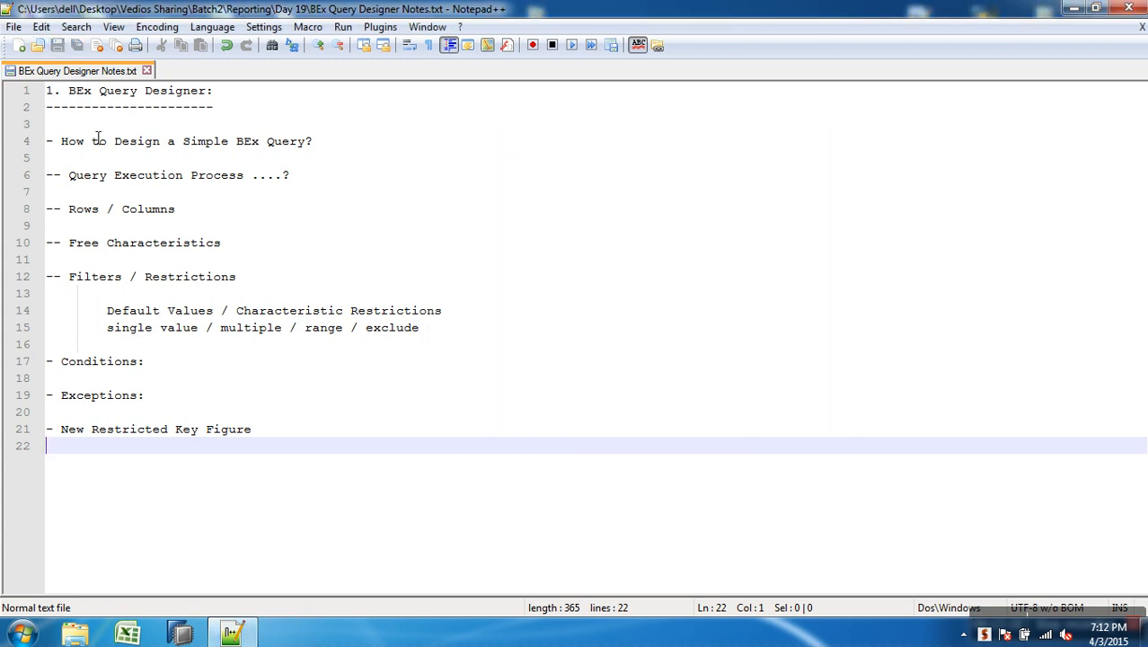
pyautogui.click(1074, 8)
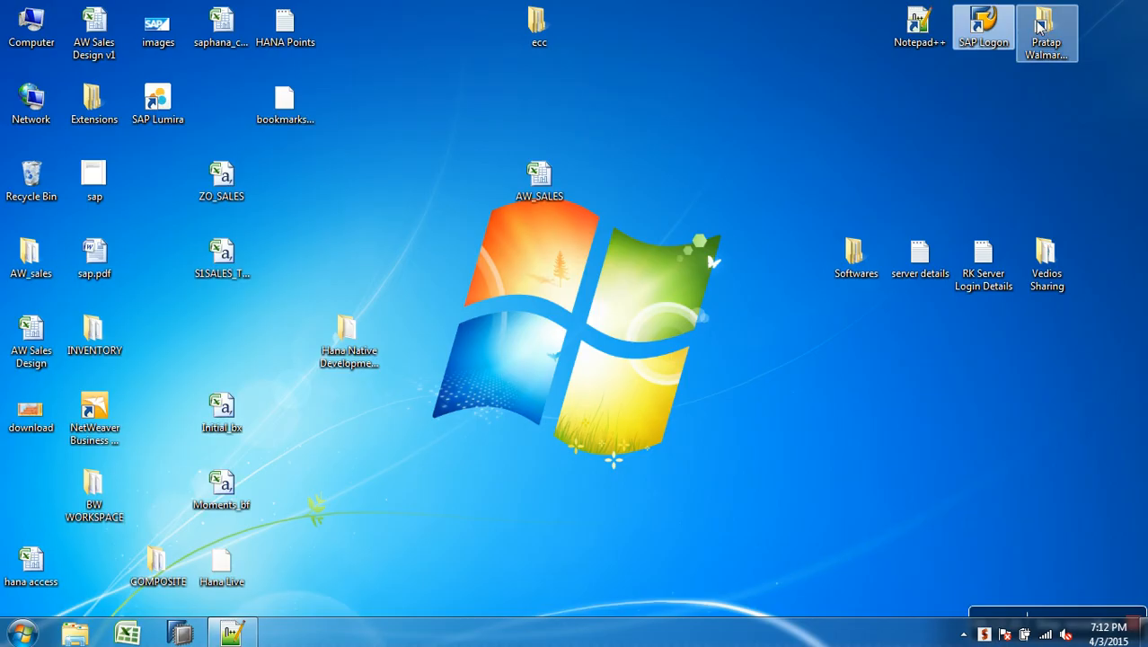
# Open SAP Logon from the desktop, try to log on to SAP BW, dismiss the error and close it.
pyautogui.doubleClick(983, 27)
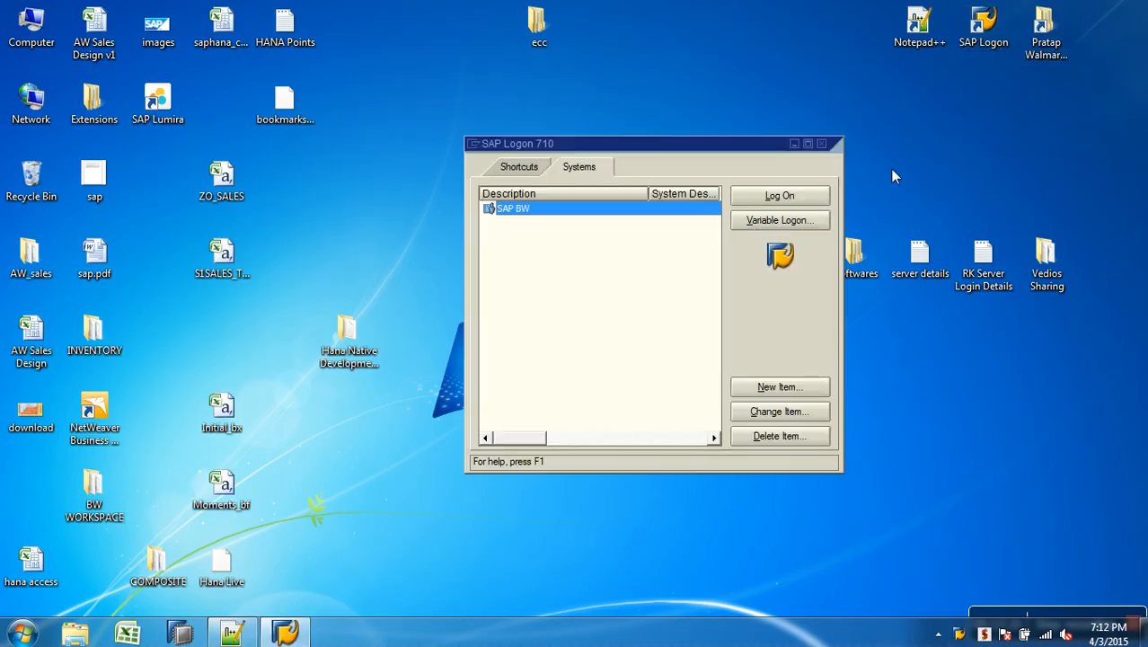
pyautogui.click(780, 193)
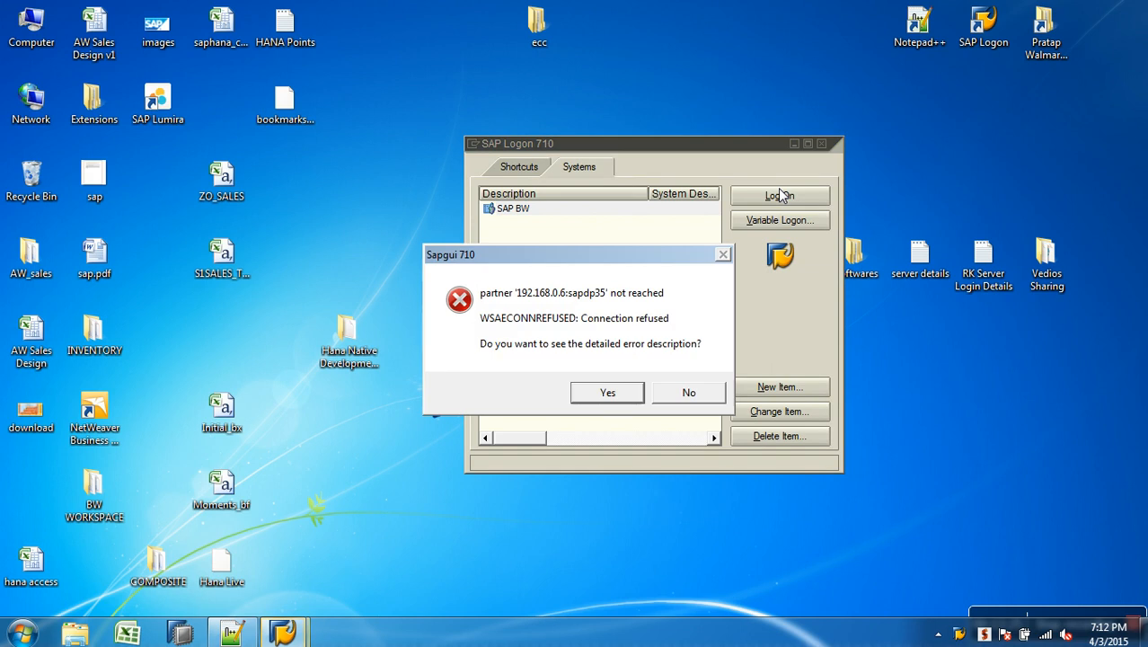
pyautogui.click(708, 394)
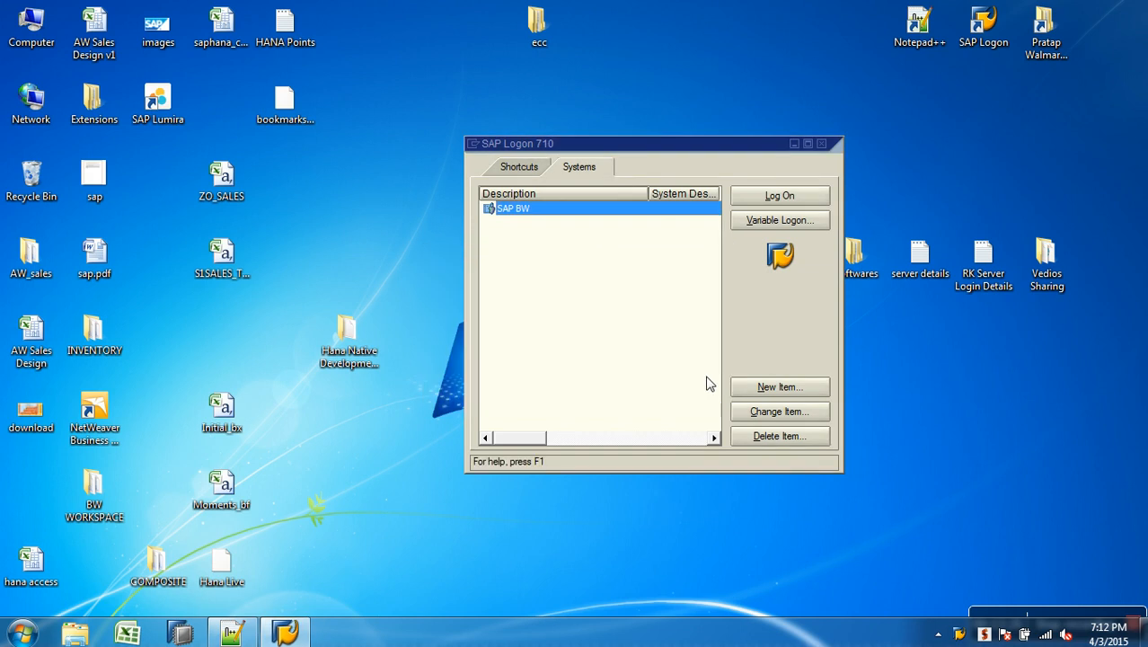
pyautogui.click(821, 145)
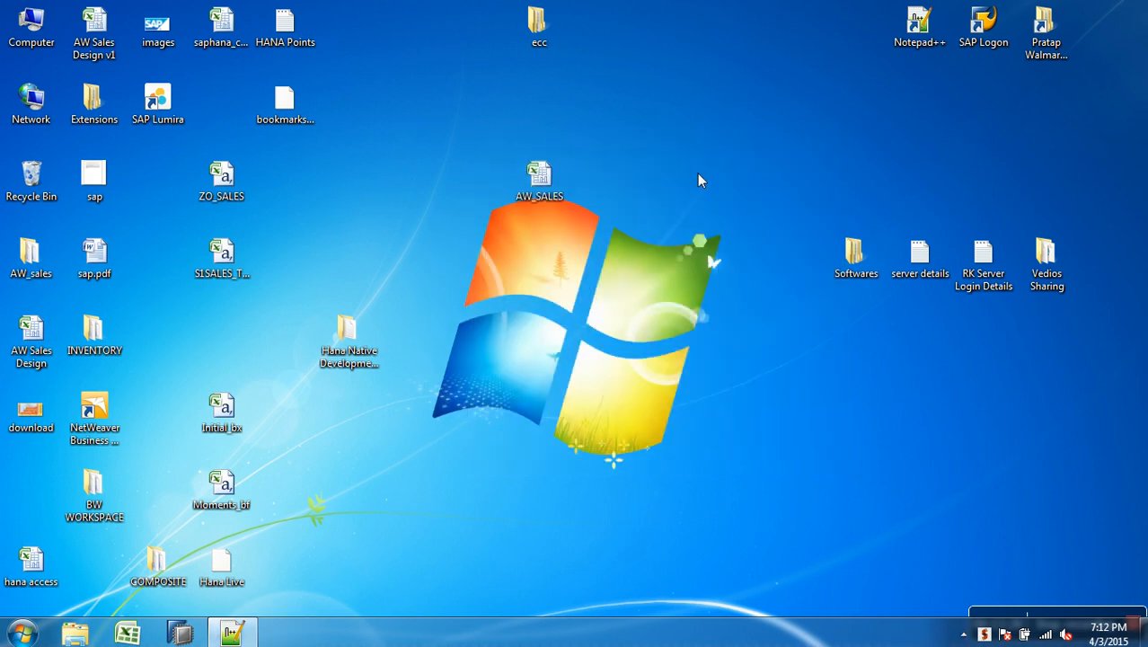
# Refresh the desktop and check the status of the current wireless network connection.
pyautogui.press('F5')
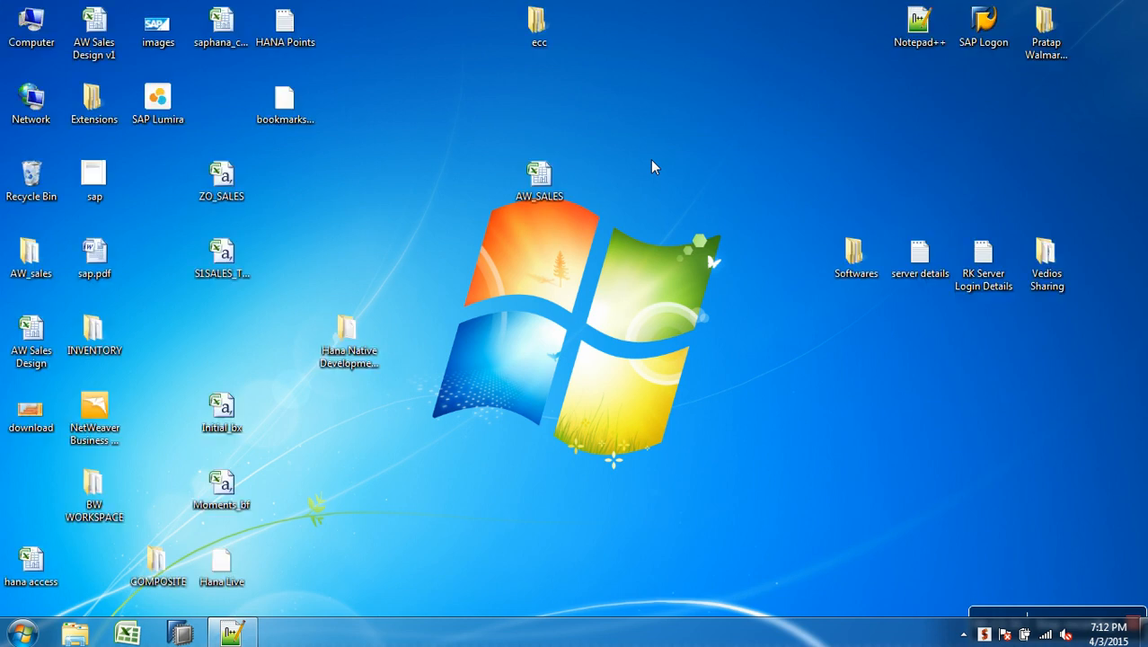
pyautogui.press('F5')
pyautogui.click(1047, 635)
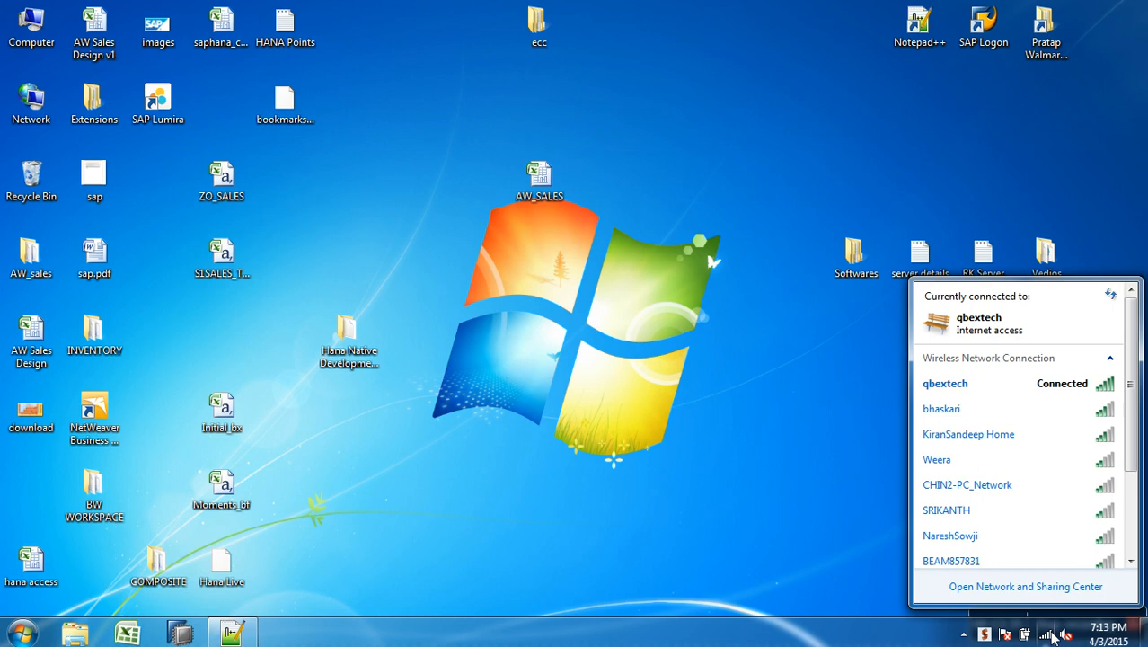
pyautogui.click(992, 388)
pyautogui.click(1091, 411)
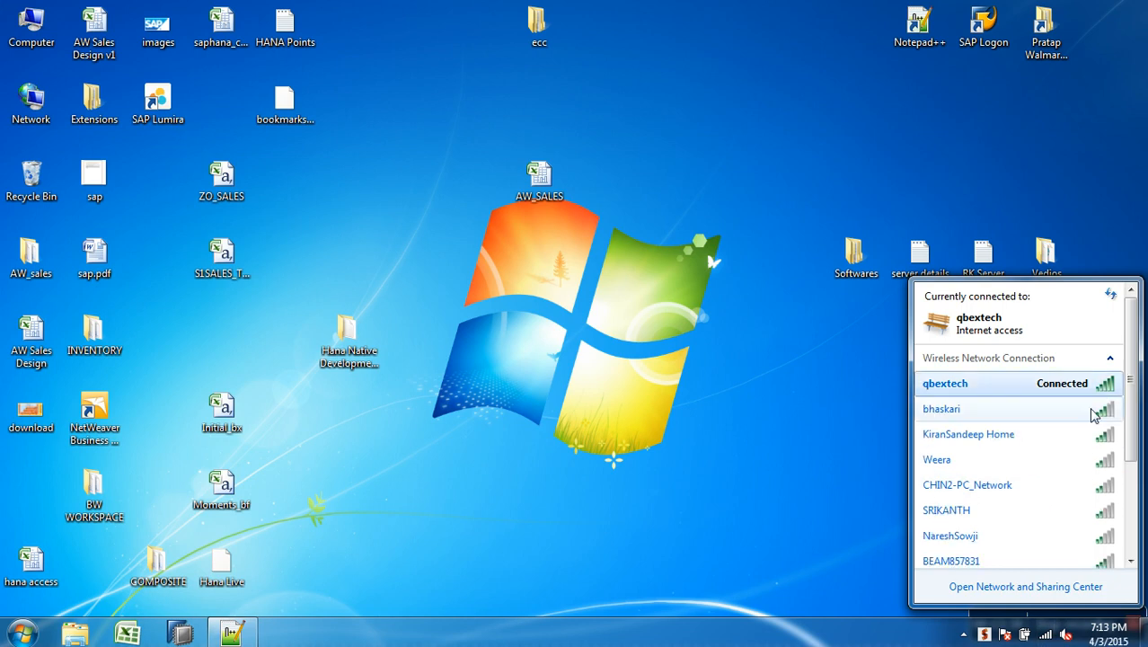
pyautogui.click(1037, 391)
pyautogui.click(1082, 410)
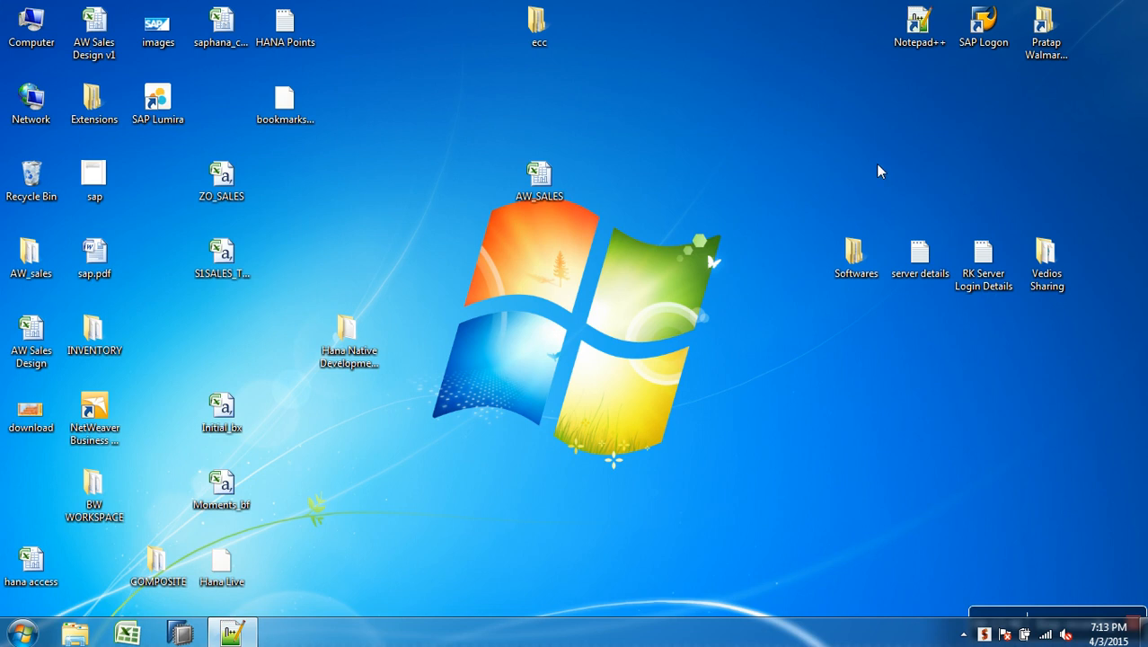
# Open SAP Logon, try to log on to SAP BW, decline the detailed error description and close SAP Logon.
pyautogui.doubleClick(982, 25)
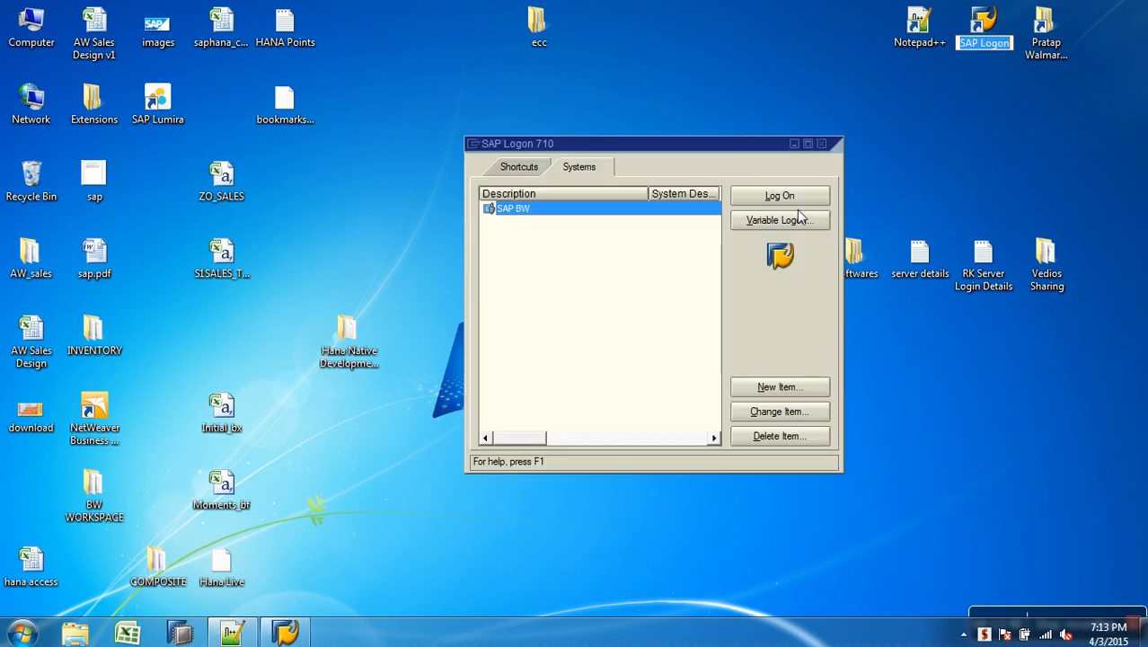
pyautogui.click(780, 198)
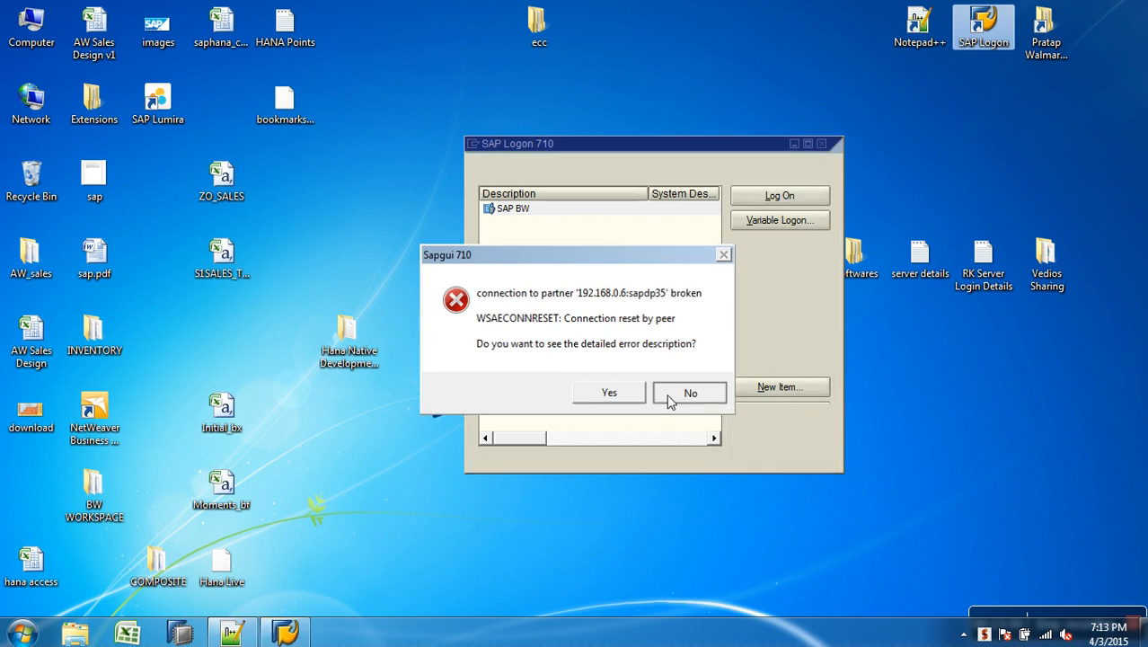
pyautogui.click(687, 390)
pyautogui.click(821, 145)
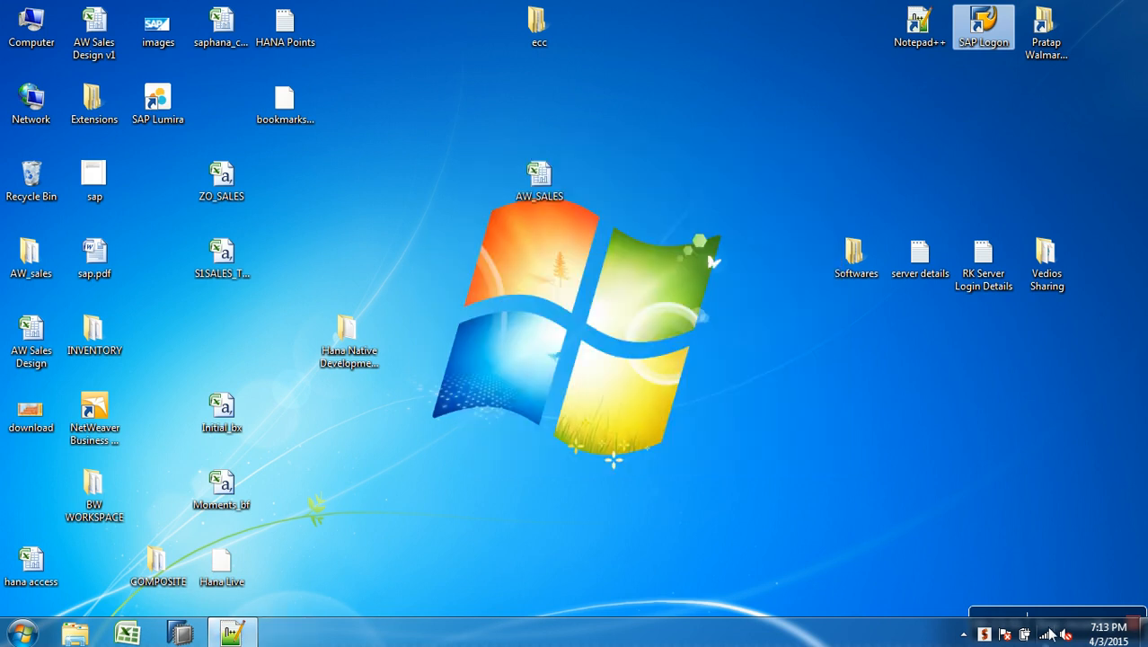
# Refresh the Windows desktop several times.
pyautogui.rightClick(673, 306)
pyautogui.click(737, 362)
pyautogui.press('F5')
pyautogui.press('F5')
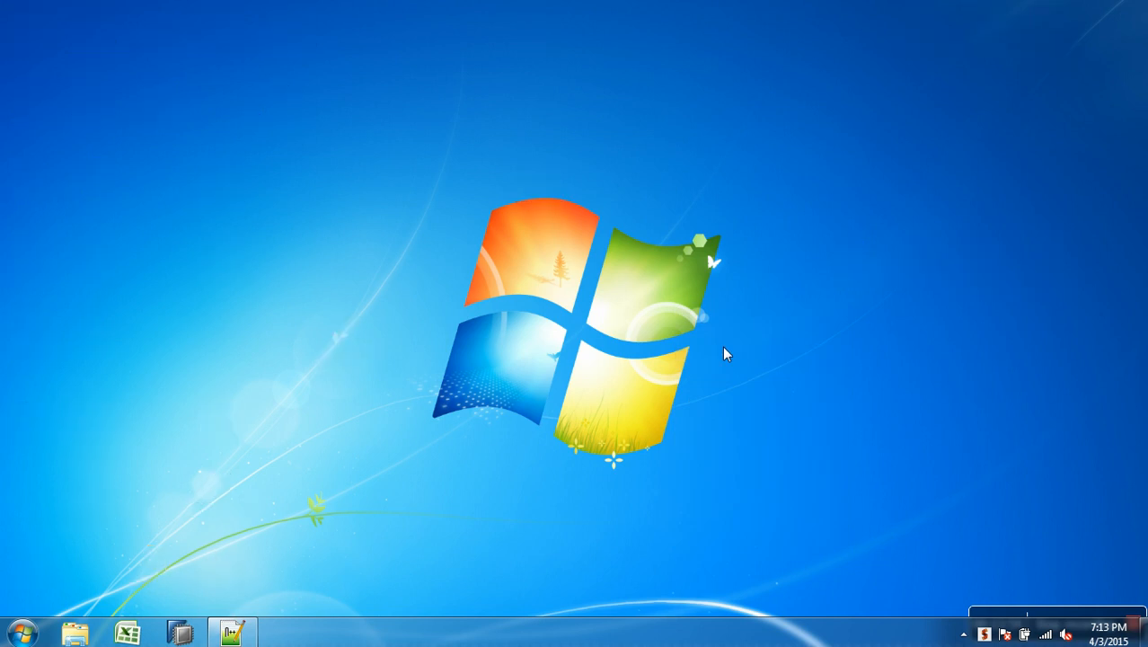
pyautogui.press('F5')
# Reopen SAP Logon and try twice to log on to SAP BW, declining the detailed error description each time.
pyautogui.doubleClick(968, 41)
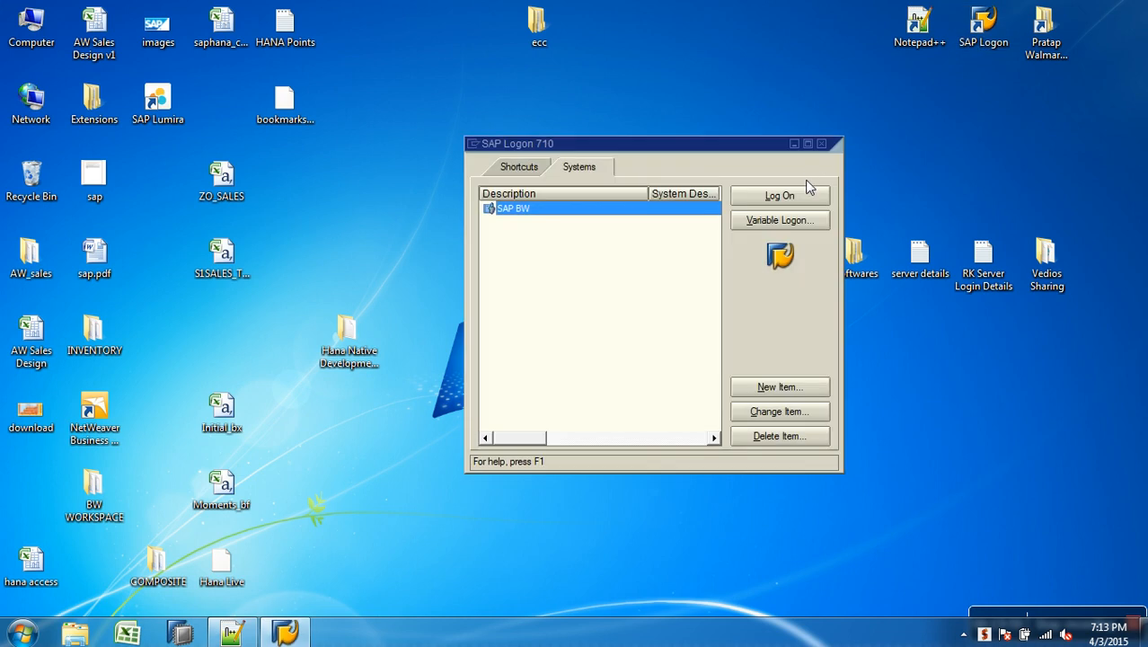
pyautogui.click(799, 197)
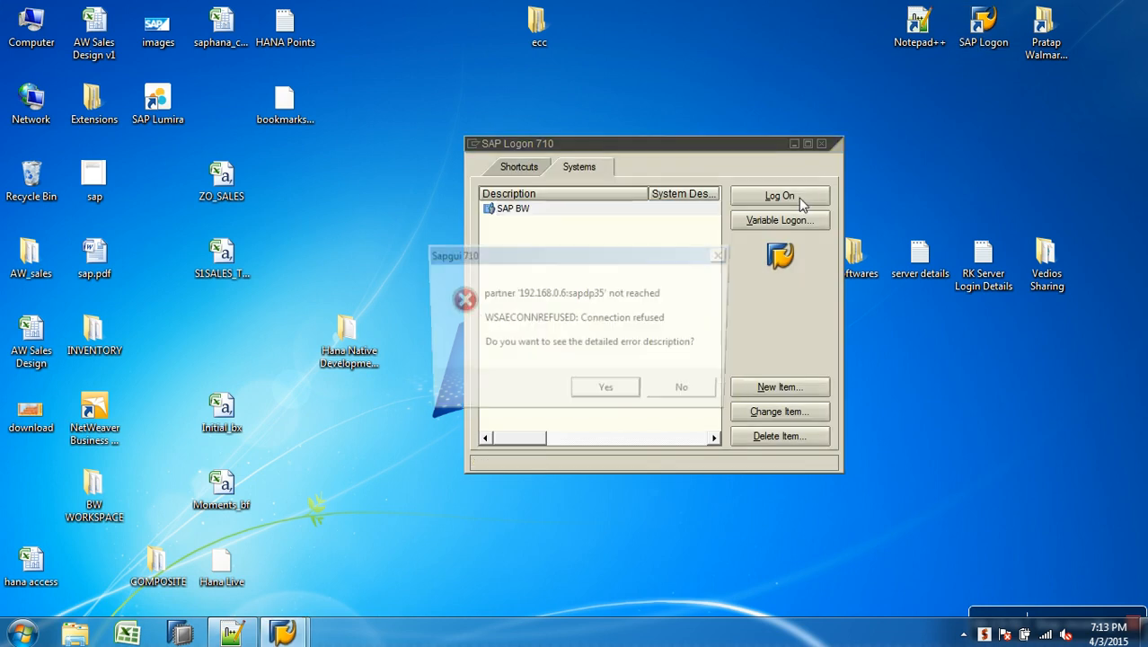
pyautogui.click(672, 395)
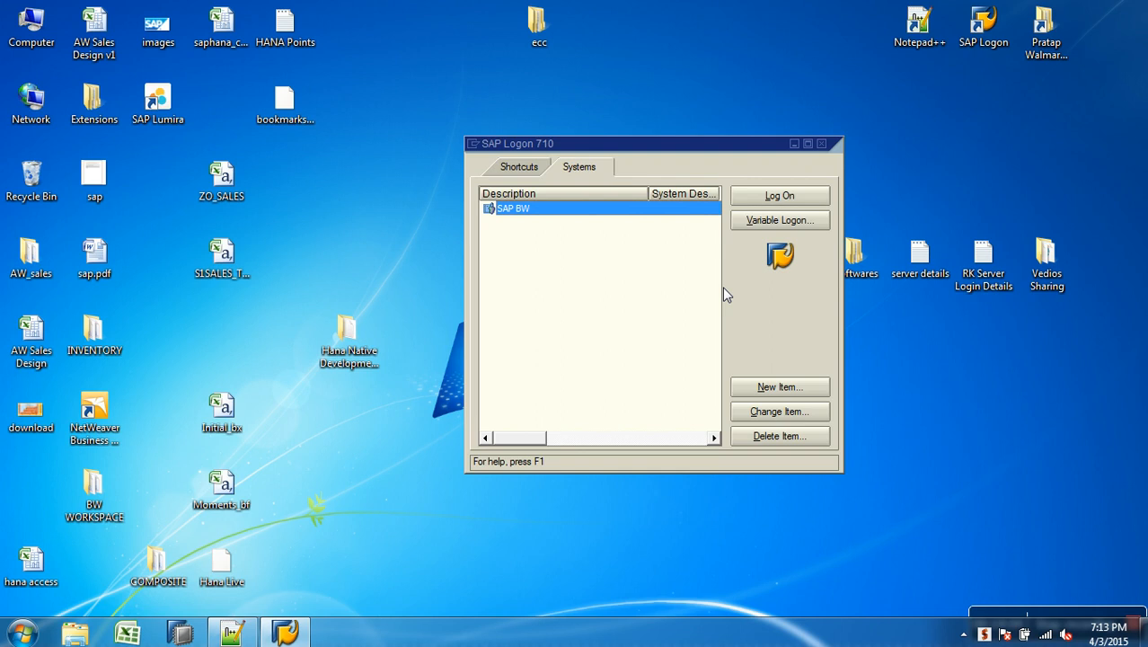
pyautogui.click(776, 203)
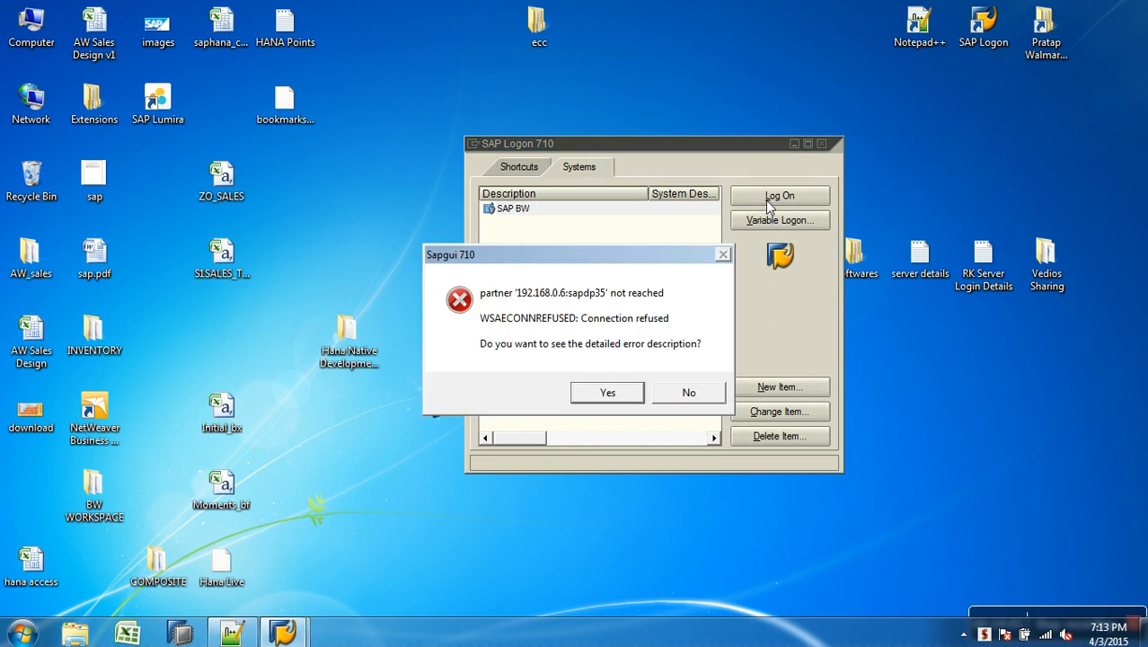
pyautogui.click(681, 393)
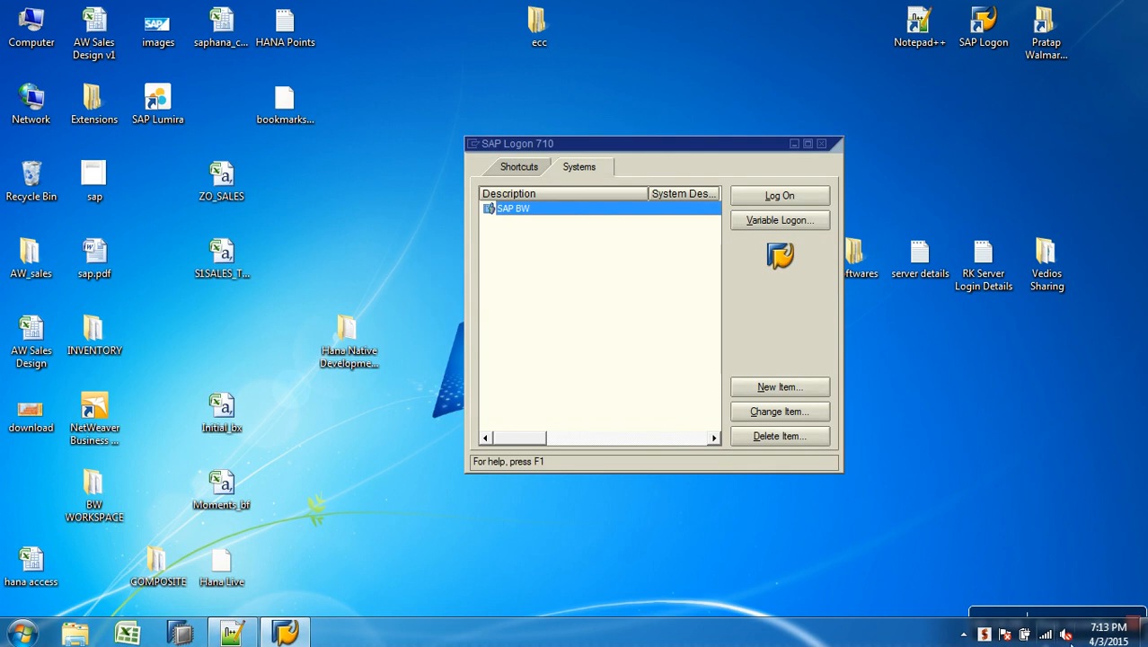